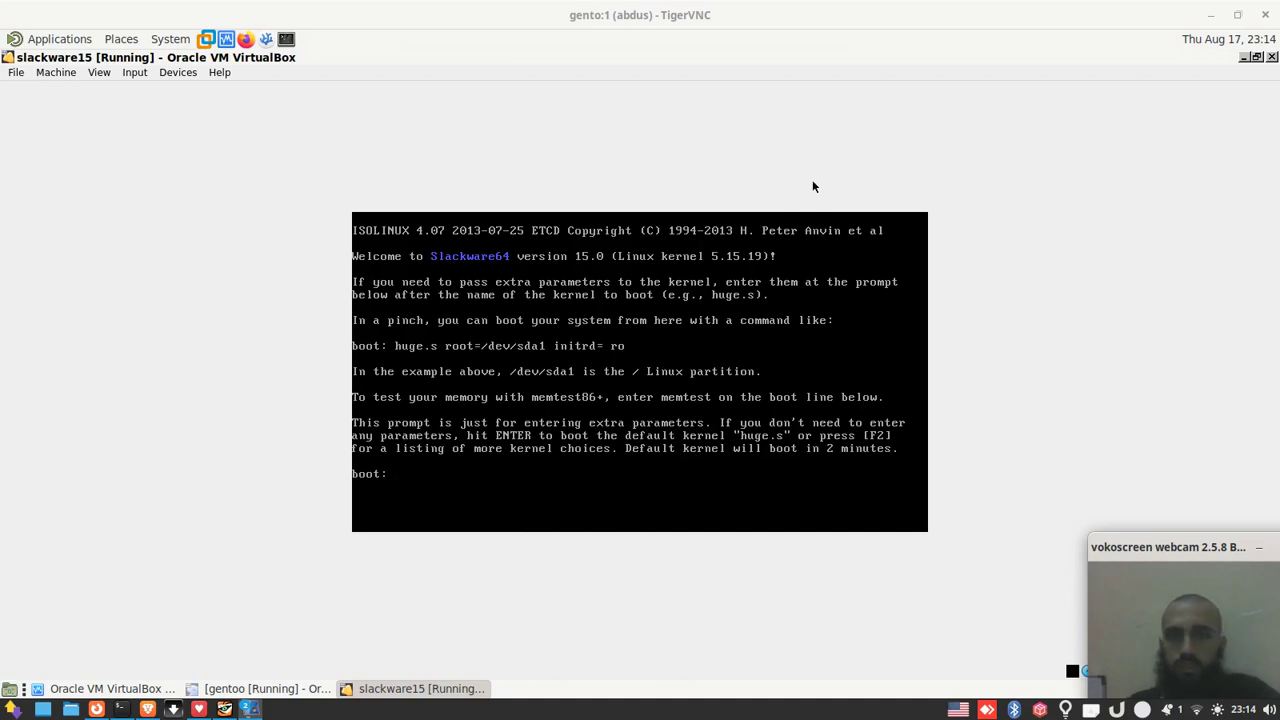
Step: Boot the huge.s kernel with the US keymap, log in as root and run setup
key(Return)
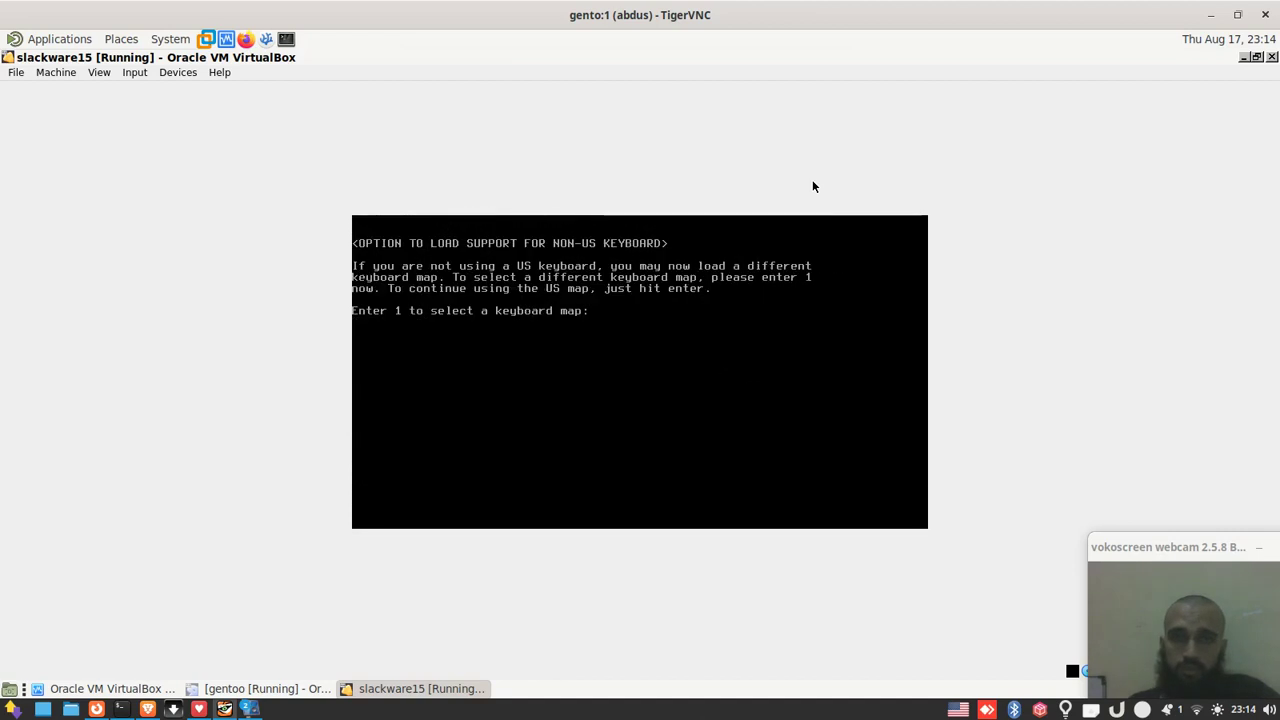
key(Return)
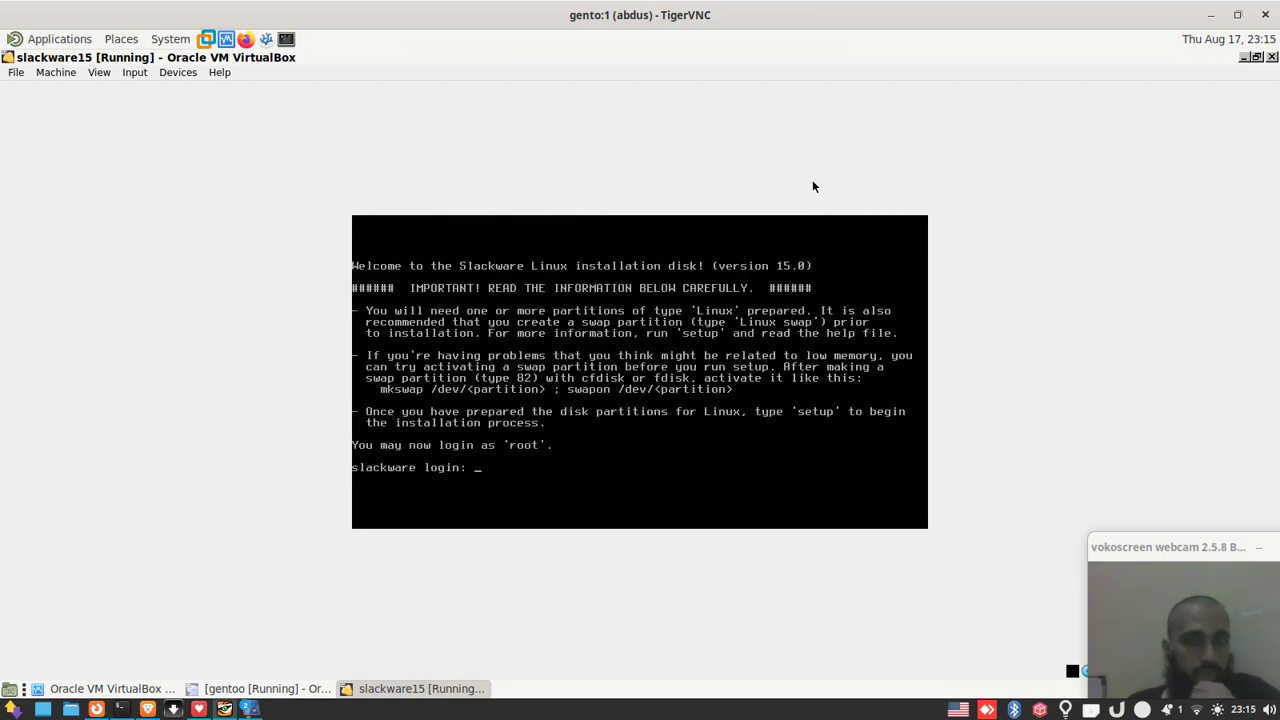
text(root)
key(Return)
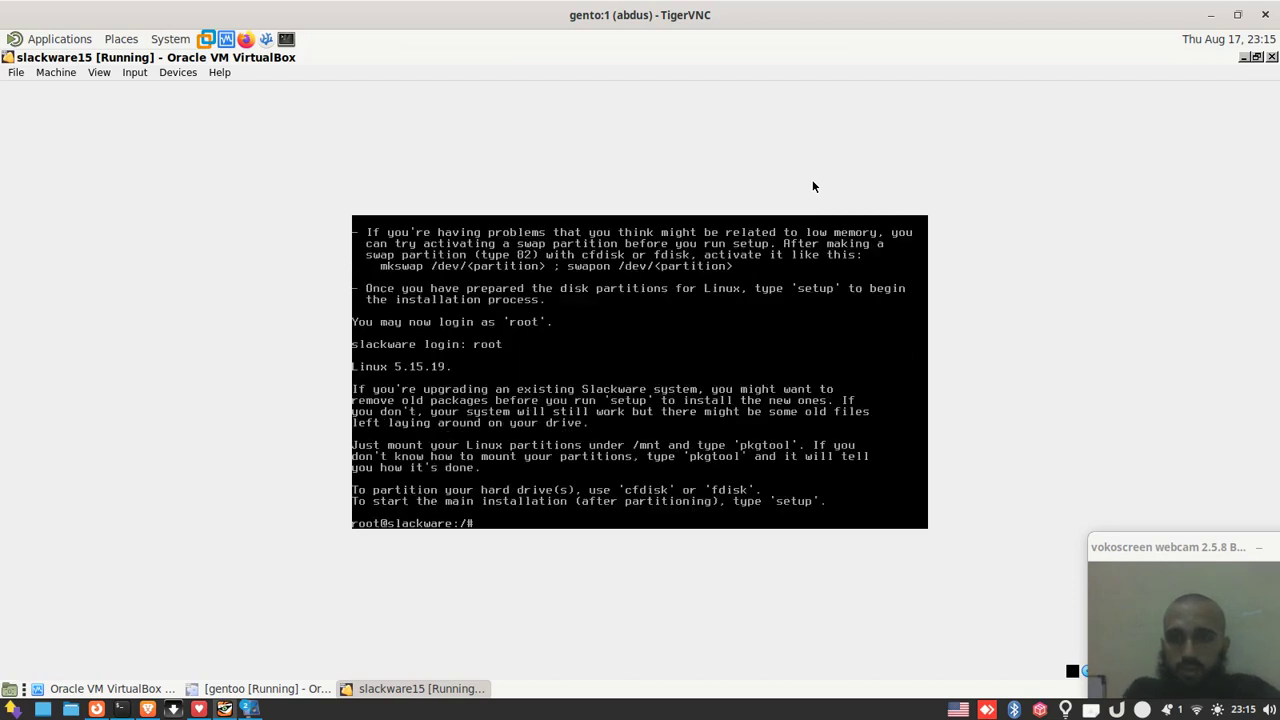
text(setup)
key(Return)
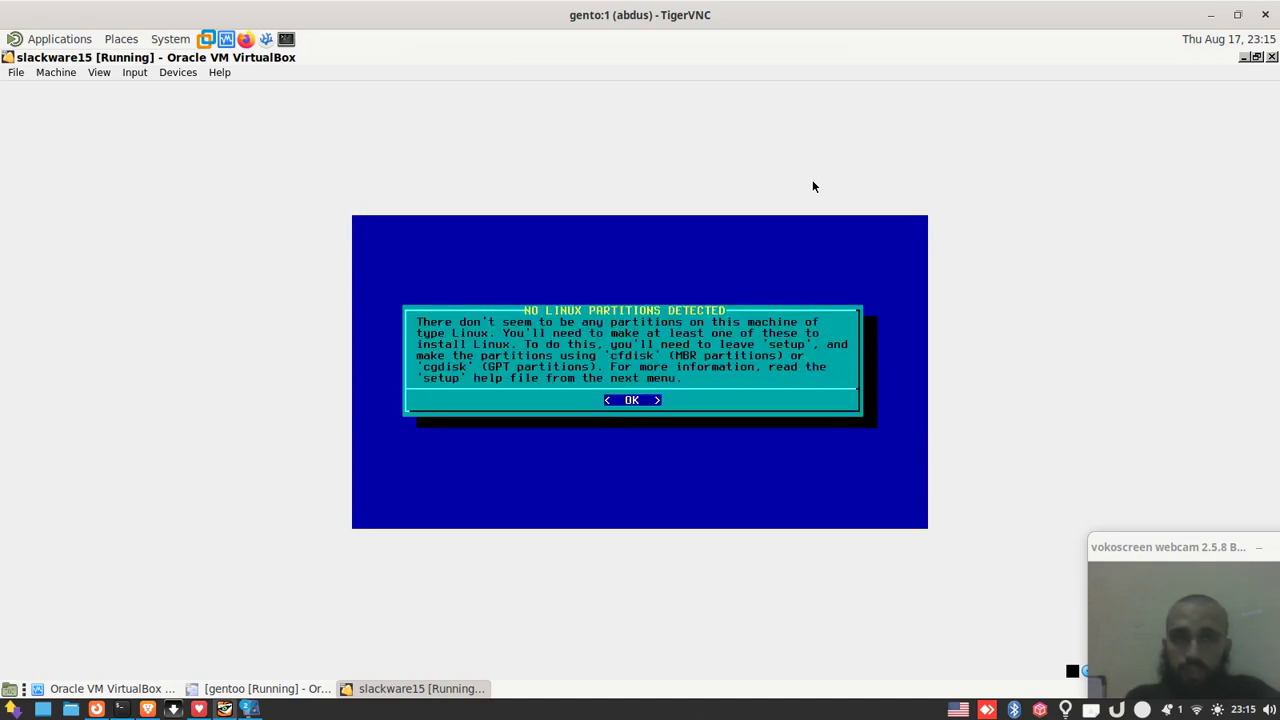
Step: Dismiss the NO LINUX PARTITIONS DETECTED warning and back out to the setup menu
key(Return)
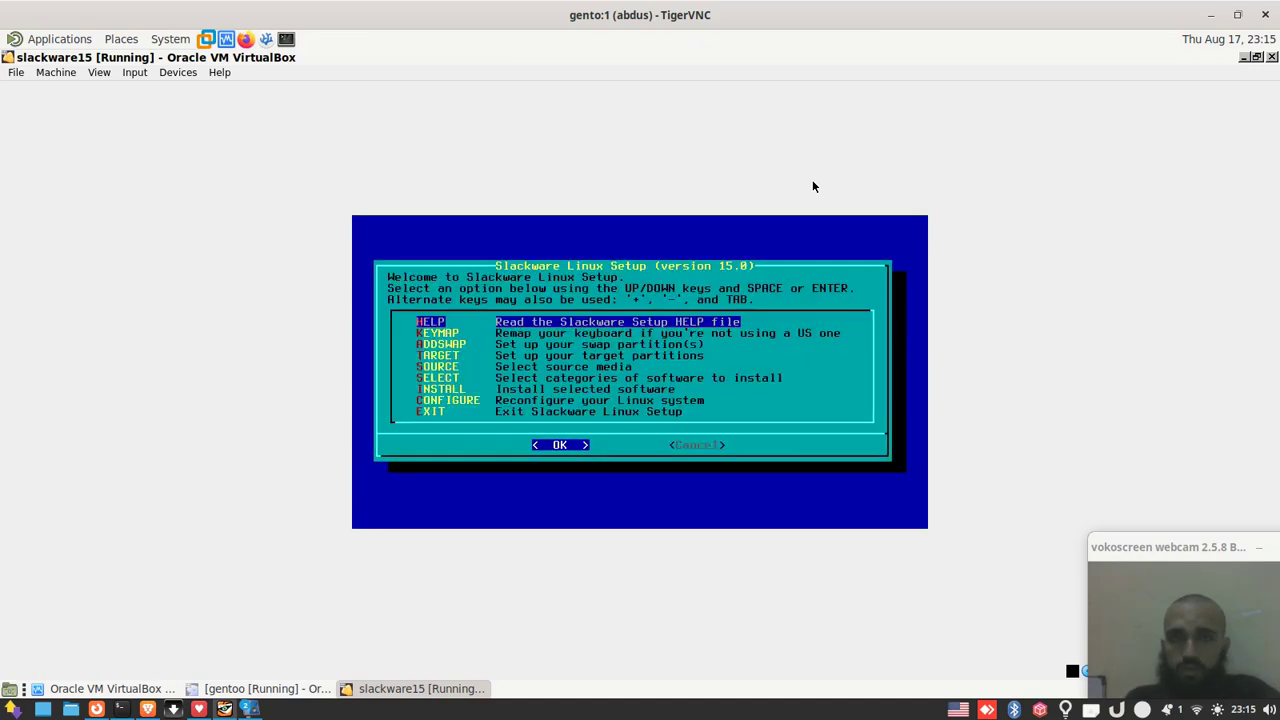
key(Tab)
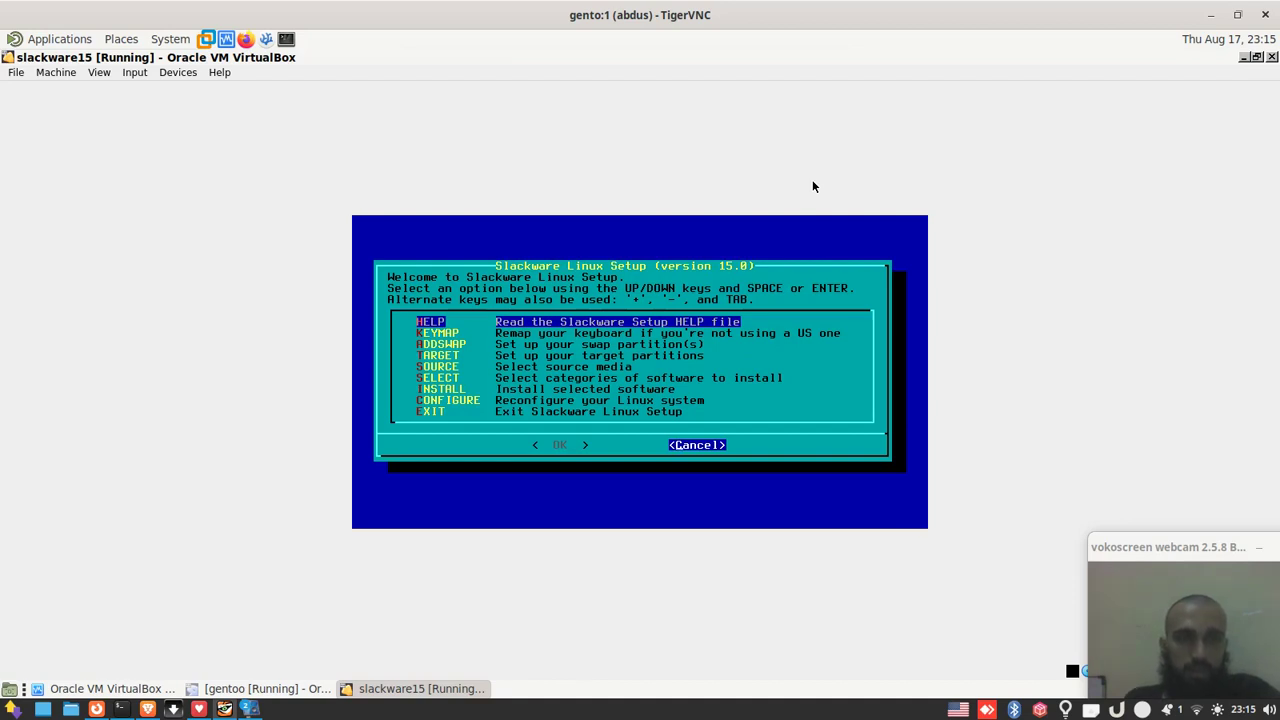
click(1141, 708)
Step: Continue setup until the INSTALL LILO dialog offers simple automatic installation
click(1168, 634)
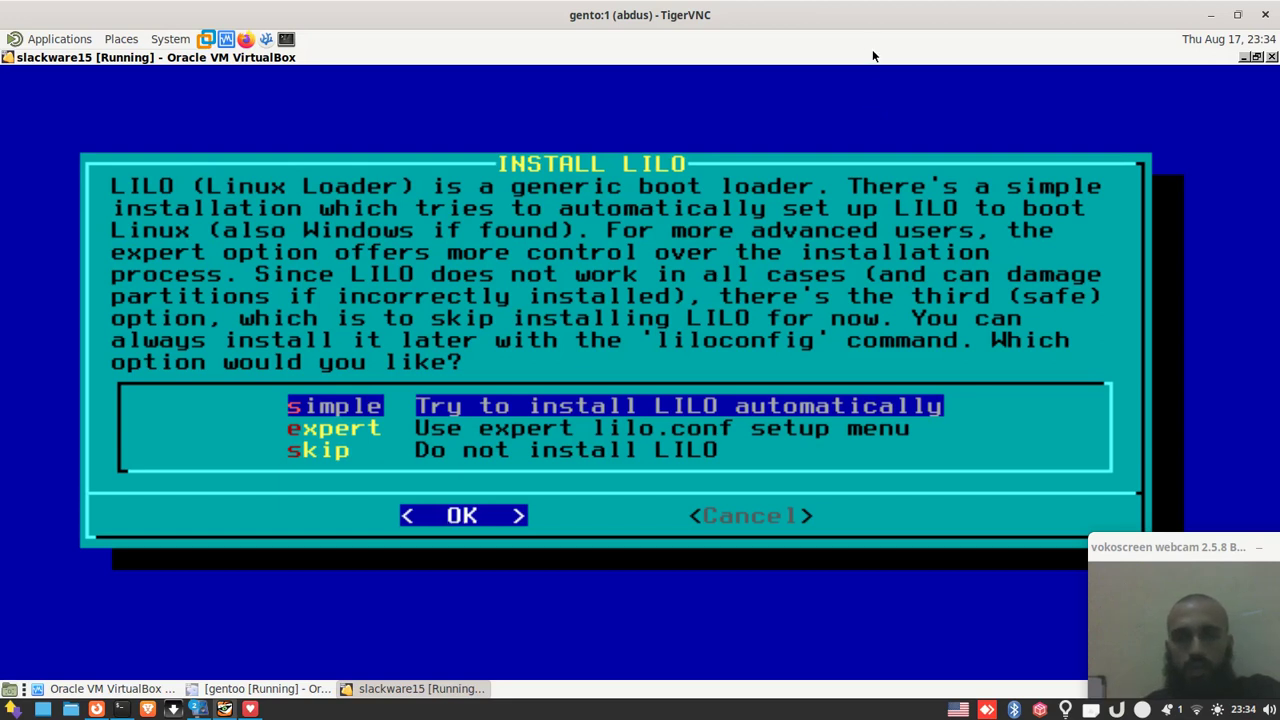
Step: Skip the LILO installation and keep imps2 as the mouse type
key(Down)
key(Down)
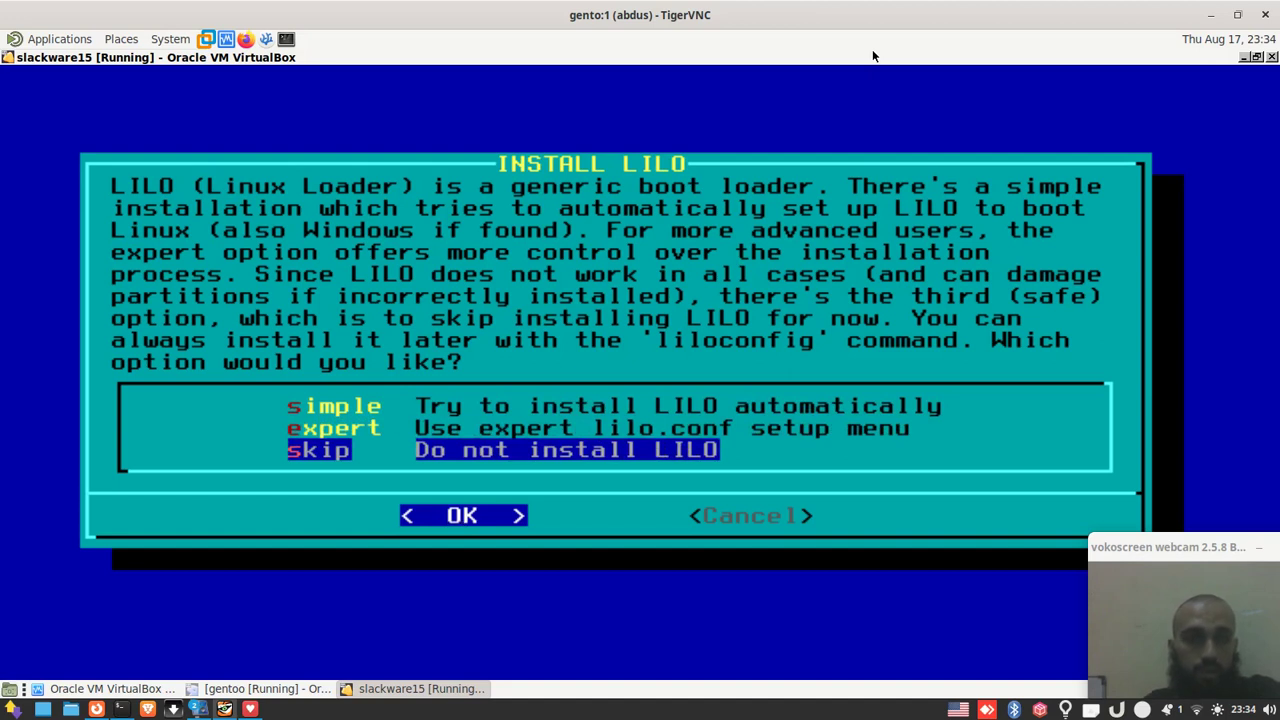
key(Return)
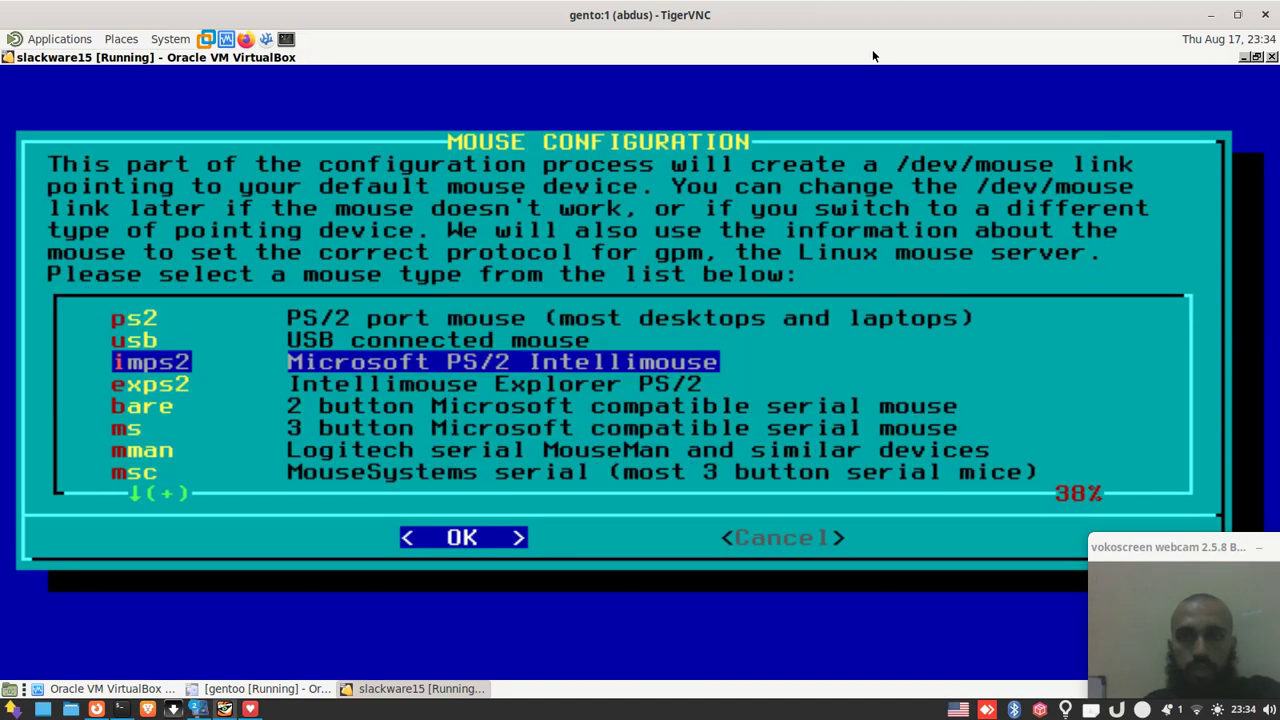
key(Return)
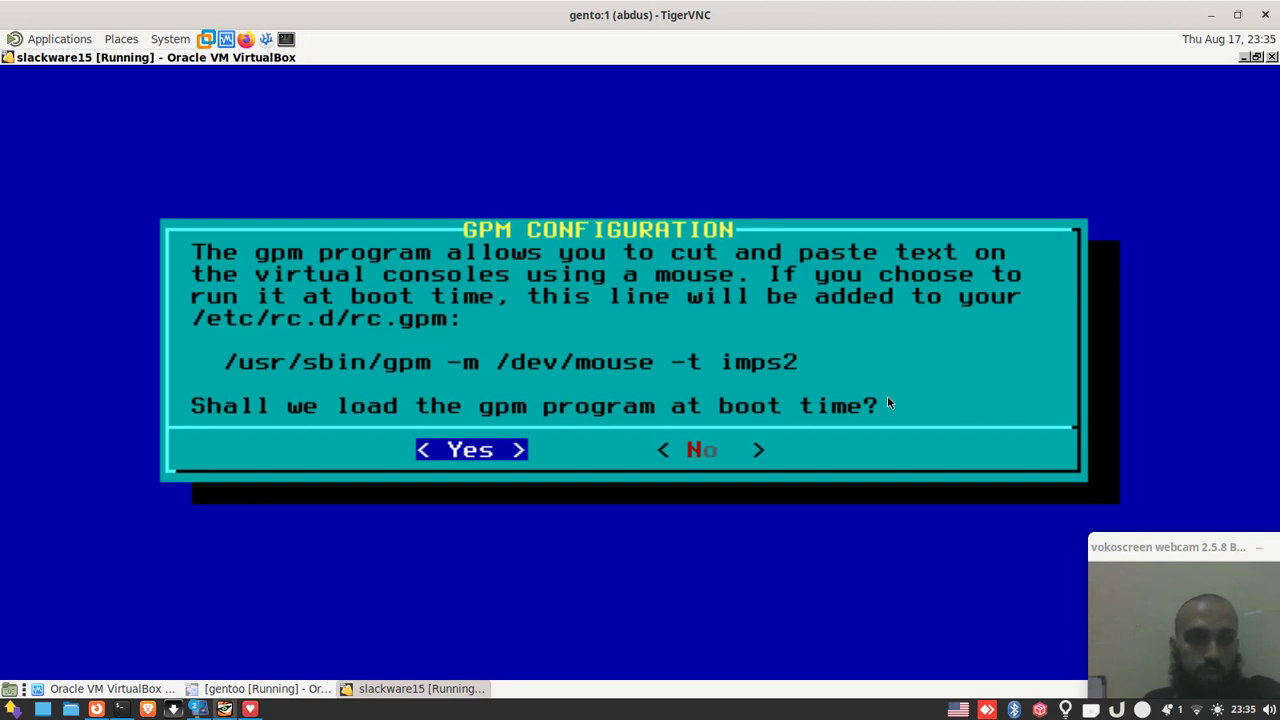
right_click(1141, 709)
Step: Answer Yes to loading gpm at boot and dismiss the SETUP COMPLETE notice
click(862, 462)
key(Return)
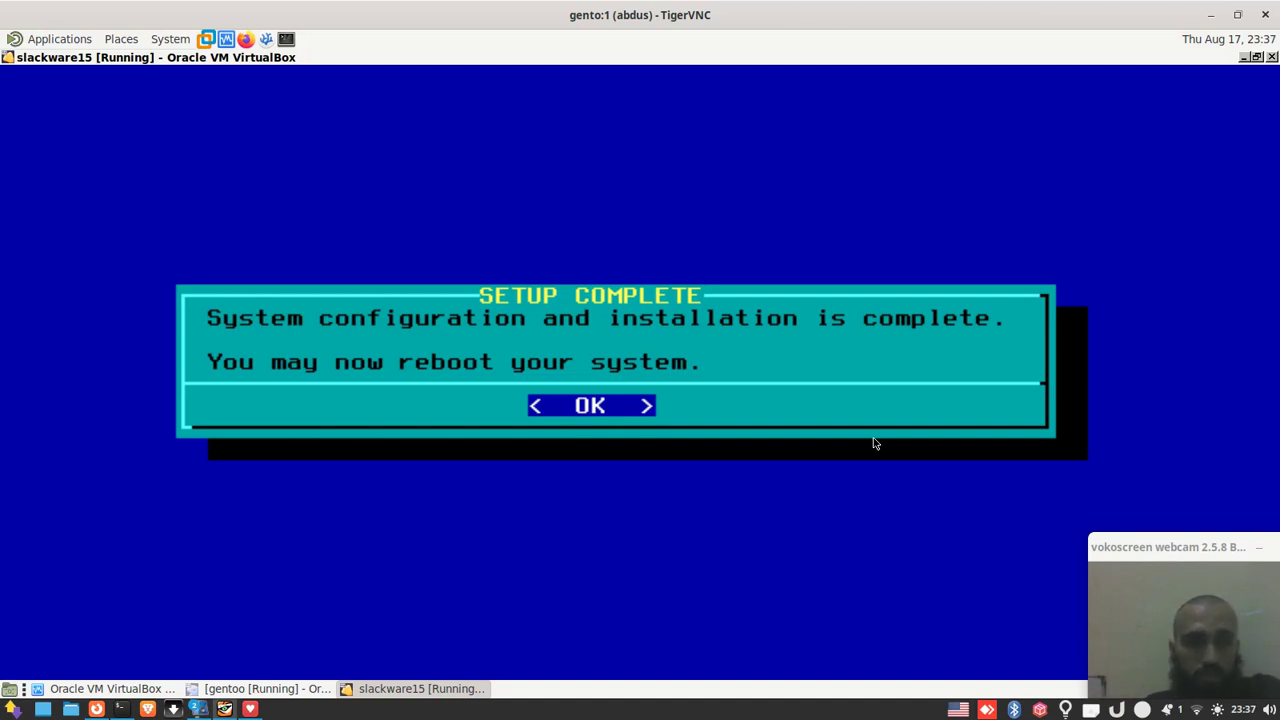
key(Return)
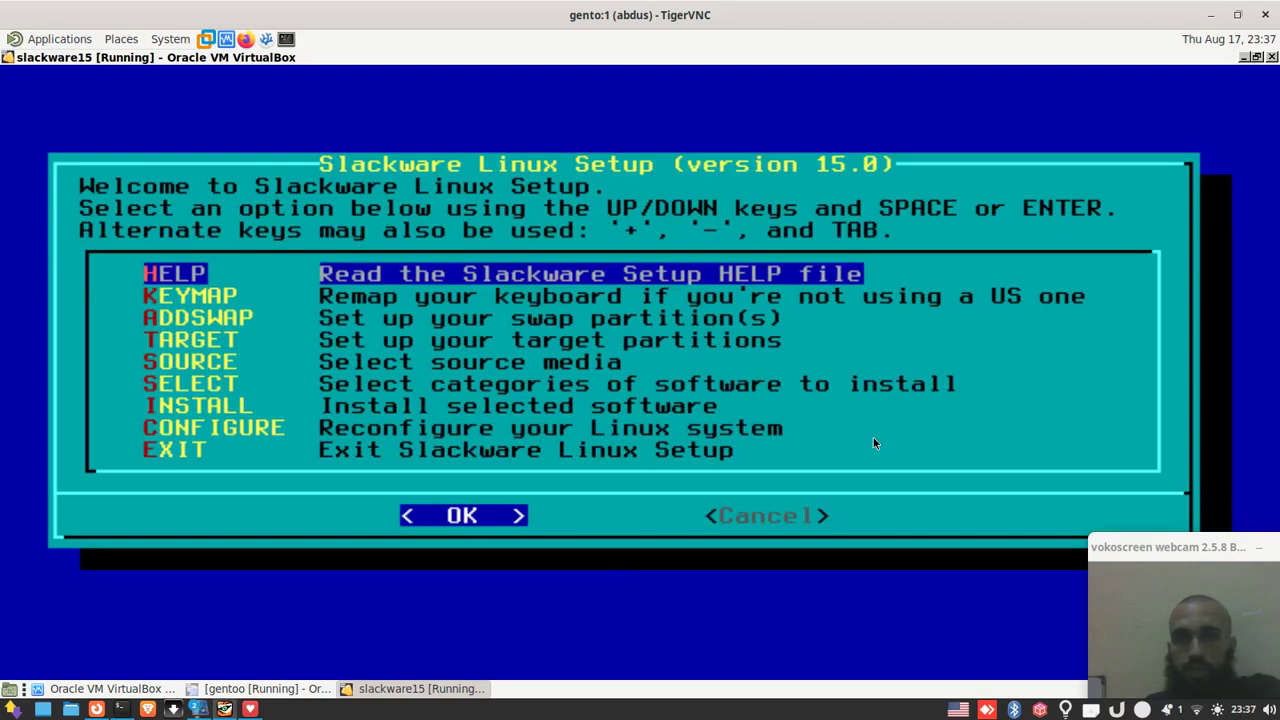
Step: Exit setup via EXIT and choose Shell instead of rebooting
key(Down)
key(Down)
key(Down)
key(Down)
key(Down)
key(Down)
key(Down)
key(Down)
key(Return)
key(Return)
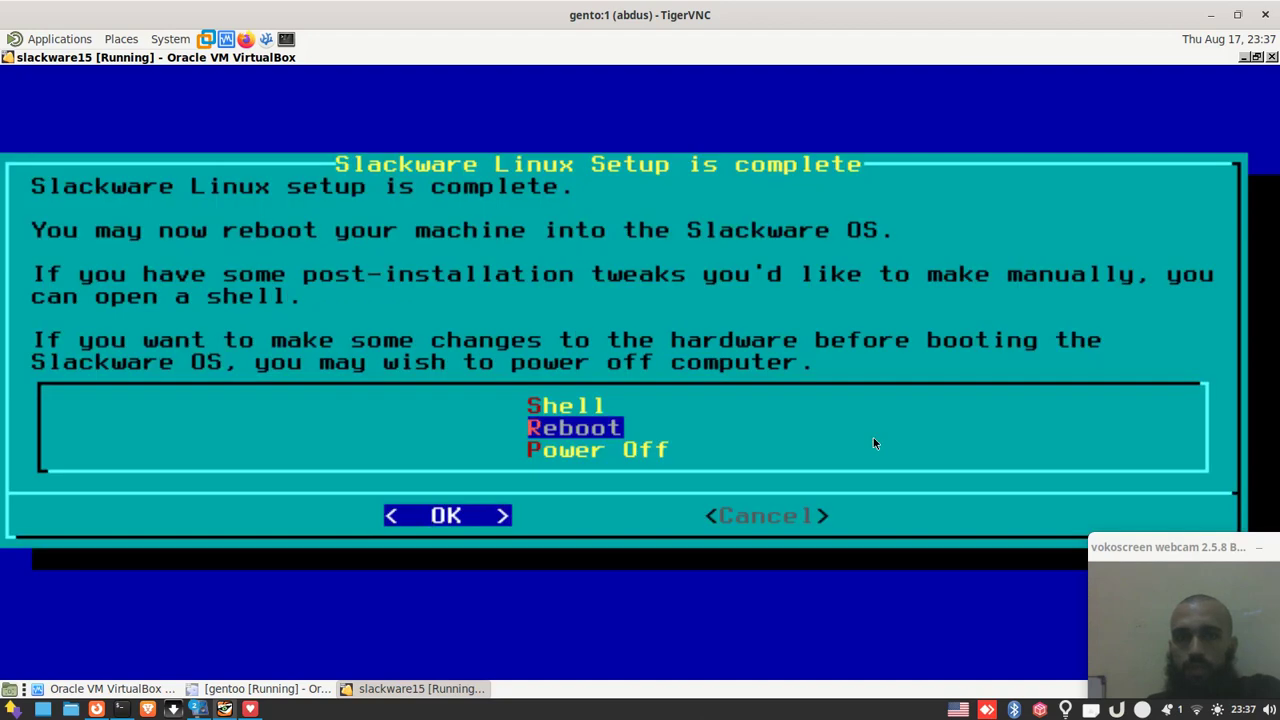
key(Up)
key(Return)
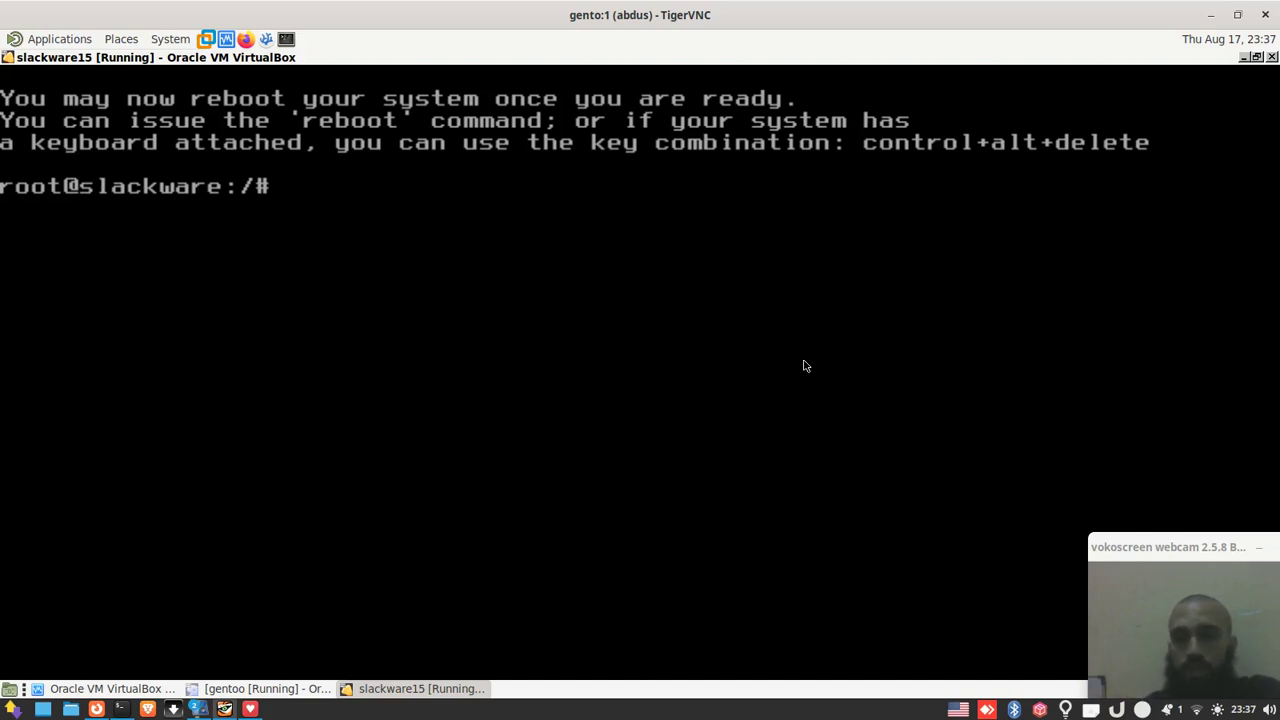
Step: List the disks with lsblk and mount /dev/sda1 on /mnt
text(lsblk)
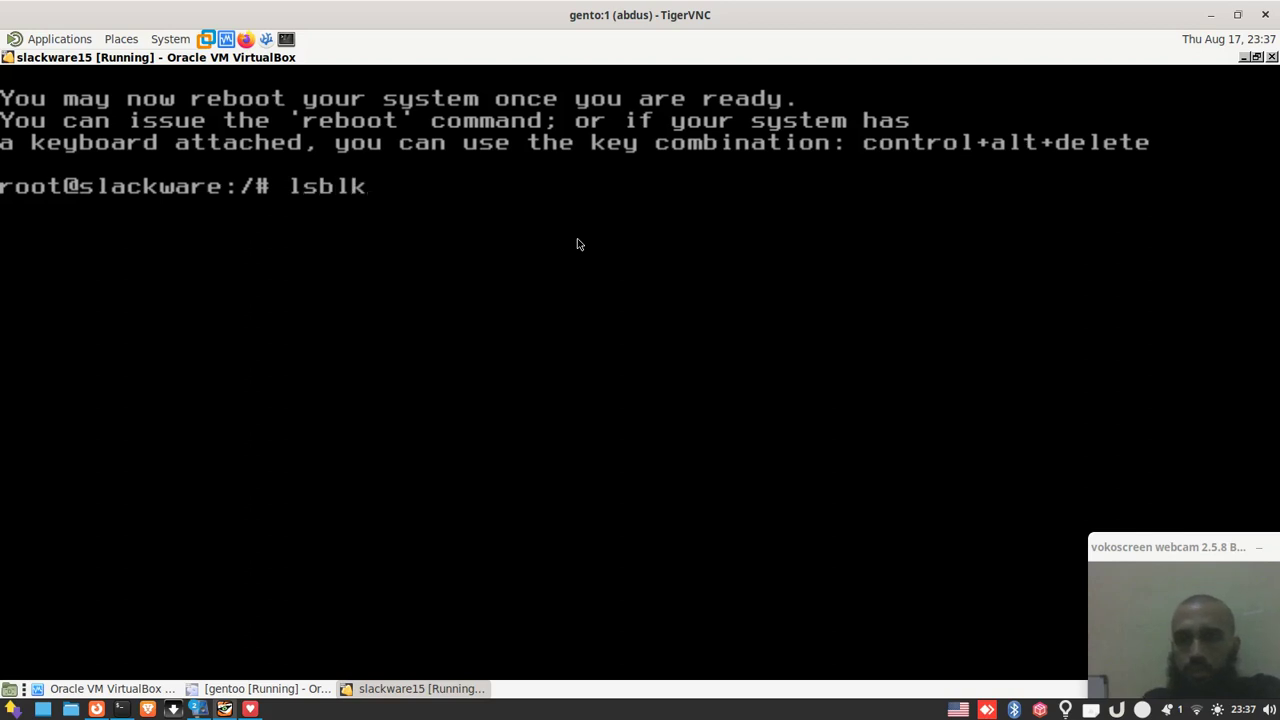
key(Return)
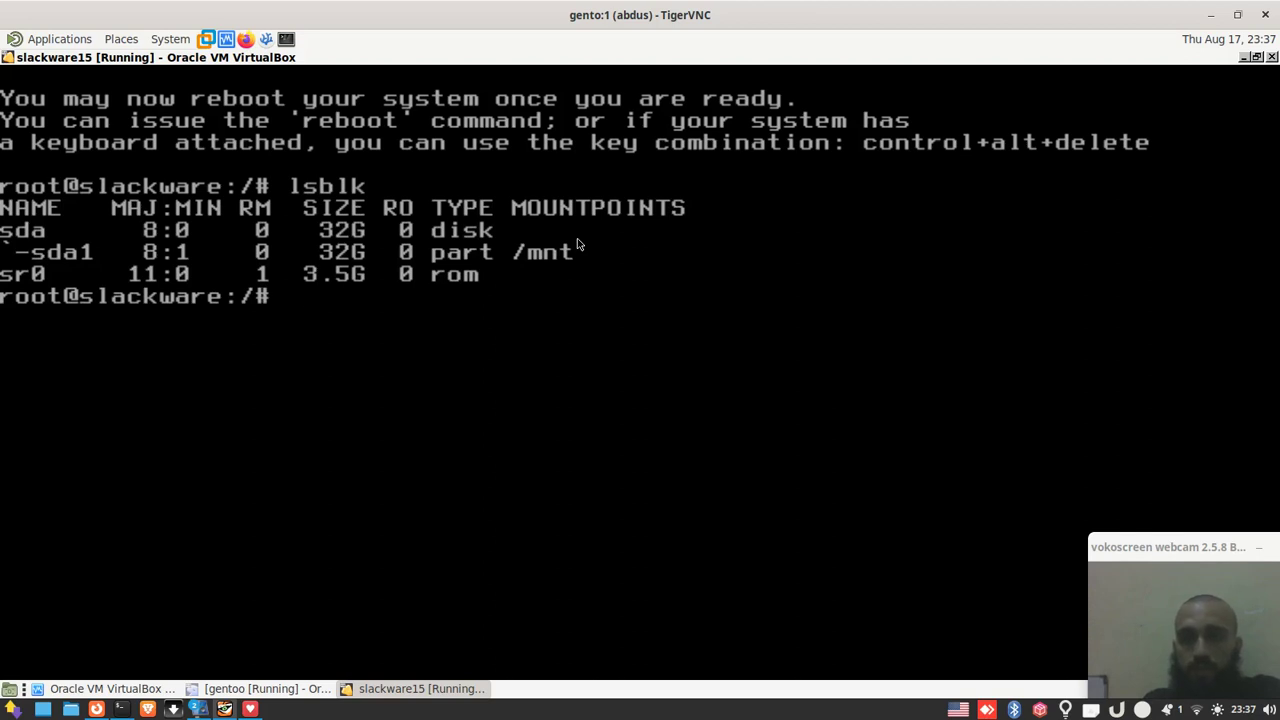
text(mount)
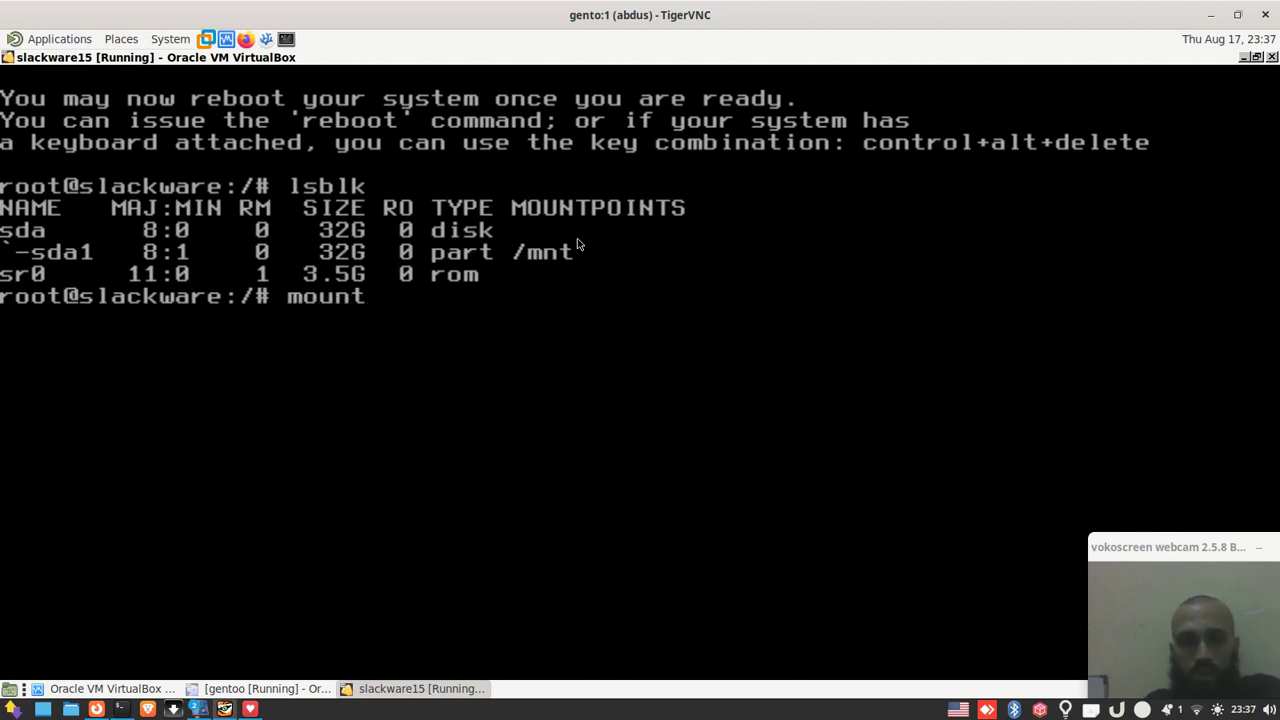
text( /dev/sda)
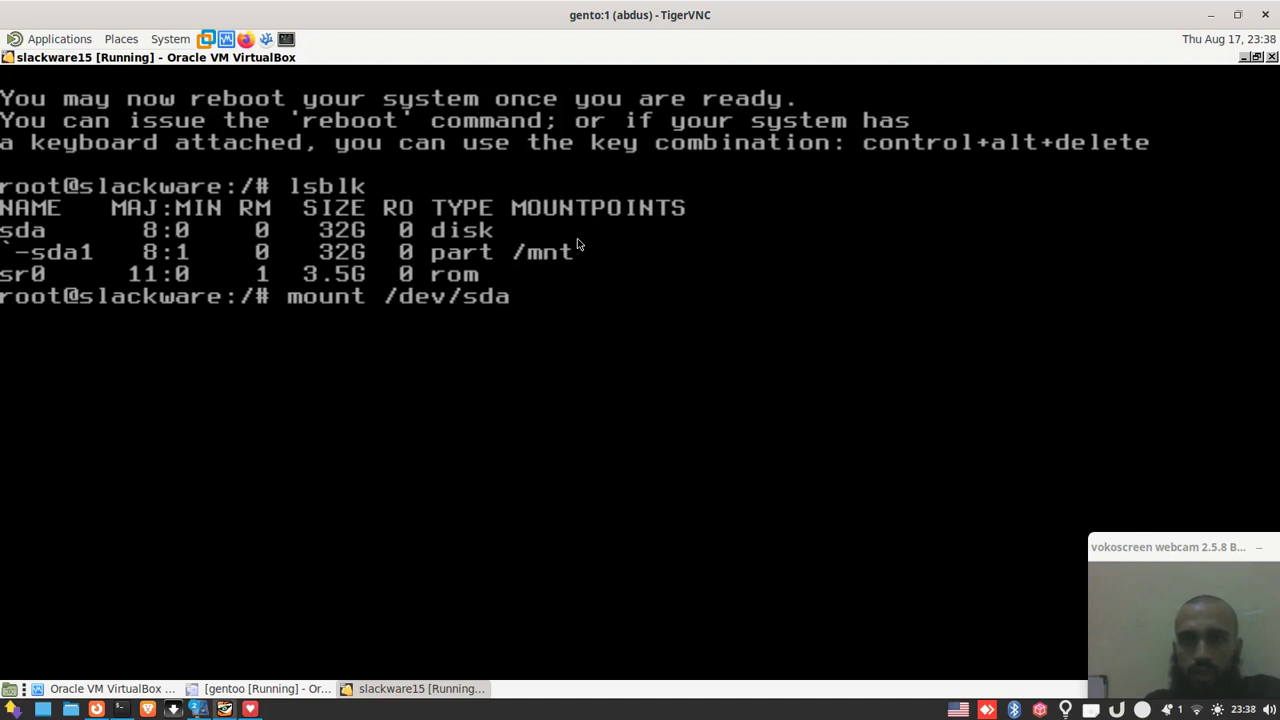
text(1 /mnt)
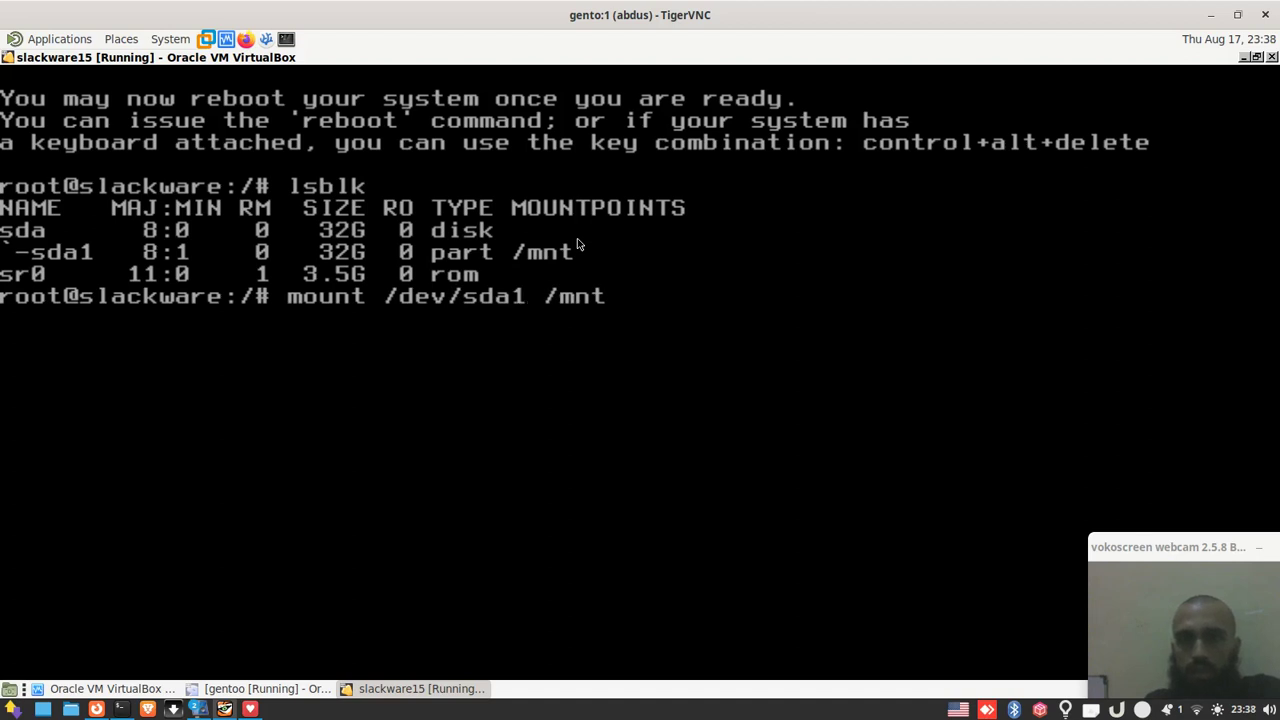
key(Return)
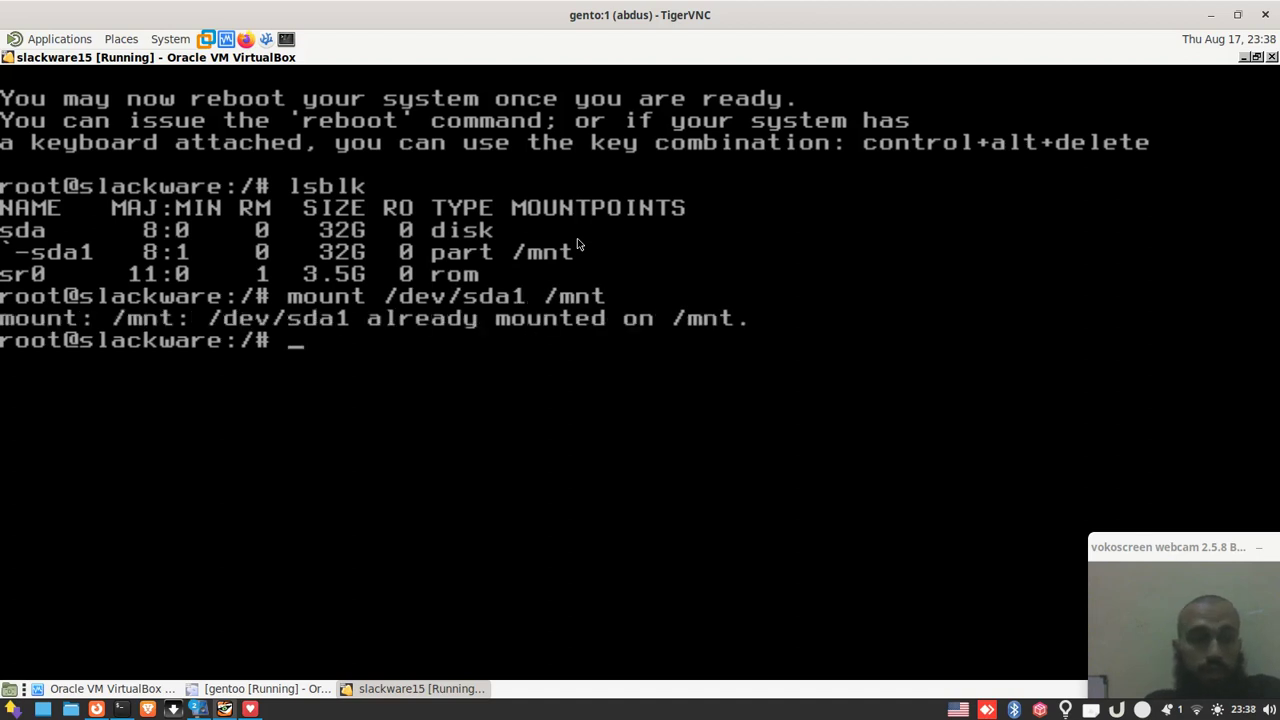
Step: Chroot into the installed system at /mnt and clear the screen
text(chroot)
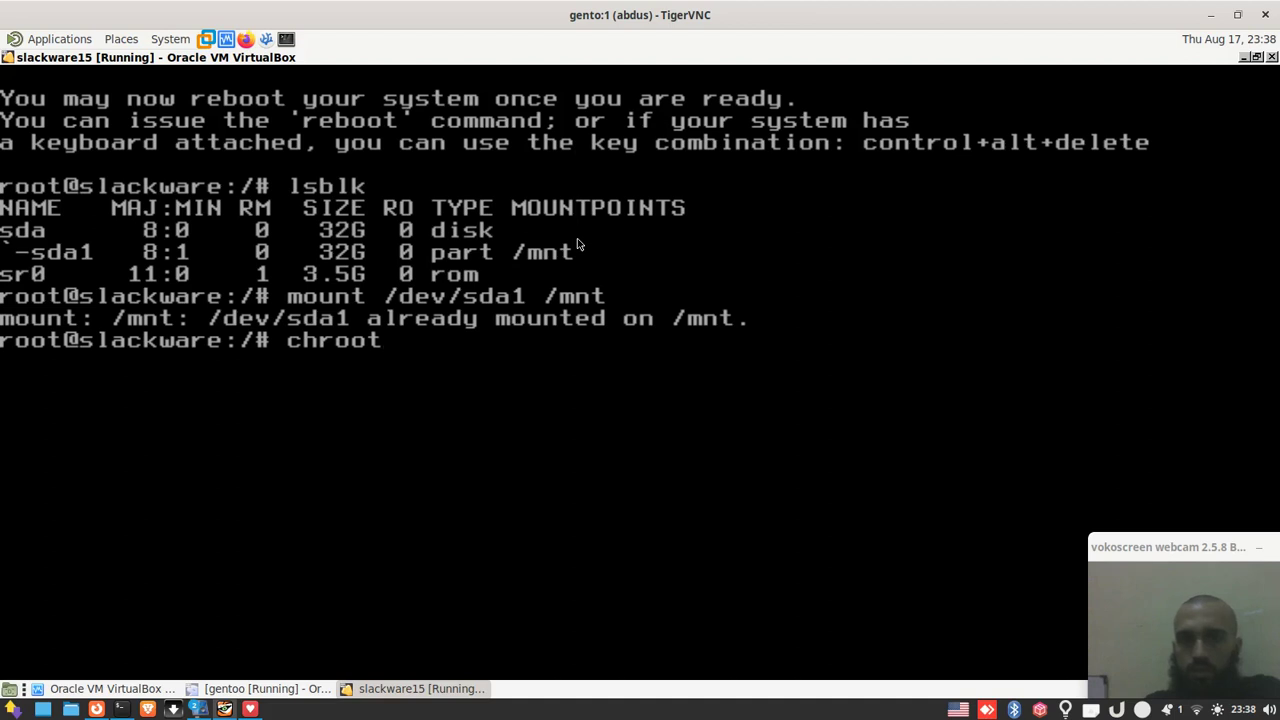
text( /mnt)
key(Return)
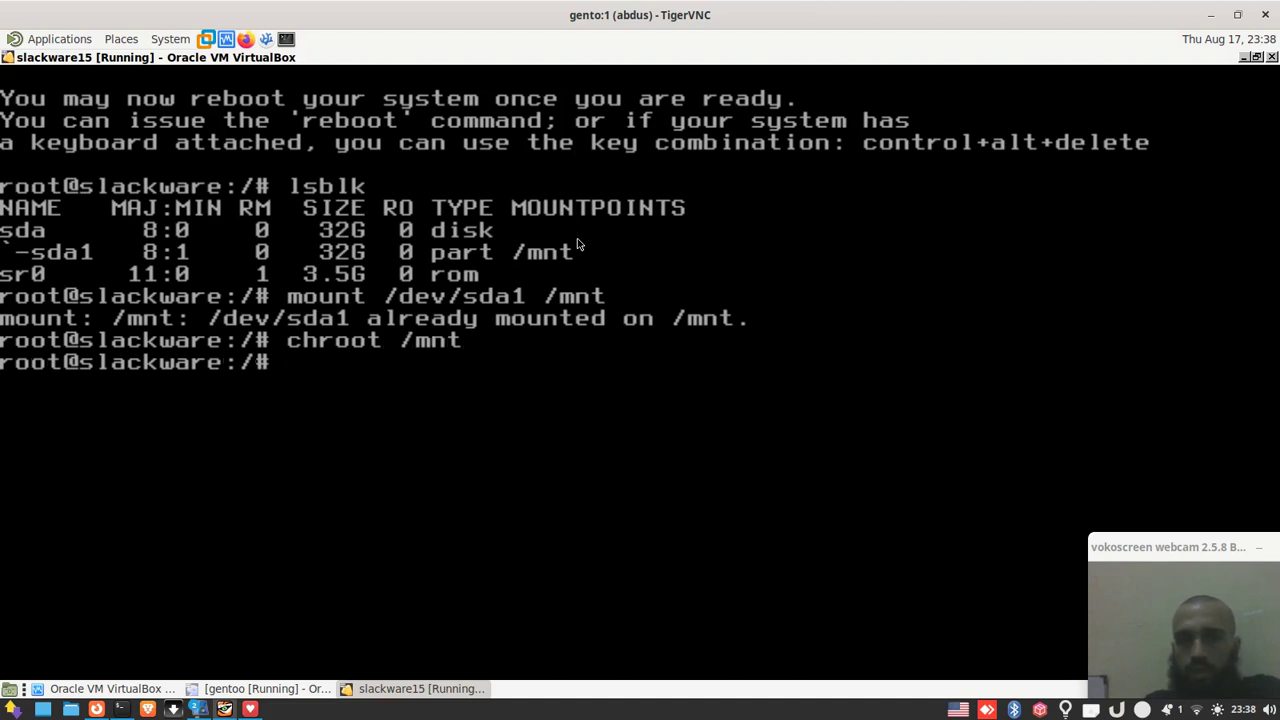
text(clear)
key(Return)
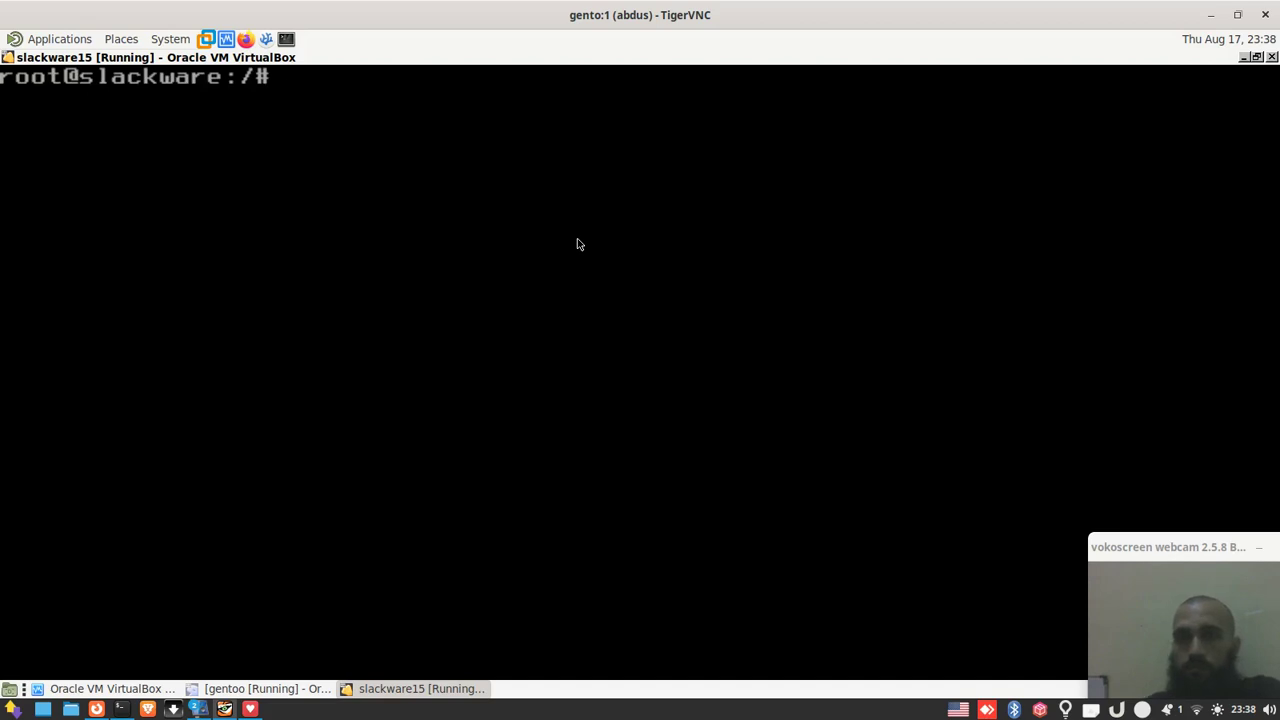
Step: Enter grub-install /dev/sda at the chrooted prompt without running it
text(grub)
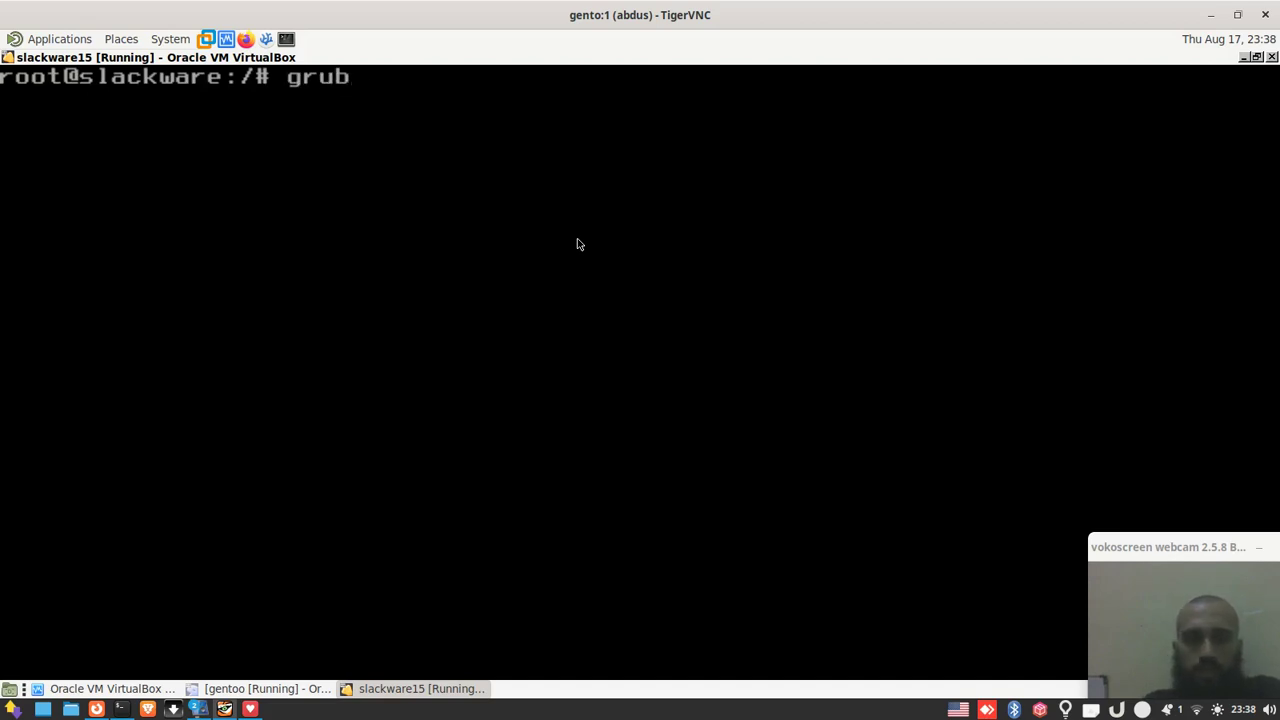
text(-ins)
key(Tab)
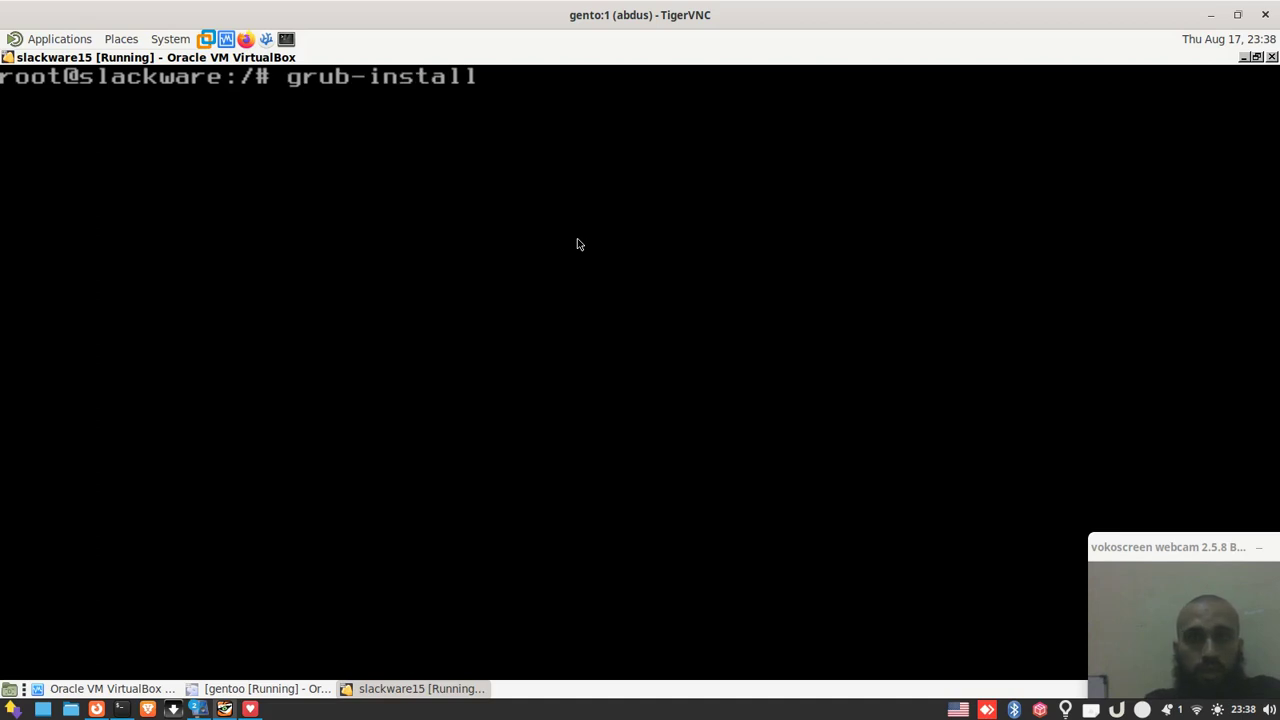
text(/dev/sda)
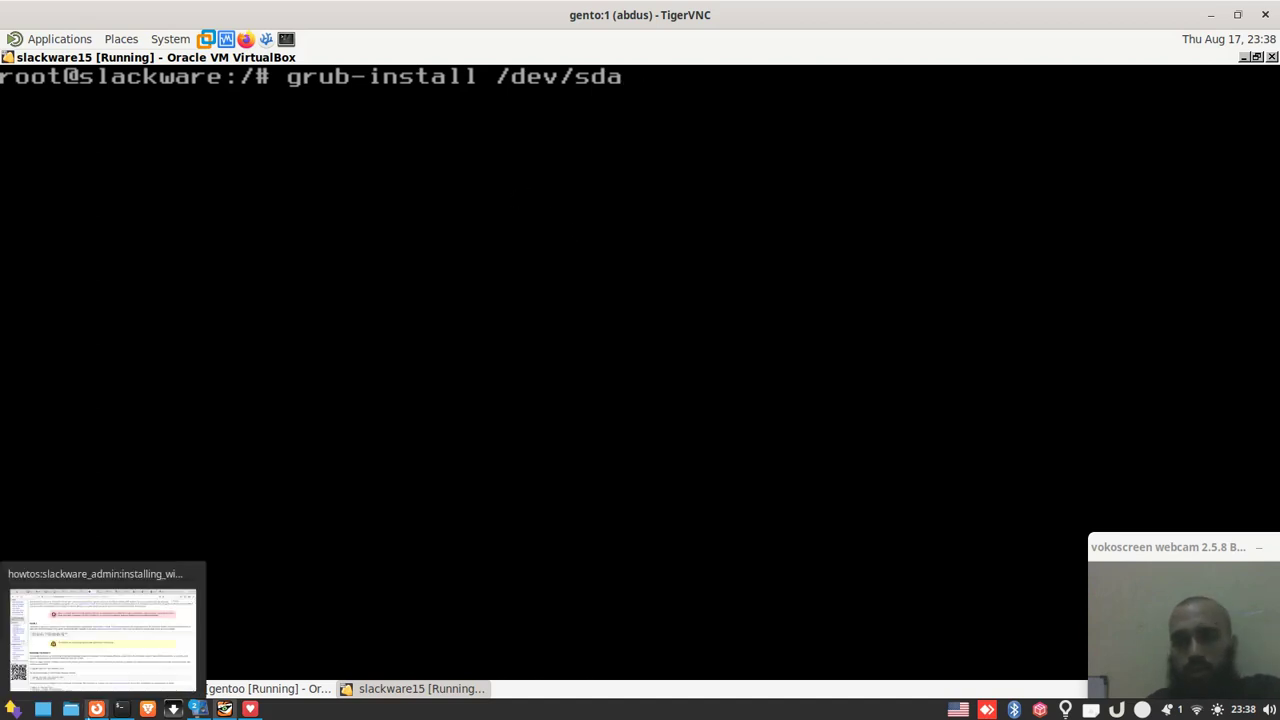
Step: Review the Grub 2 install commands in the Slackware docs, then minimize Firefox
click(300, 610)
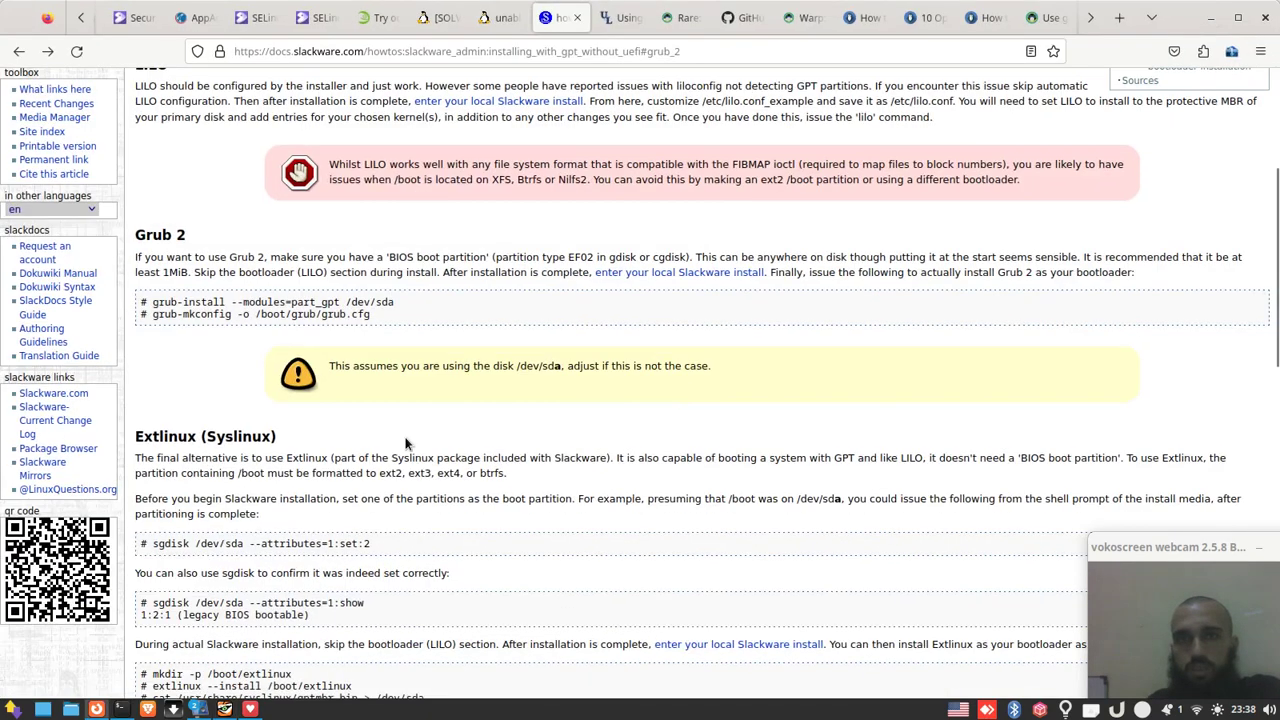
click(1211, 17)
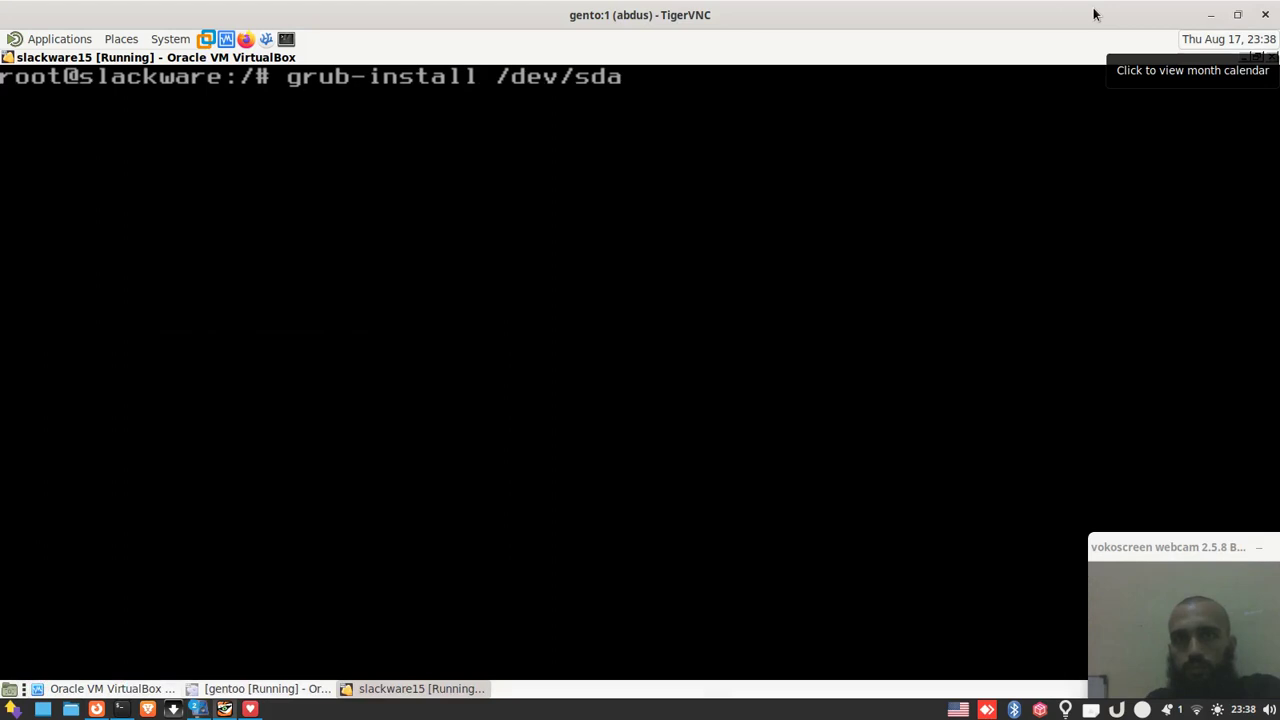
Step: Insert --modules=part_gpt before /dev/sda in the pending grub-install command
text(--m odules= )
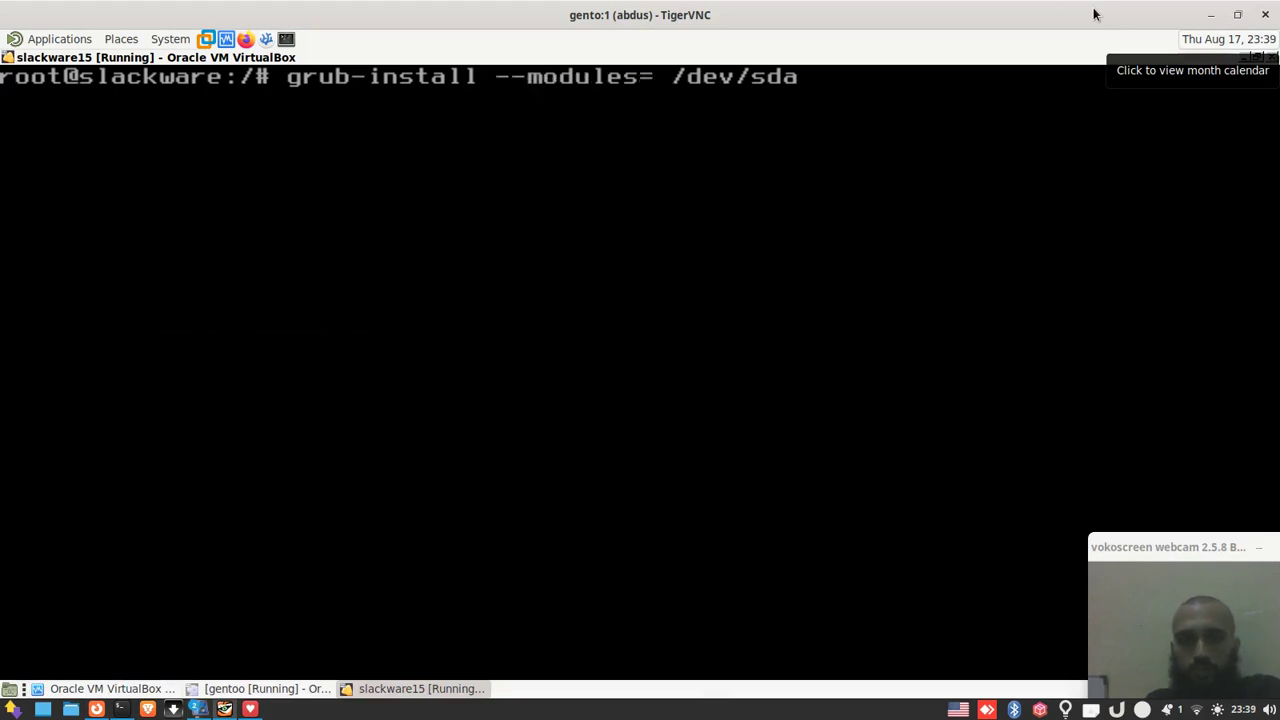
text(part_g)
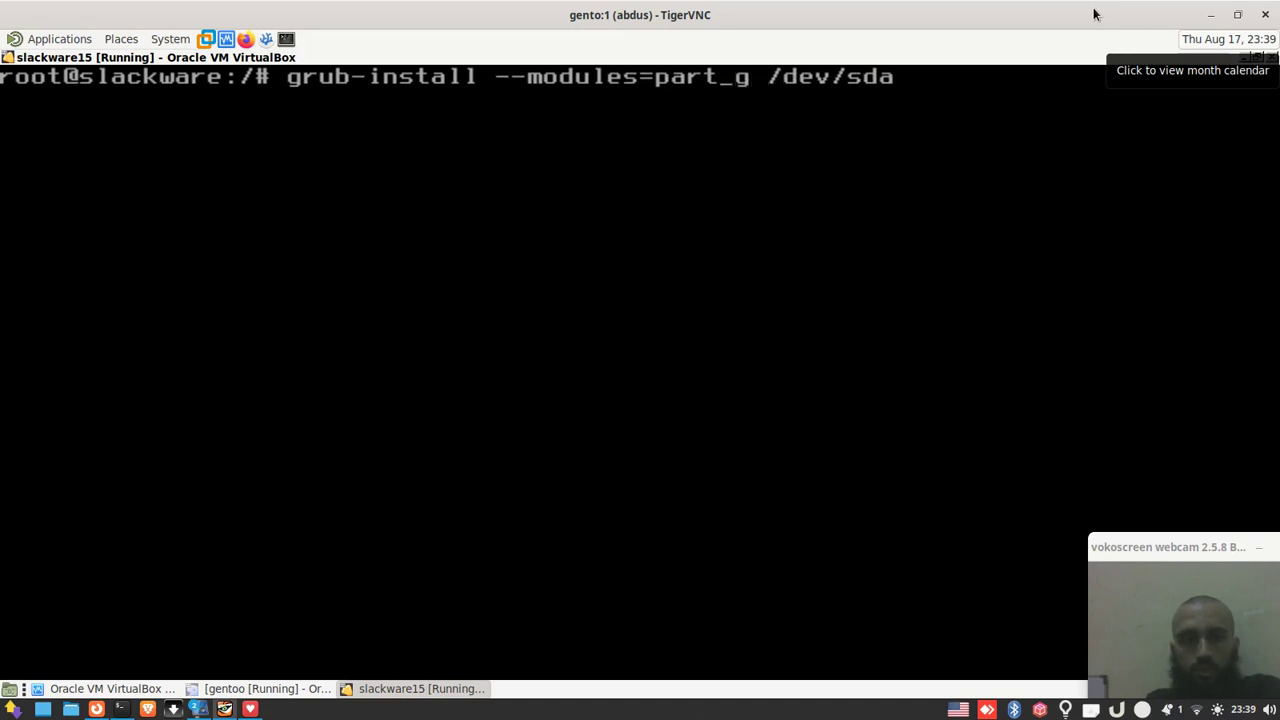
text(pt)
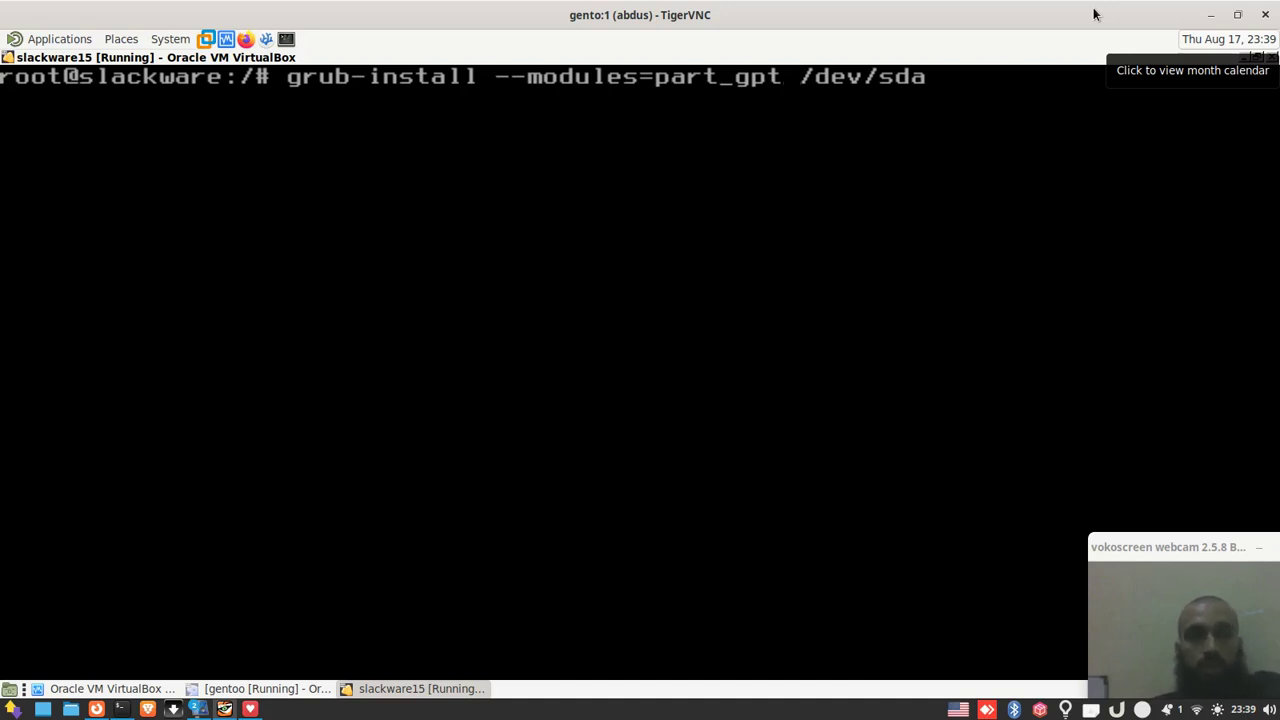
Step: Recheck the Grub 2 docs, then run grub-install --modules=part_gpt /dev/sda in the VM
click(96, 708)
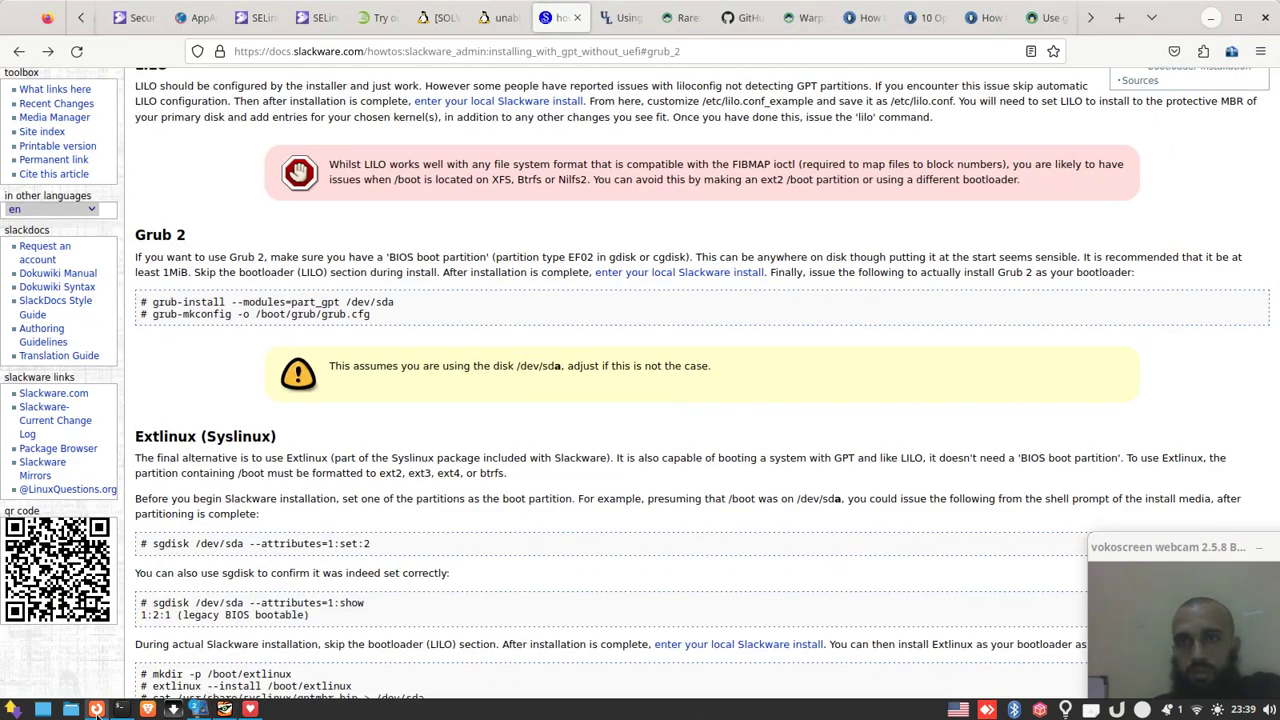
click(96, 708)
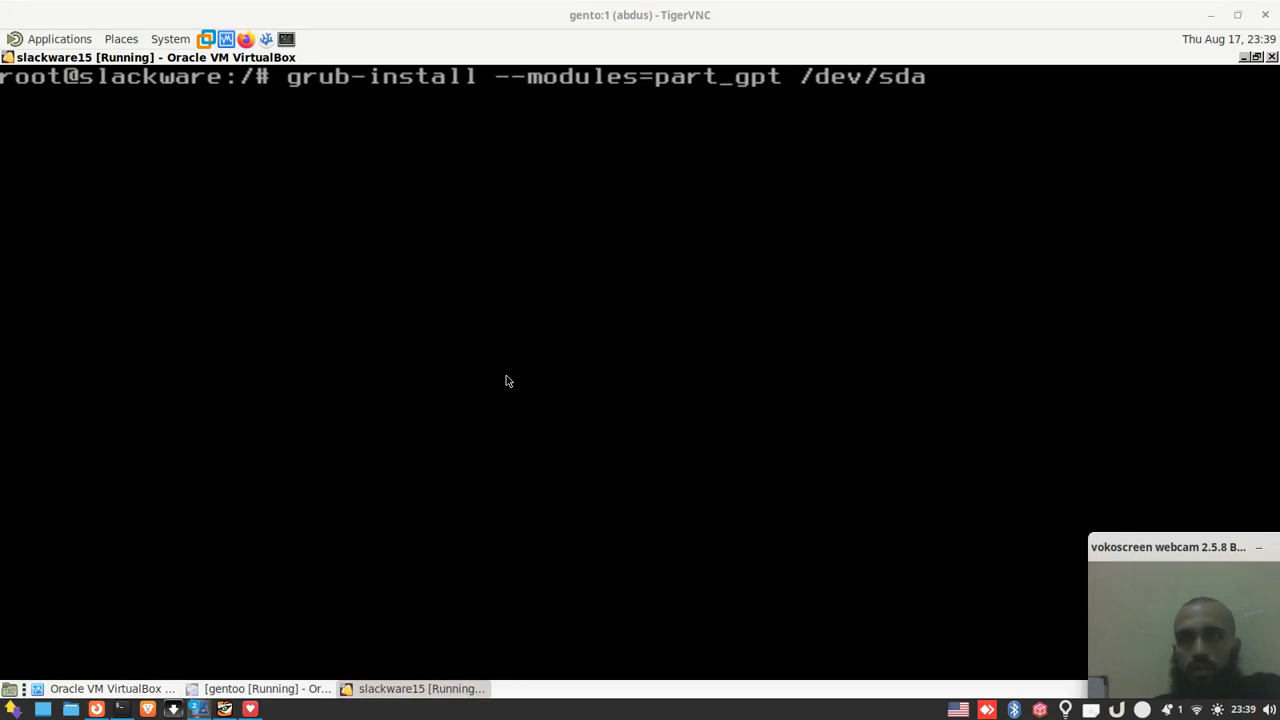
click(506, 380)
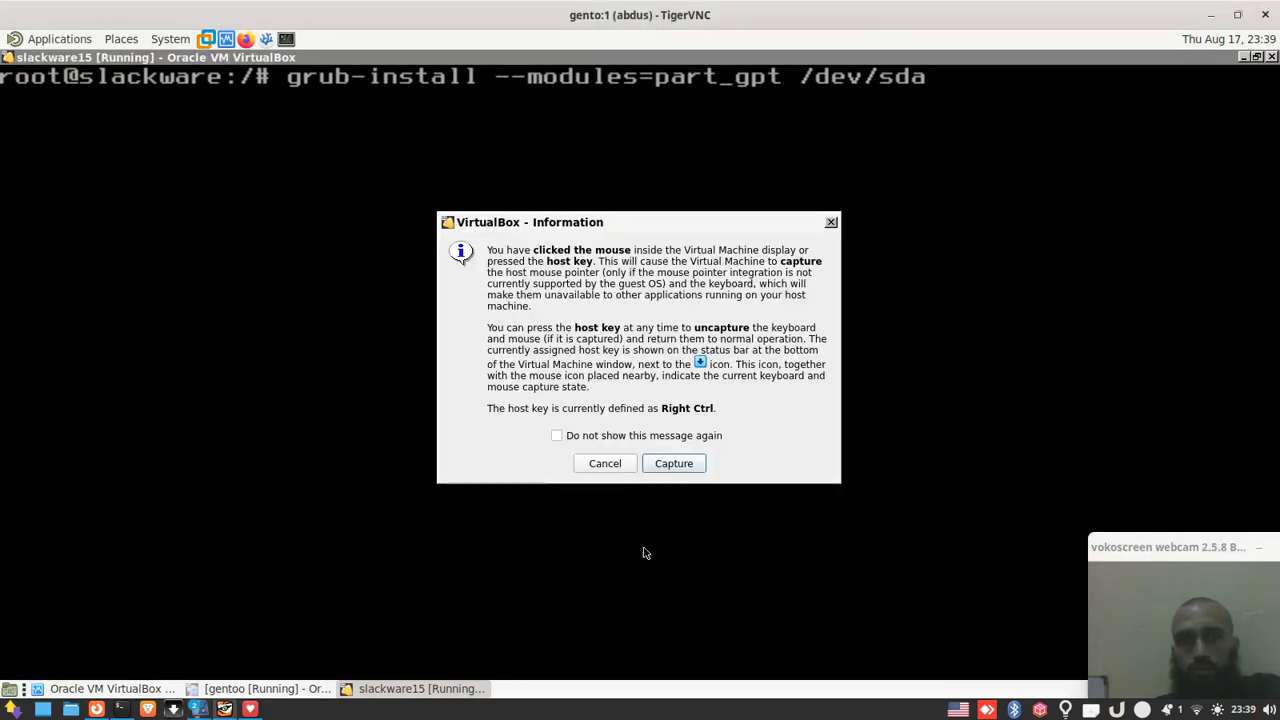
key(Return)
key(Return)
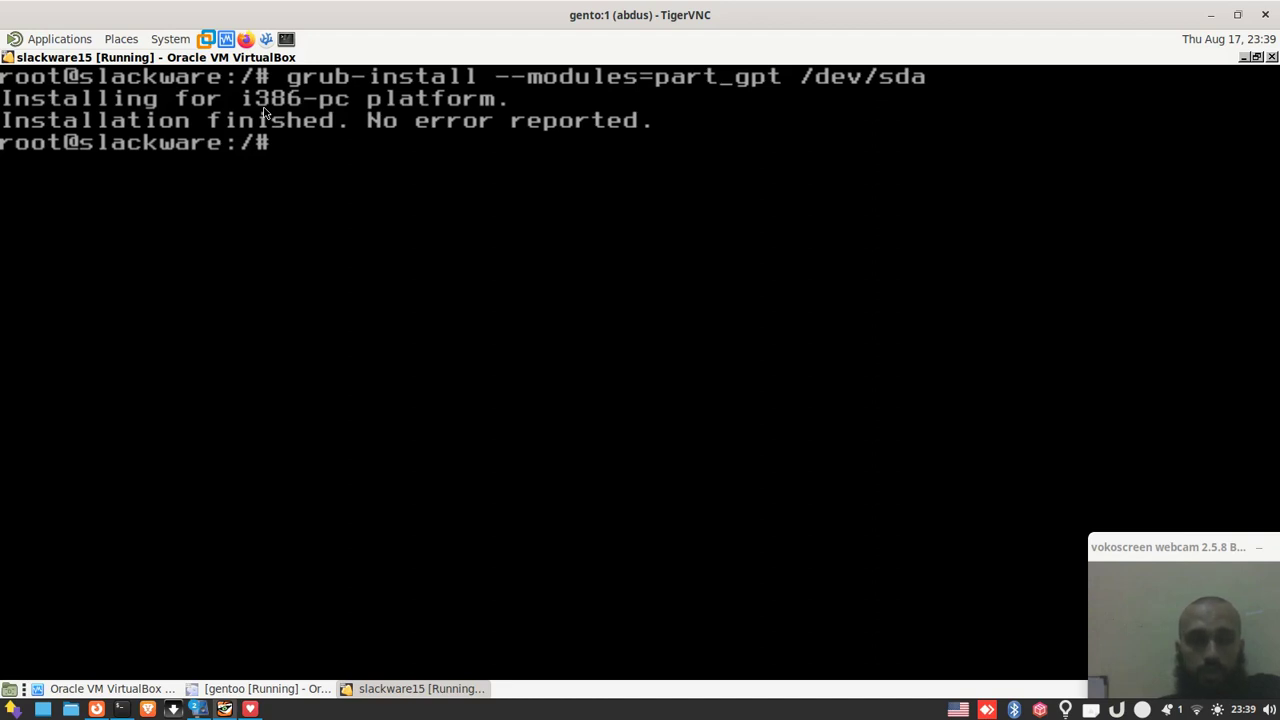
Step: Run grub-mkconfig -o /boot/grub/grub.cfg, which detects the huge and generic 5.15.19 kernels
text(grub-i)
text(nstall)
key(BackSpace)
key(BackSpace)
key(BackSpace)
key(BackSpace)
key(BackSpace)
key(BackSpace)
key(BackSpace)
text(mkconfig -o)
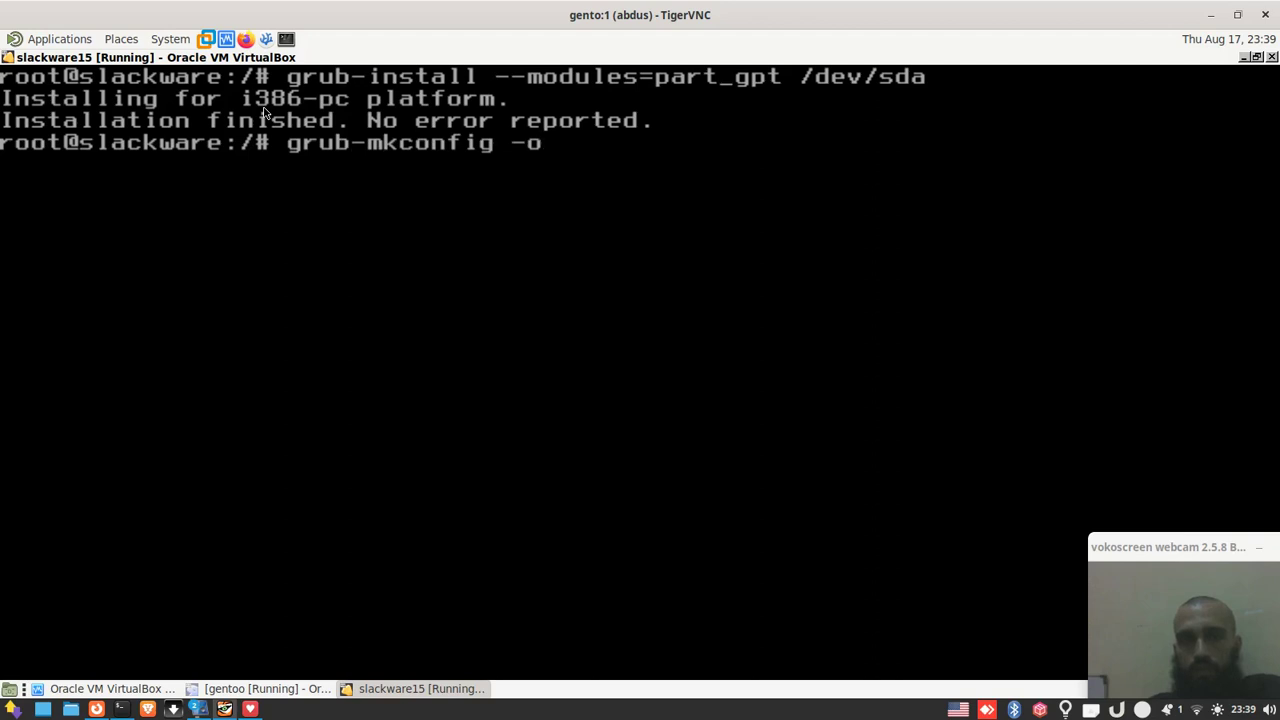
text(/bo)
key(Tab)
text(grub/)
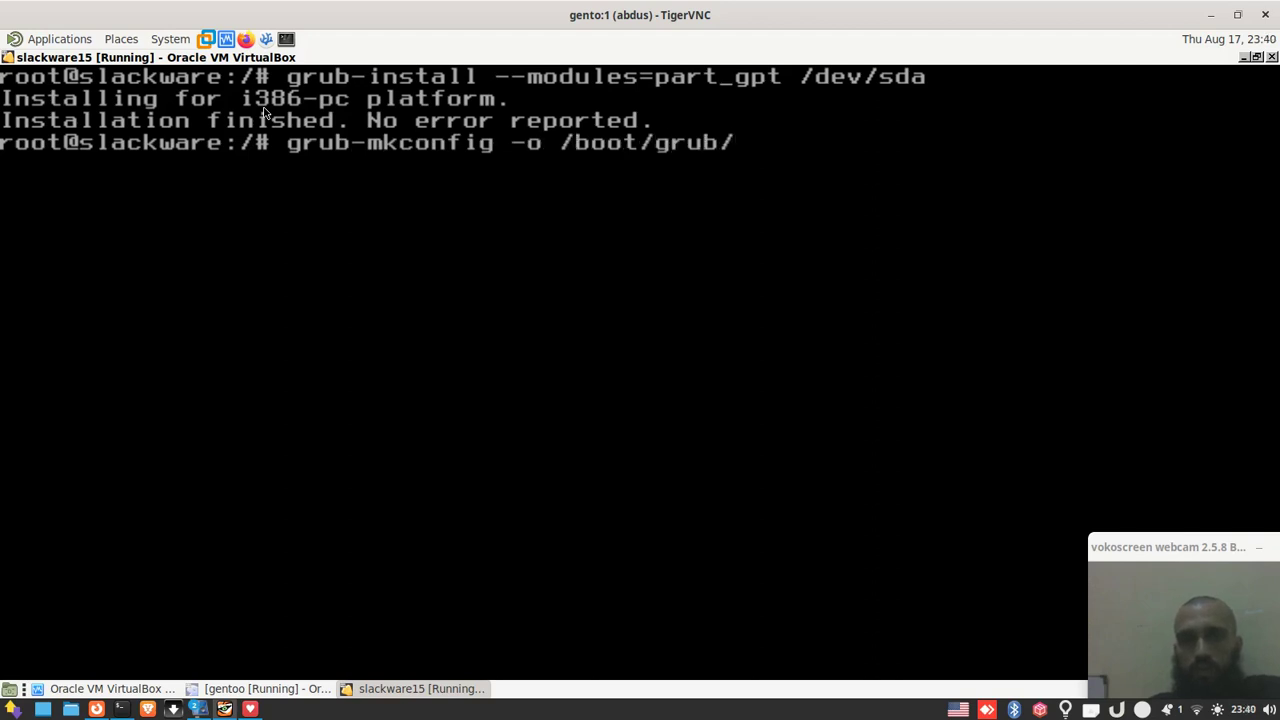
text(gru)
key(Tab)
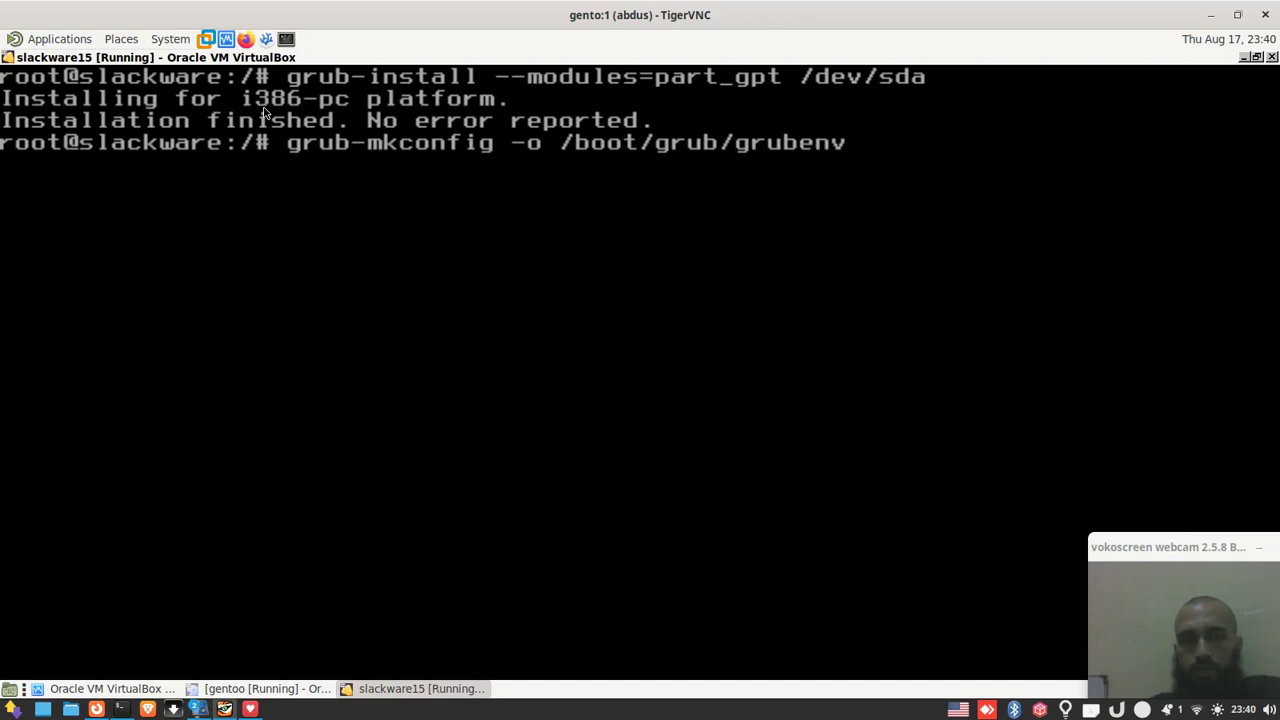
key(BackSpace)
key(BackSpace)
key(BackSpace)
text(.cfg)
key(Return)
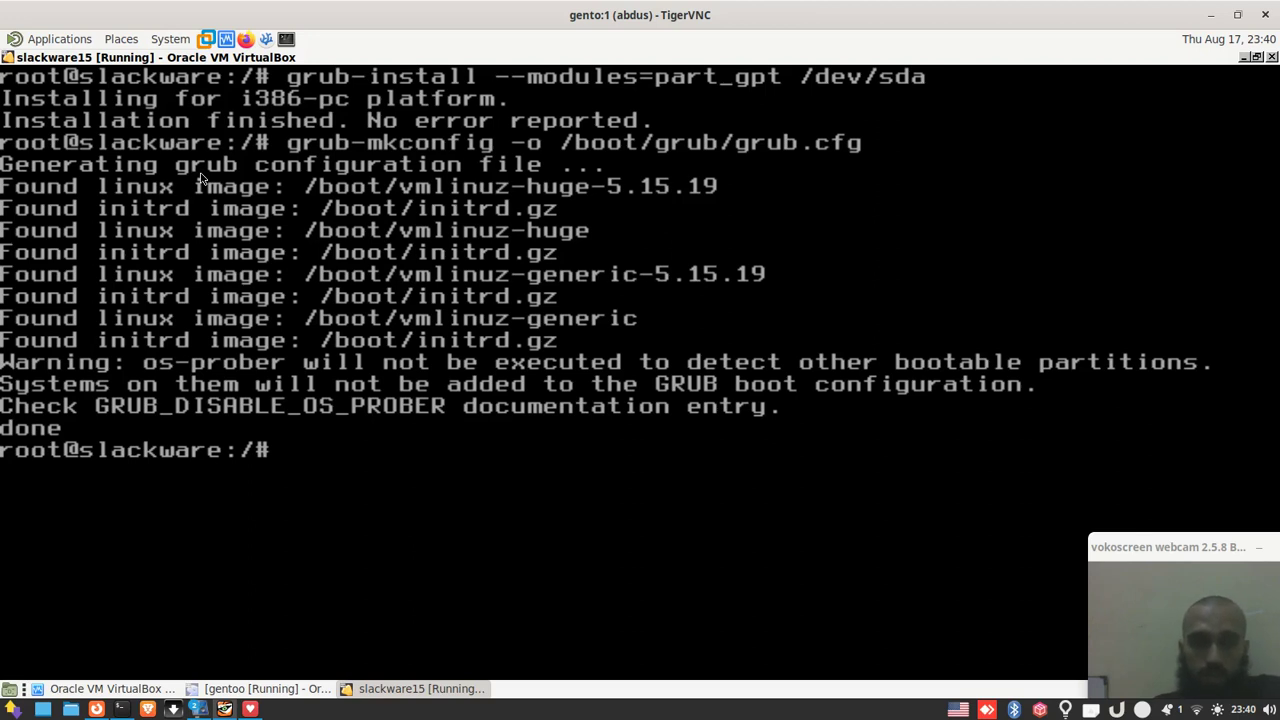
Step: Leave the chroot with exit
text(r)
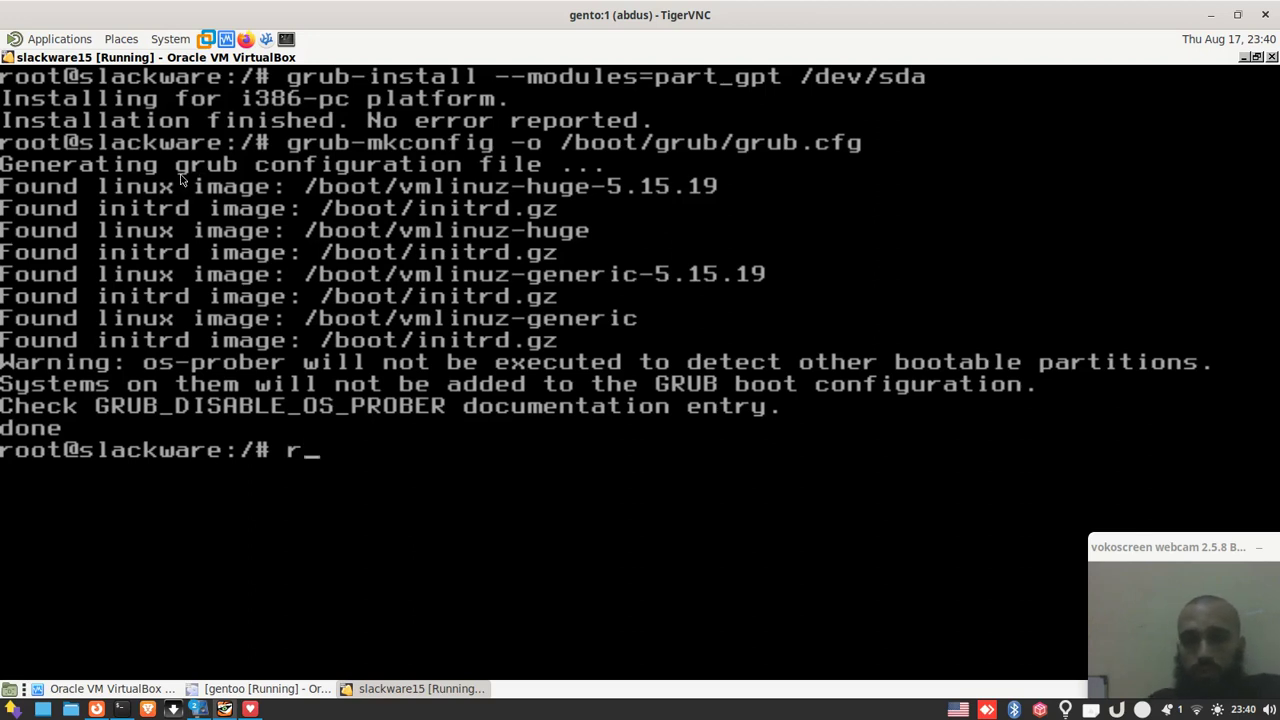
key(BackSpace)
text(exi)
text(t)
key(Return)
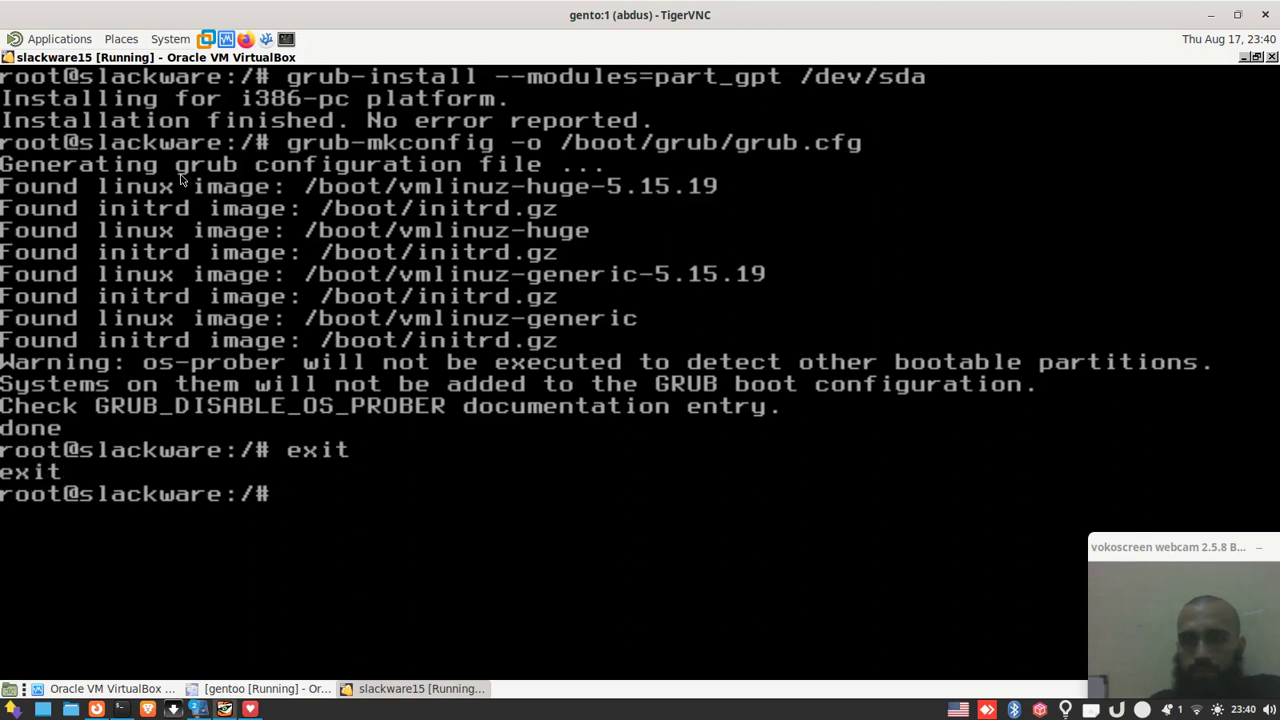
Step: Leave full-screen, check the optical drive options without changes, and reboot the guest
text(reboot)
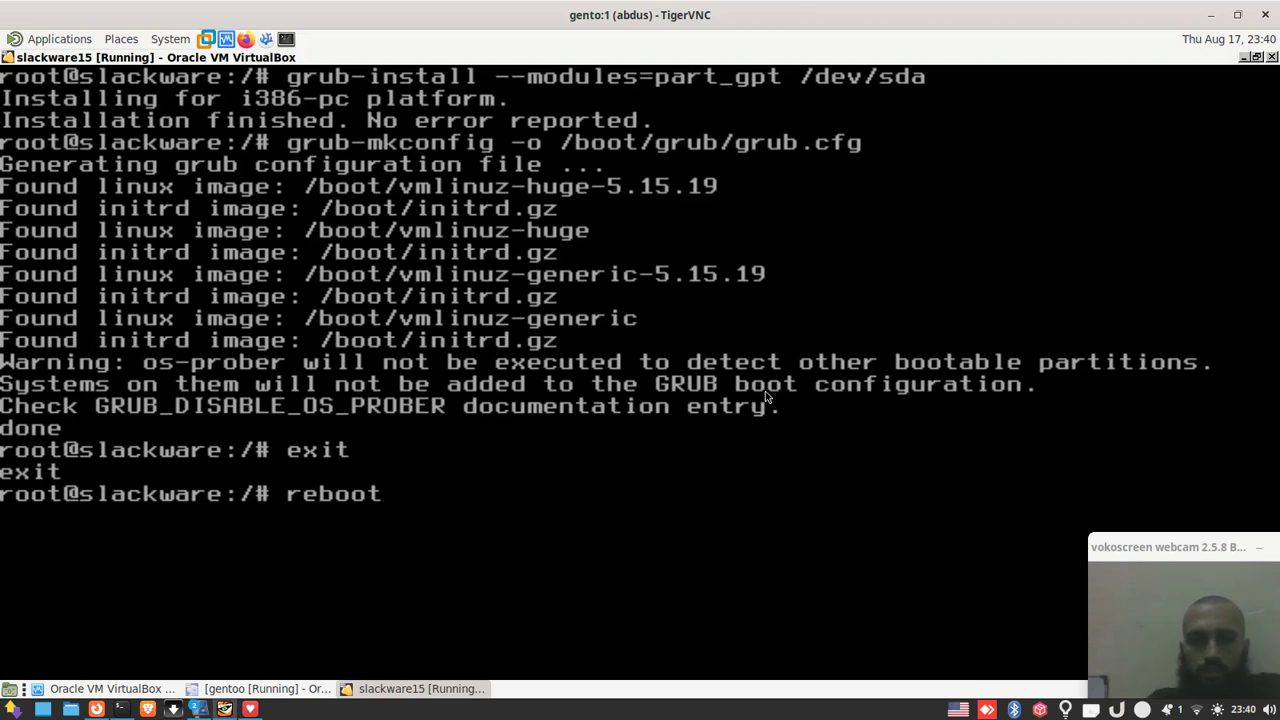
key(ctrl+f)
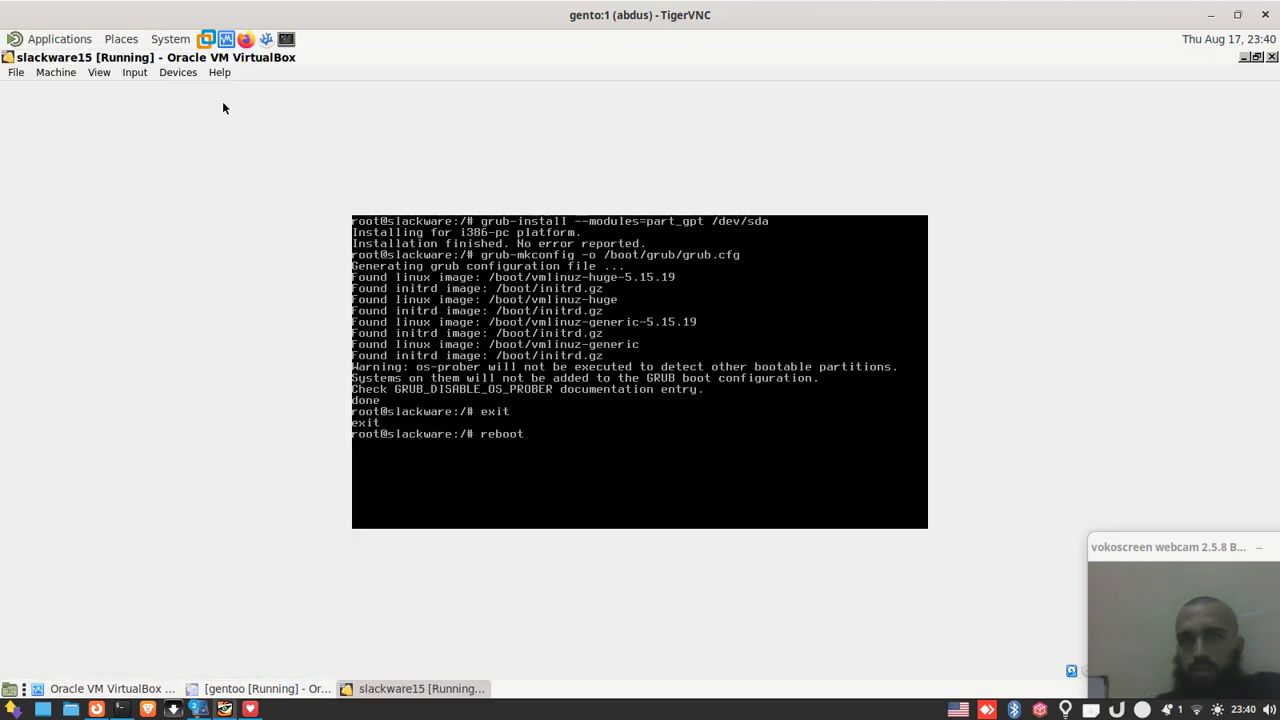
click(178, 72)
mouse_move(197, 95)
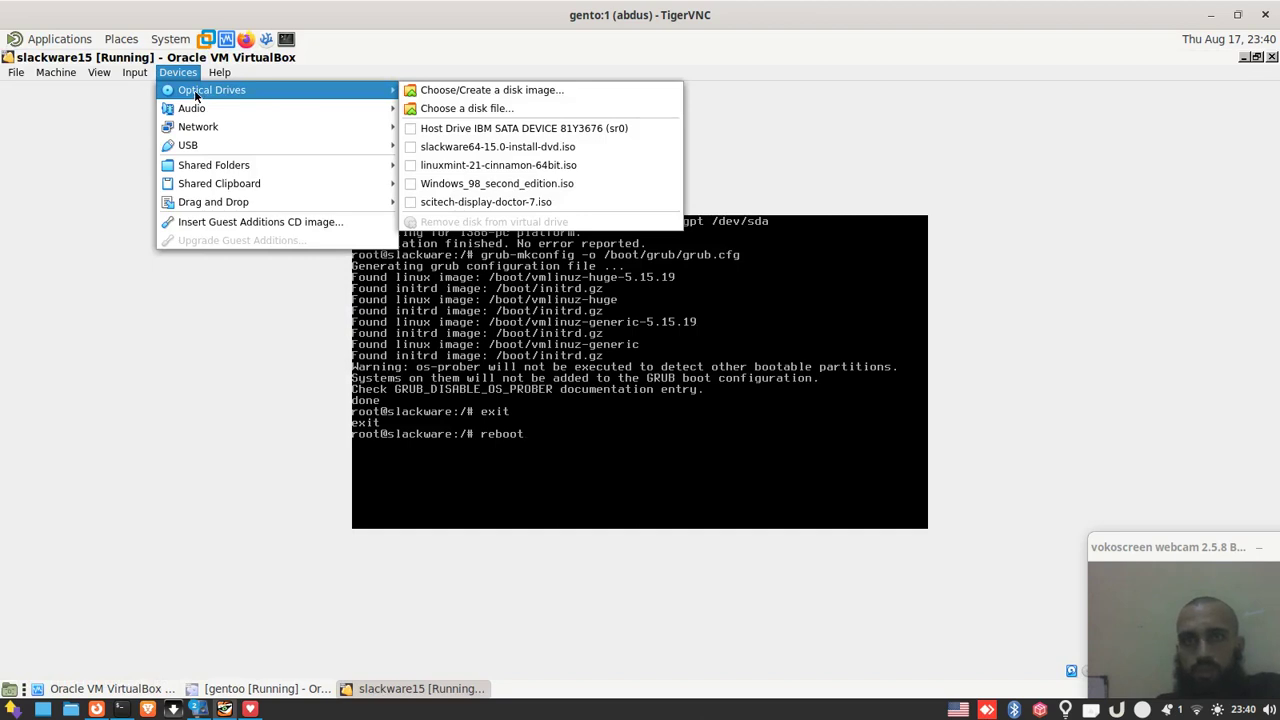
click(53, 112)
key(Return)
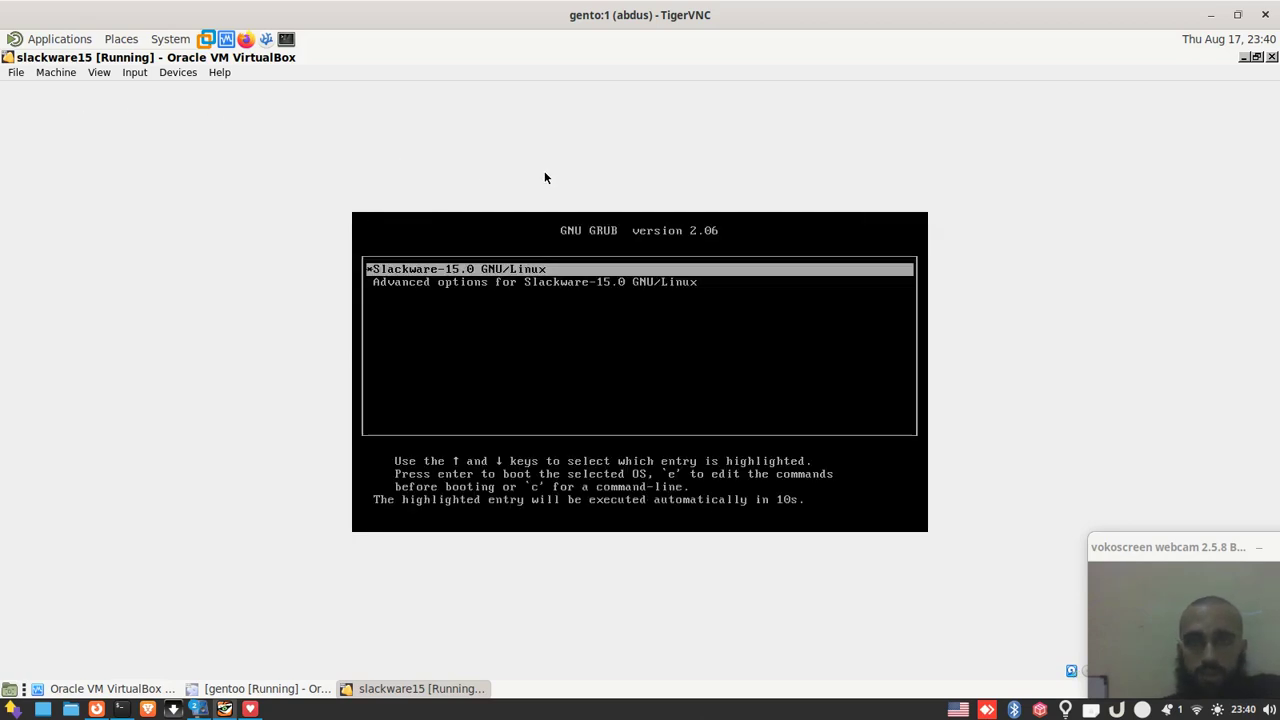
Step: Stop the GRUB countdown and boot the Slackware-15.0 GNU/Linux entry
key(Down)
key(Up)
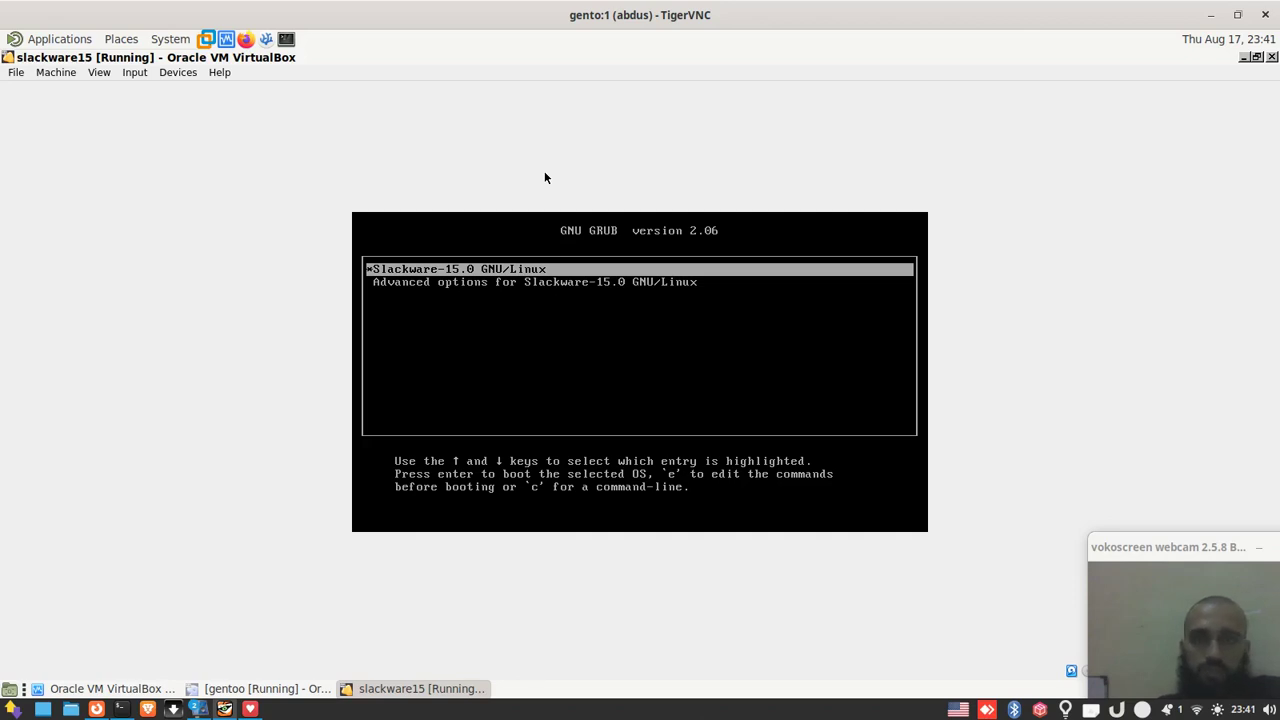
key(Return)
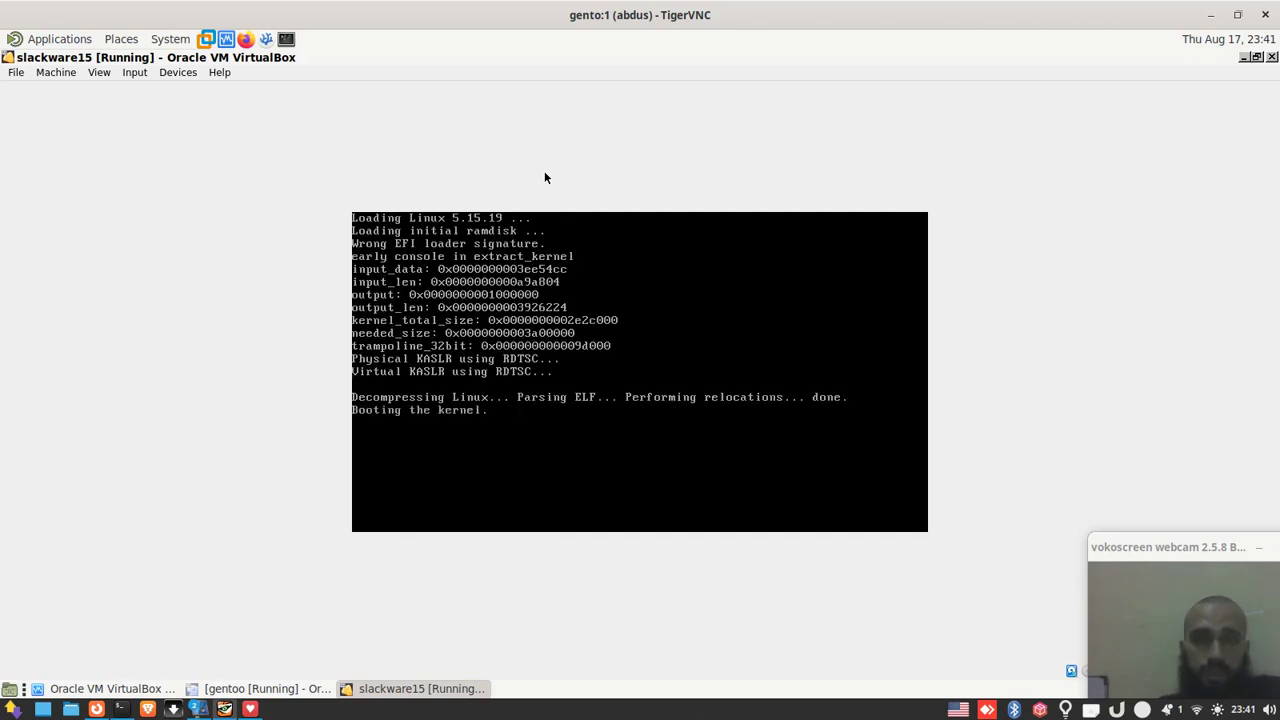
Step: Power off the slackware15 VM and start it again
click(15, 75)
click(38, 131)
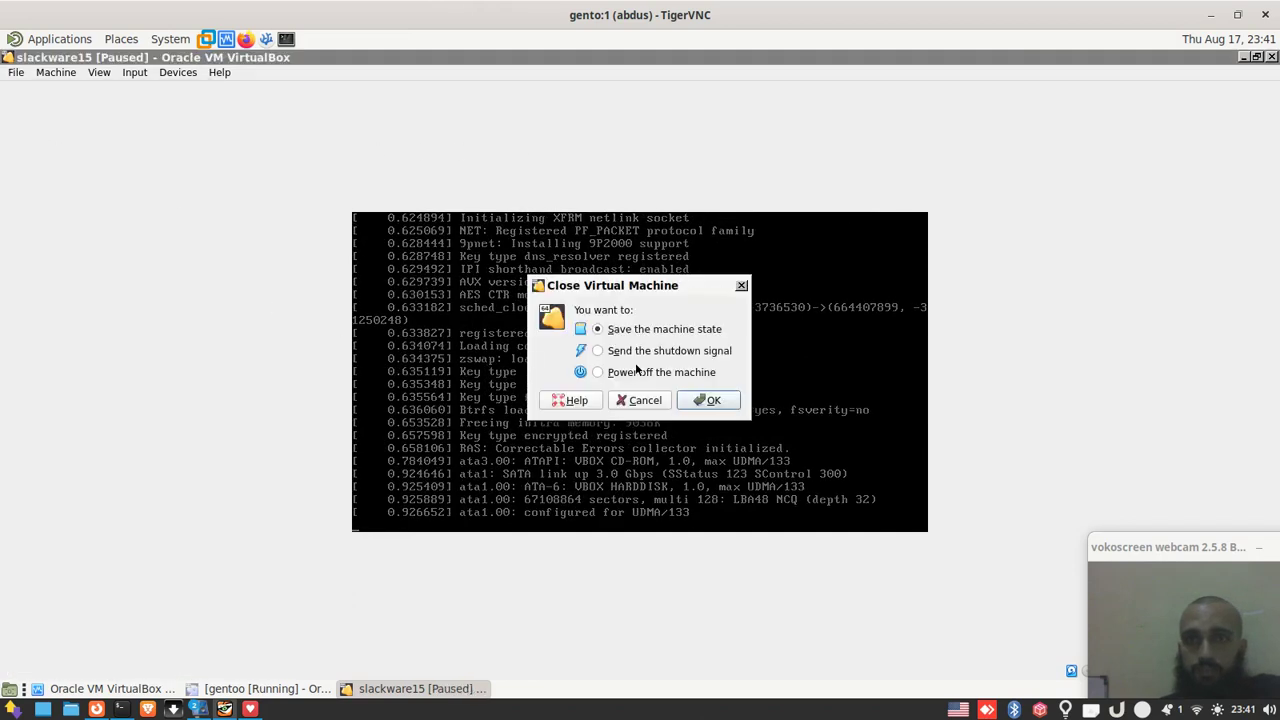
click(599, 372)
click(688, 401)
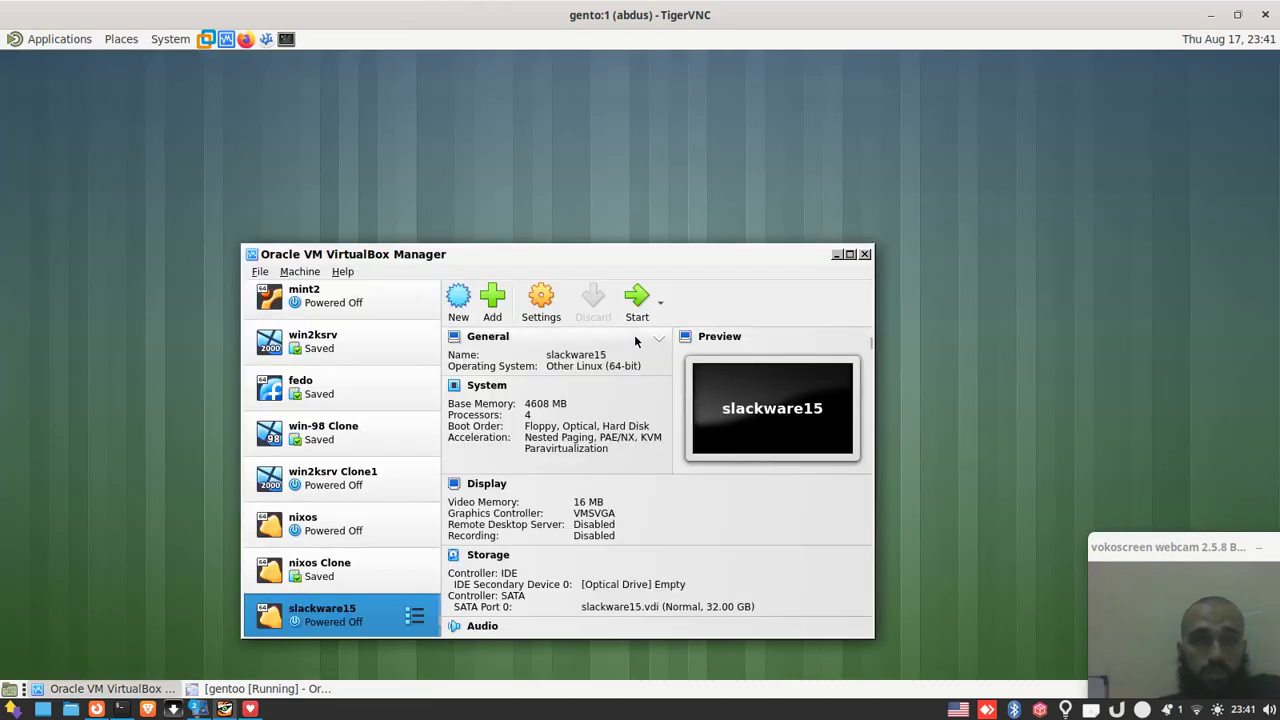
click(635, 318)
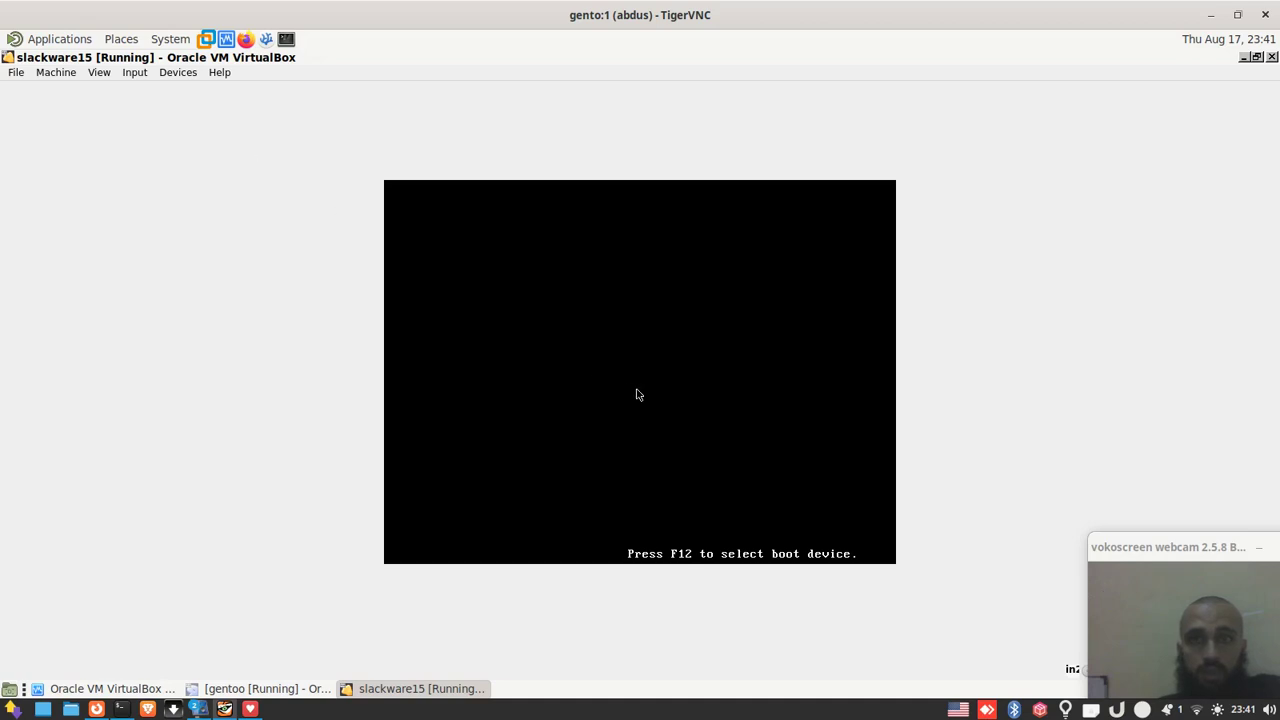
Step: Insert slackware64-15.0-install-dvd.iso and halt the GRUB countdown on Slackware-15.0 GNU/Linux
click(180, 75)
mouse_move(222, 91)
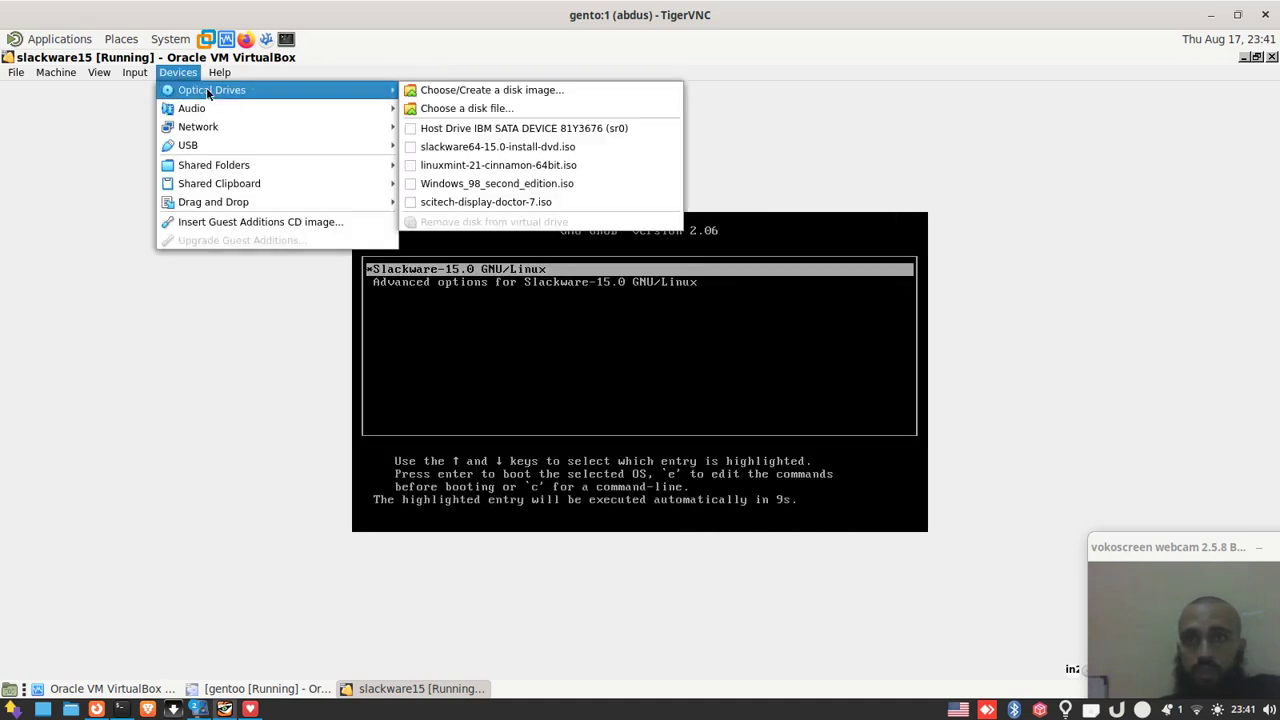
click(453, 150)
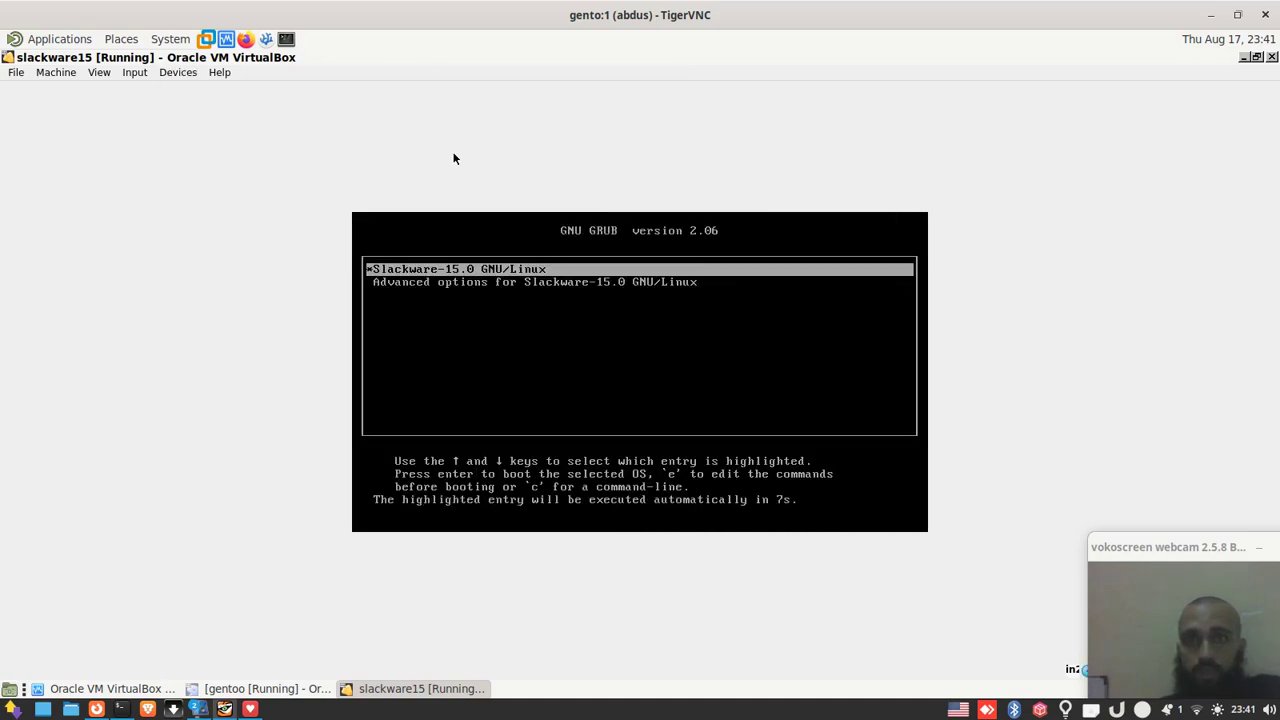
key(Down)
key(Up)
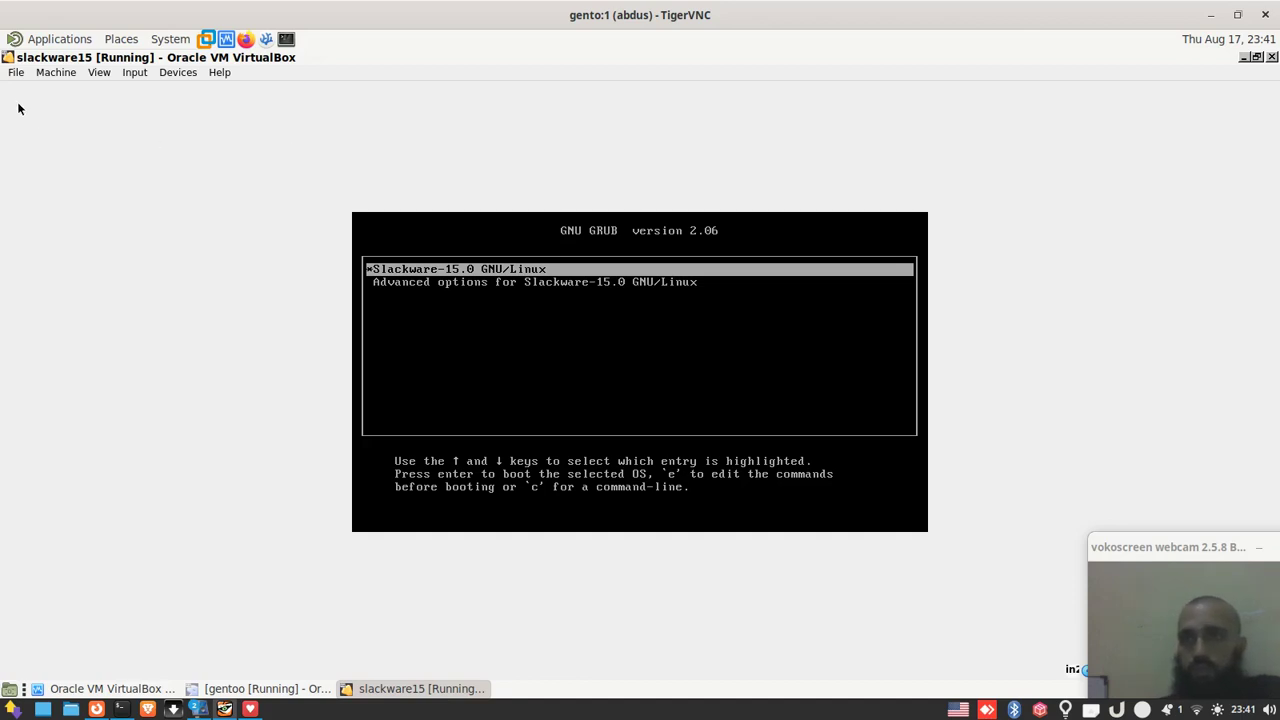
Step: Reset the VM and boot the default installer kernel from the CD-ROM via F12
click(17, 73)
mouse_move(55, 74)
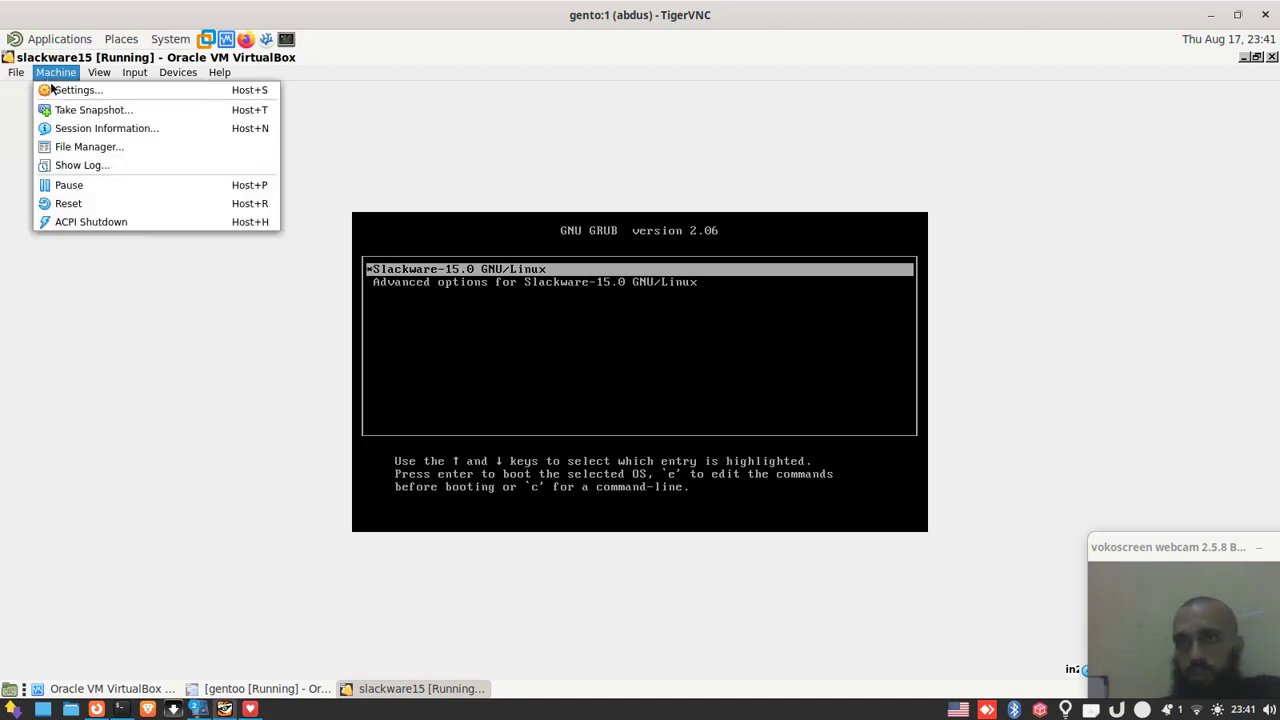
click(92, 204)
click(674, 417)
key(F12)
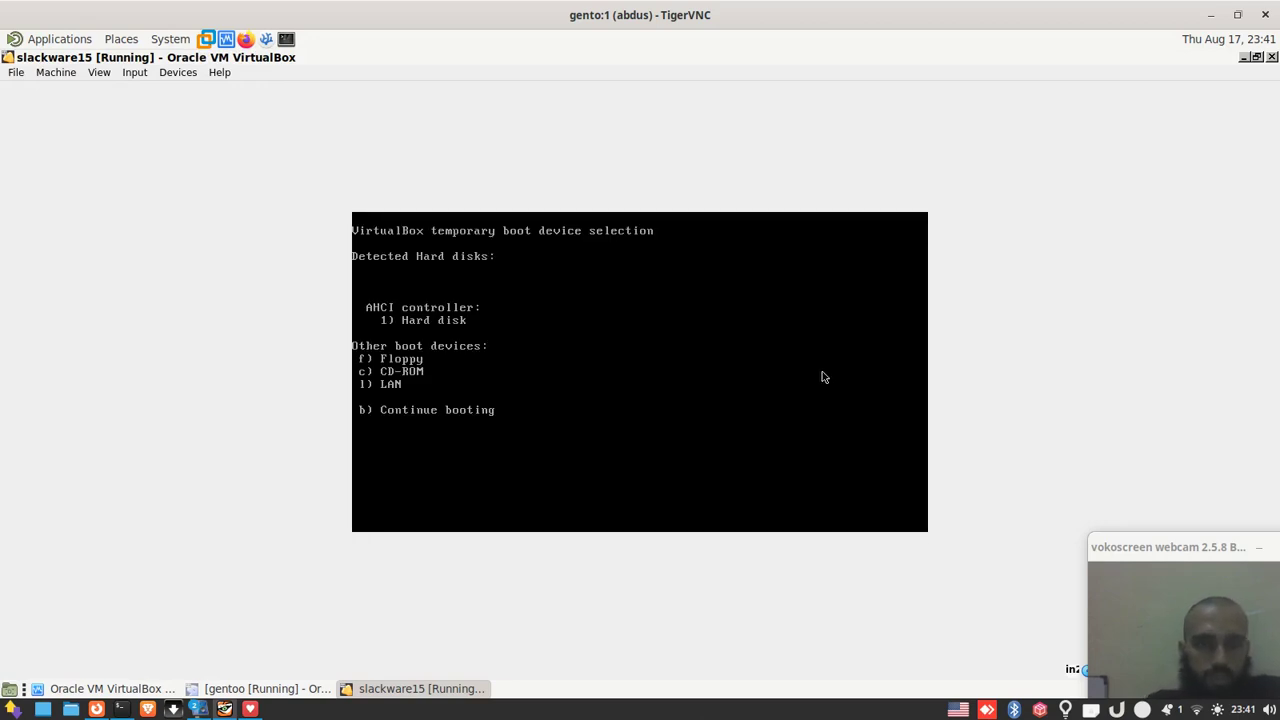
key(c)
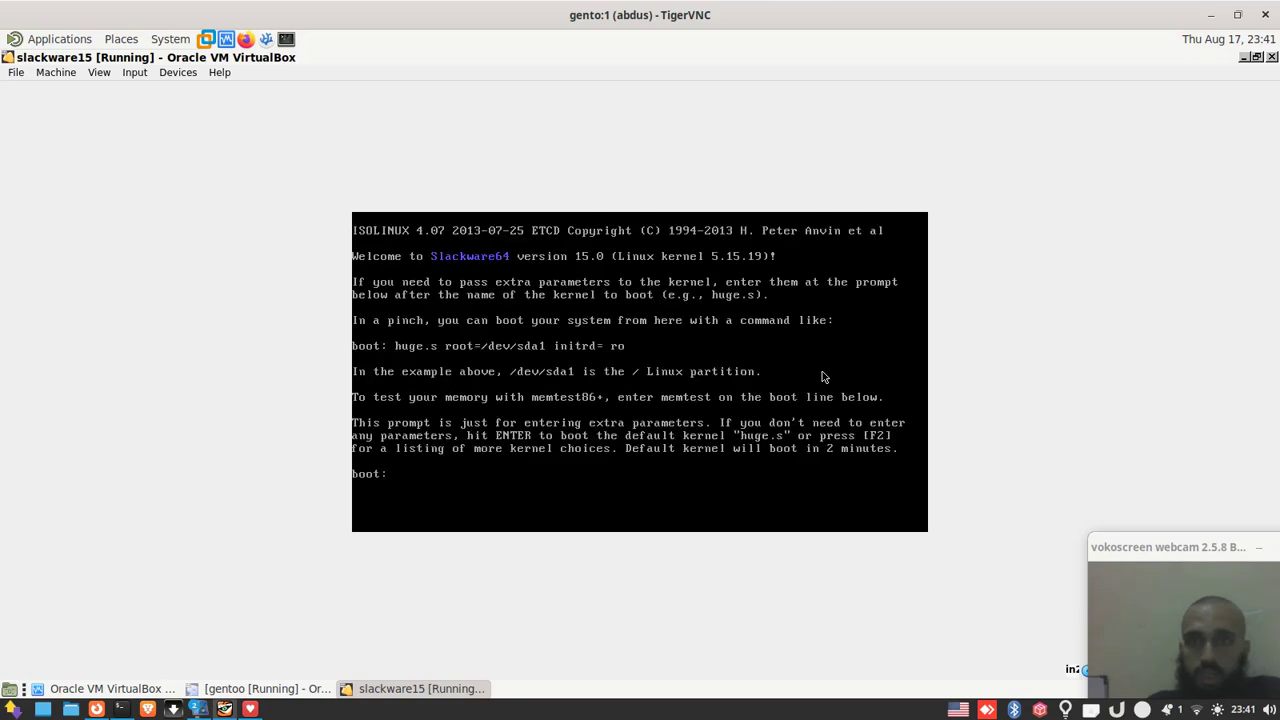
key(Return)
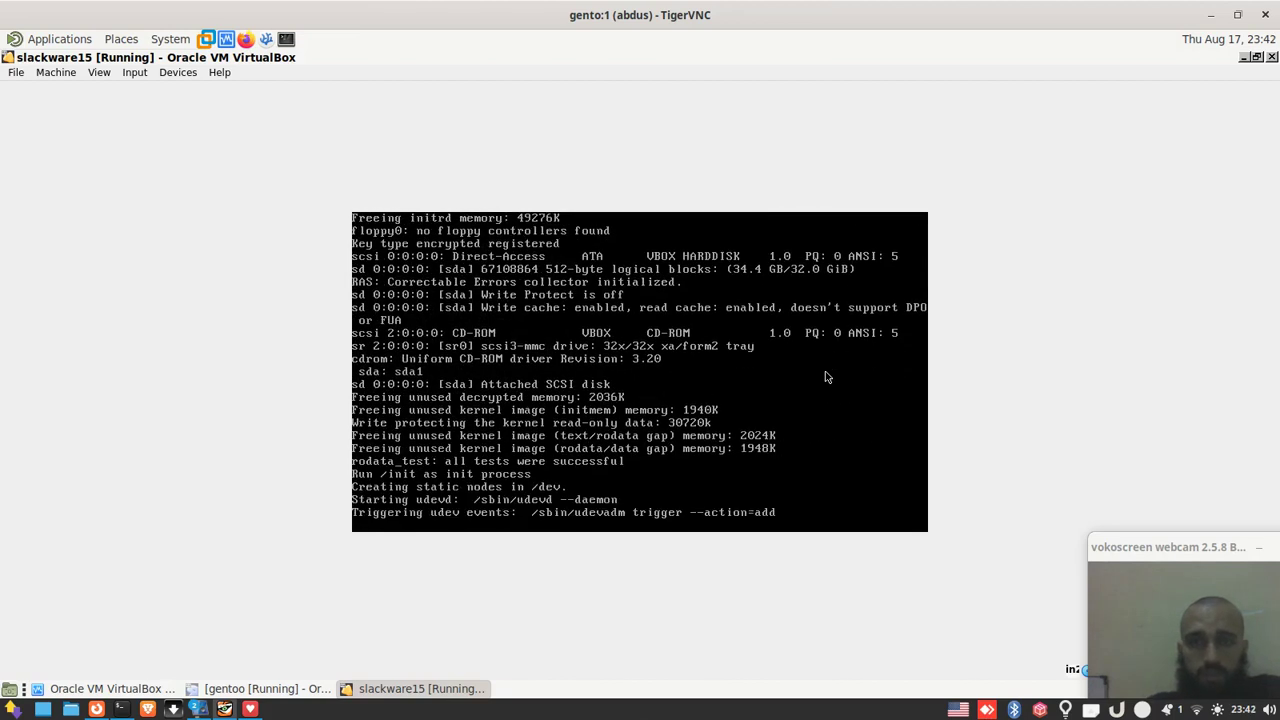
Step: Accept the default keyboard map and log in to the installer as root
key(Return)
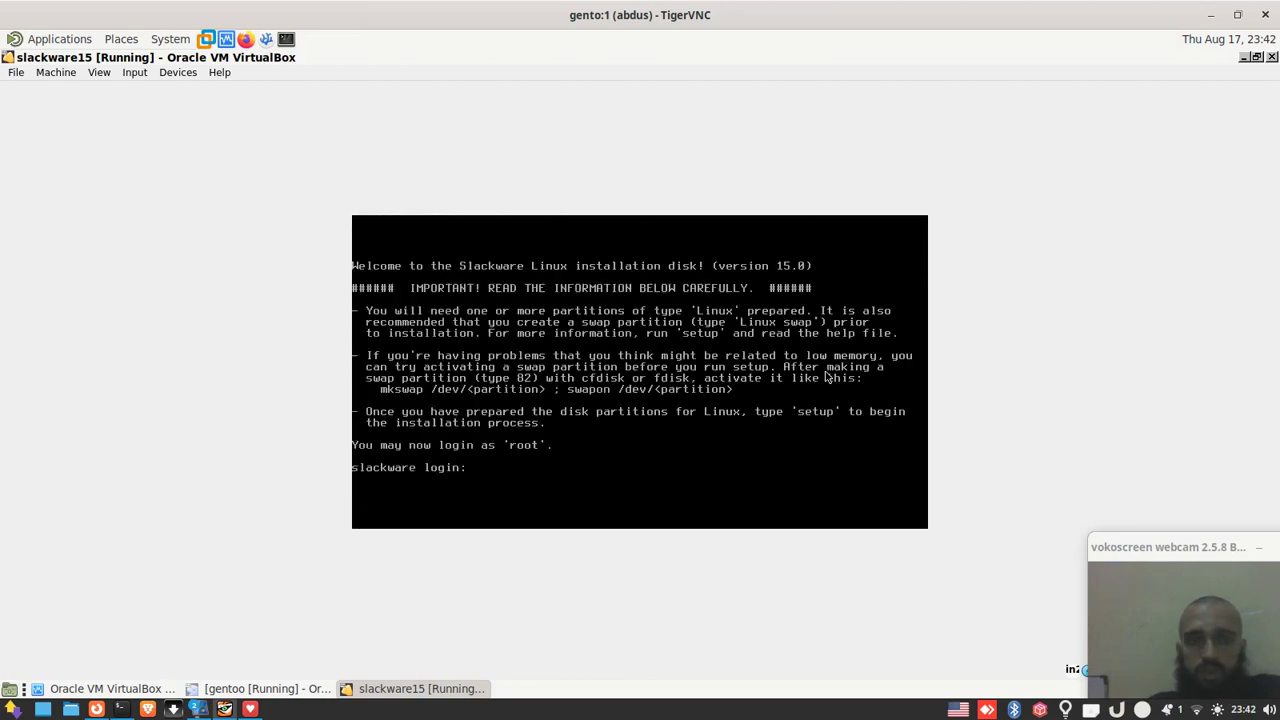
text(root)
key(Return)
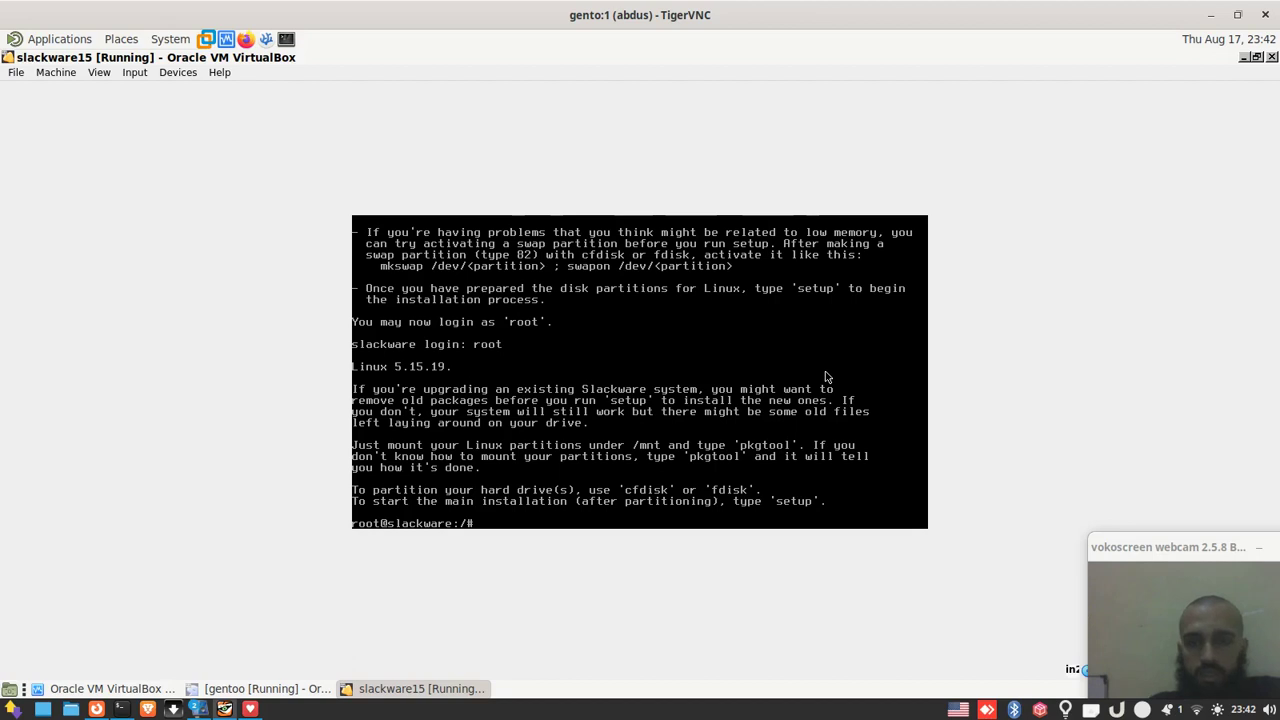
Step: Switch the VM window to Scaled Mode and list block devices with lsblk
text(lsblk)
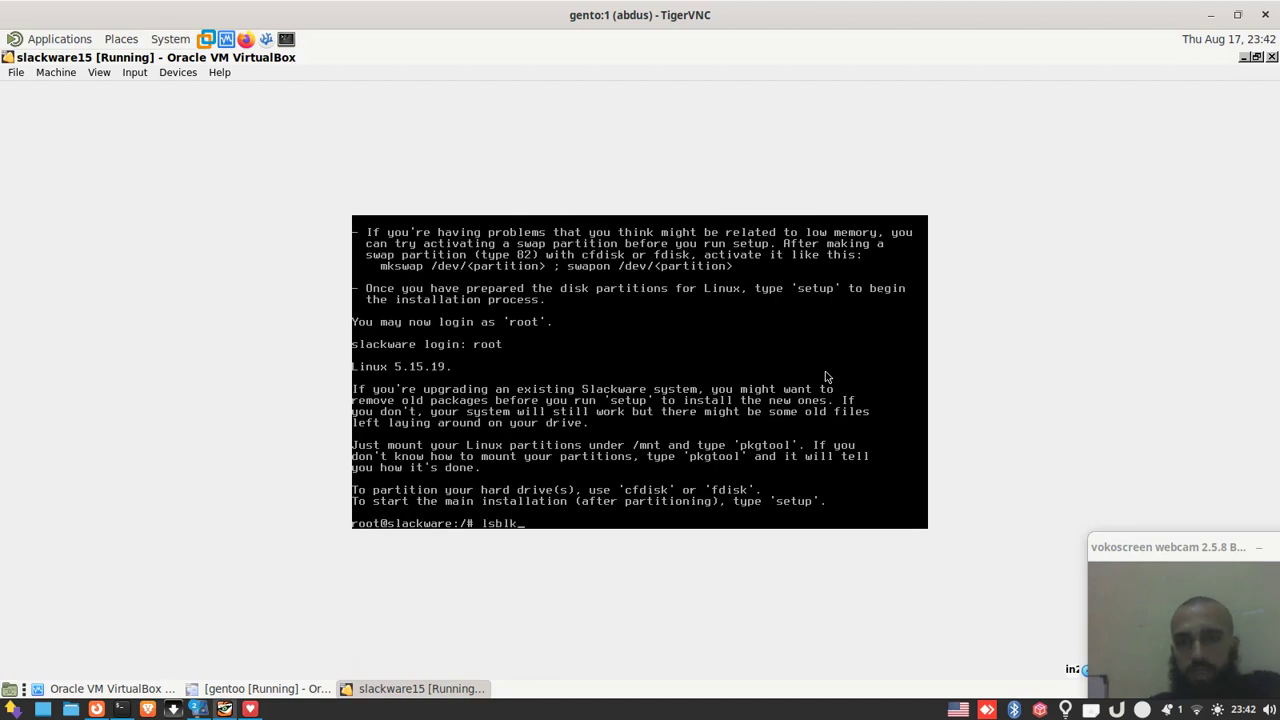
click(103, 73)
click(120, 124)
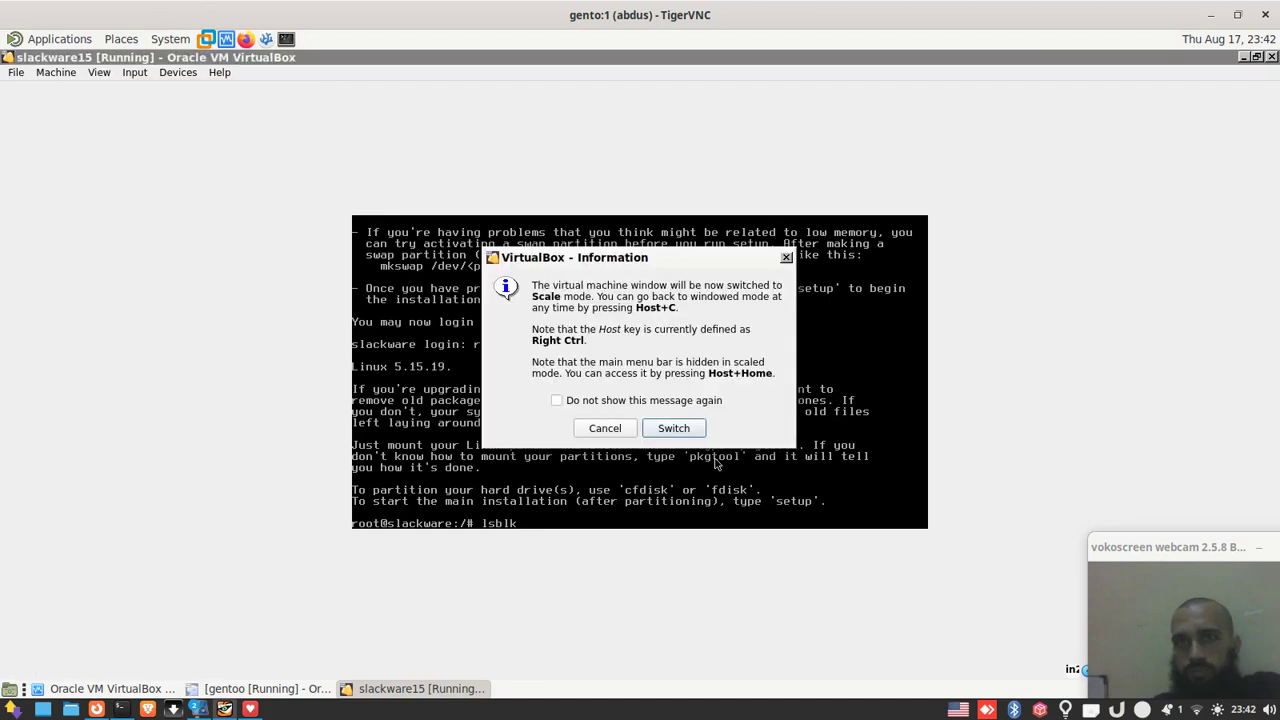
click(665, 427)
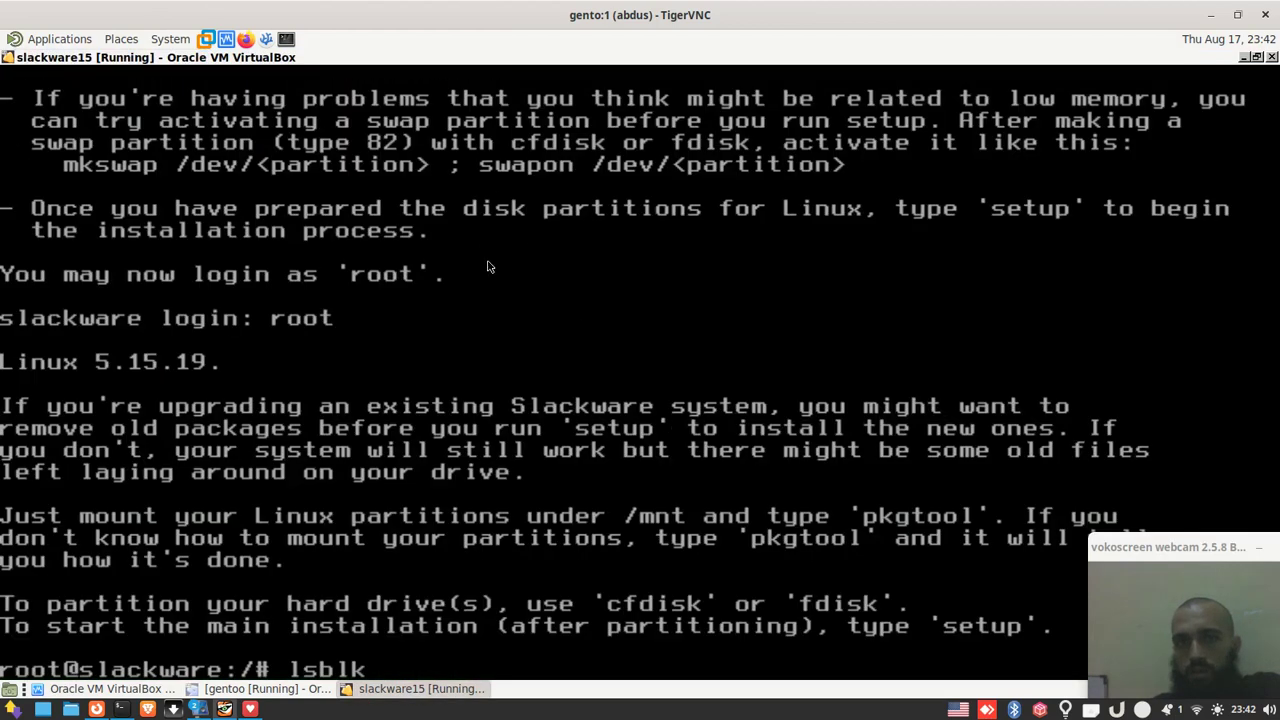
click(518, 332)
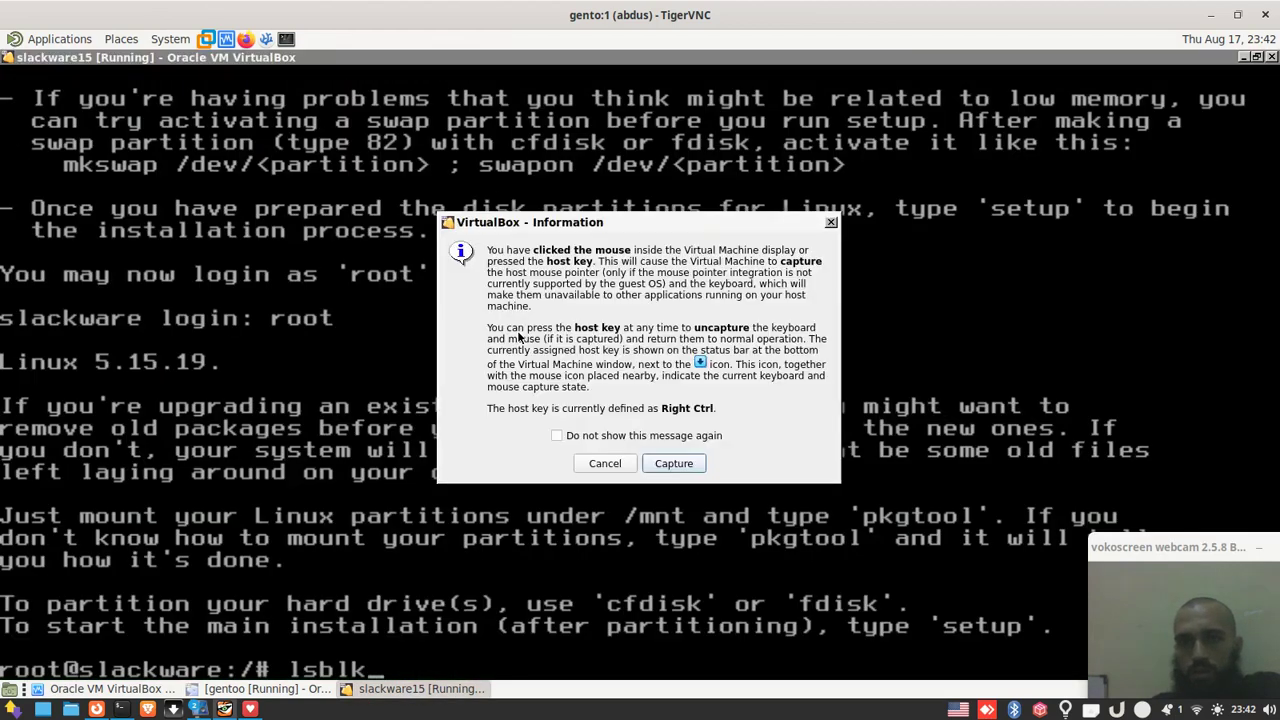
click(603, 468)
key(Return)
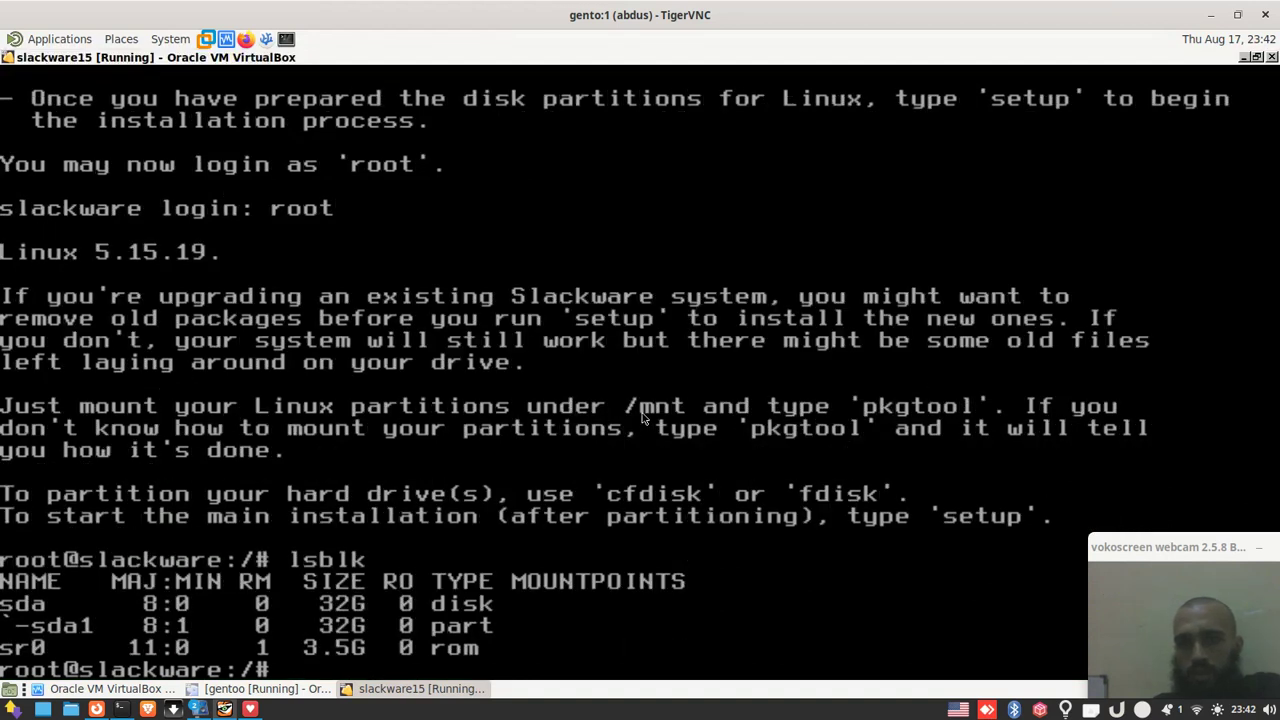
Step: Mount /dev/sda1 on /mnt after failed attempts with /dev/sda and /mmnt
text(mount)
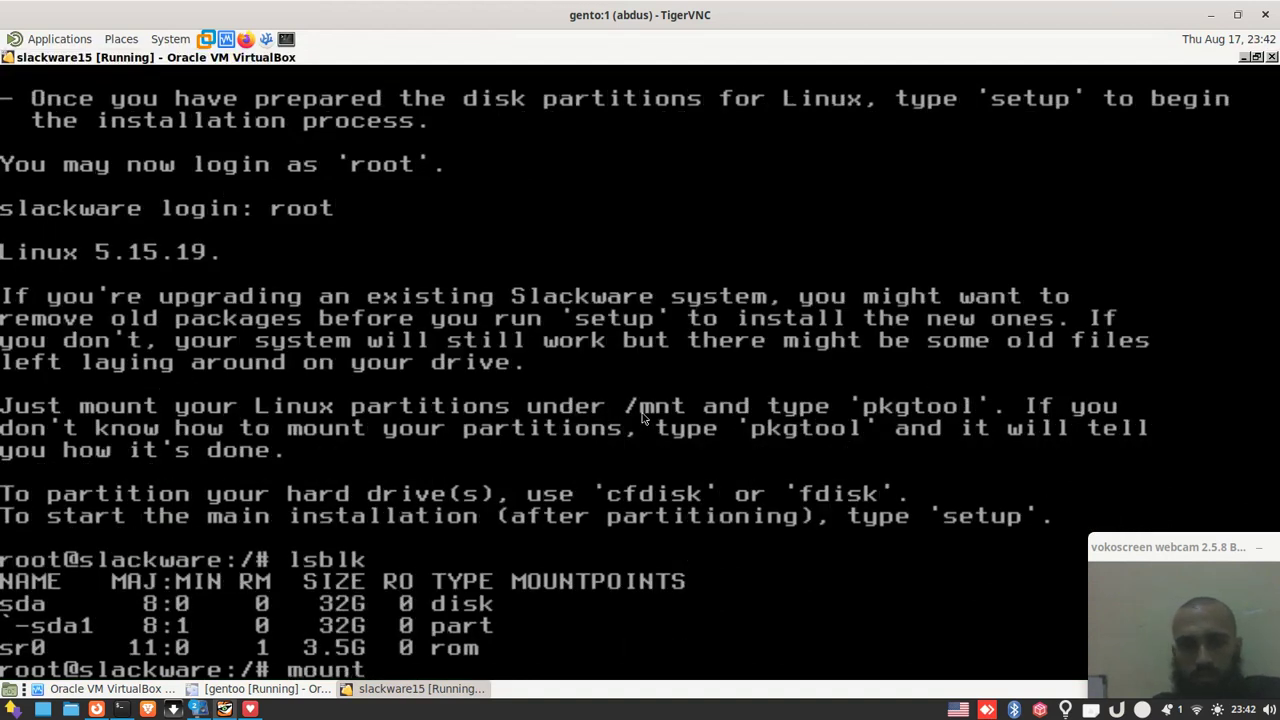
text( /dev/sda)
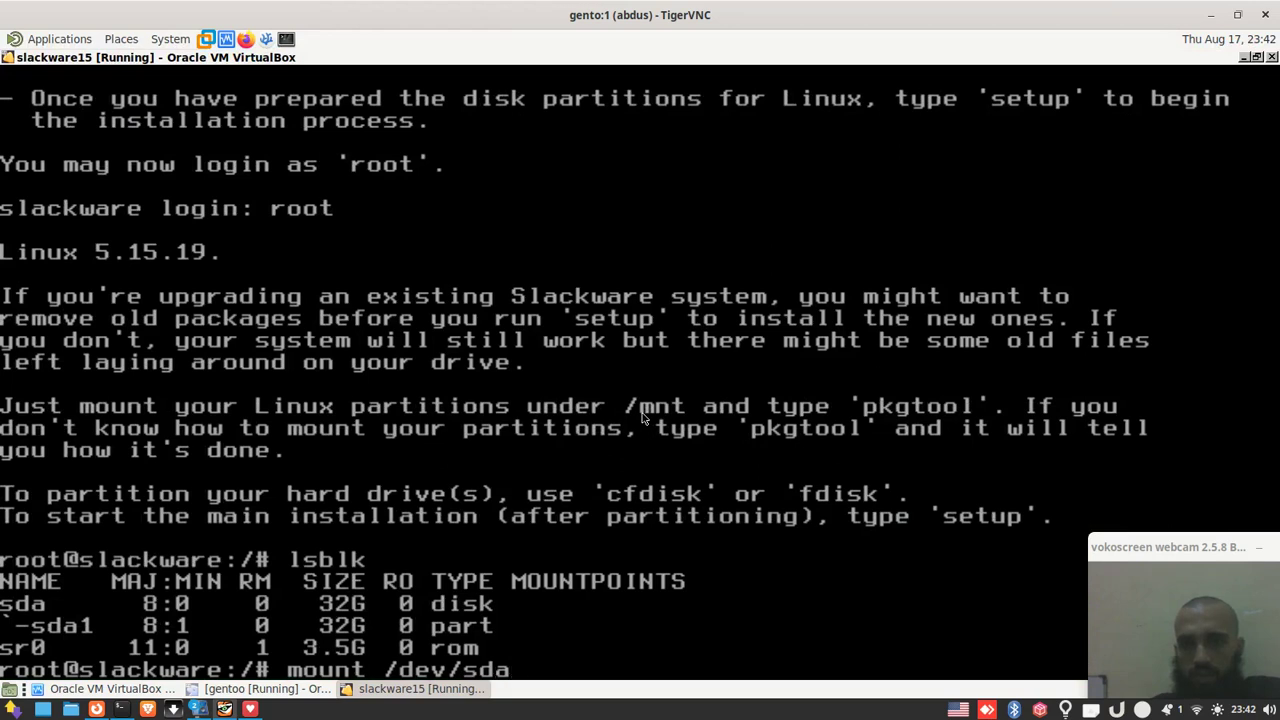
text( /mmnt)
key(Return)
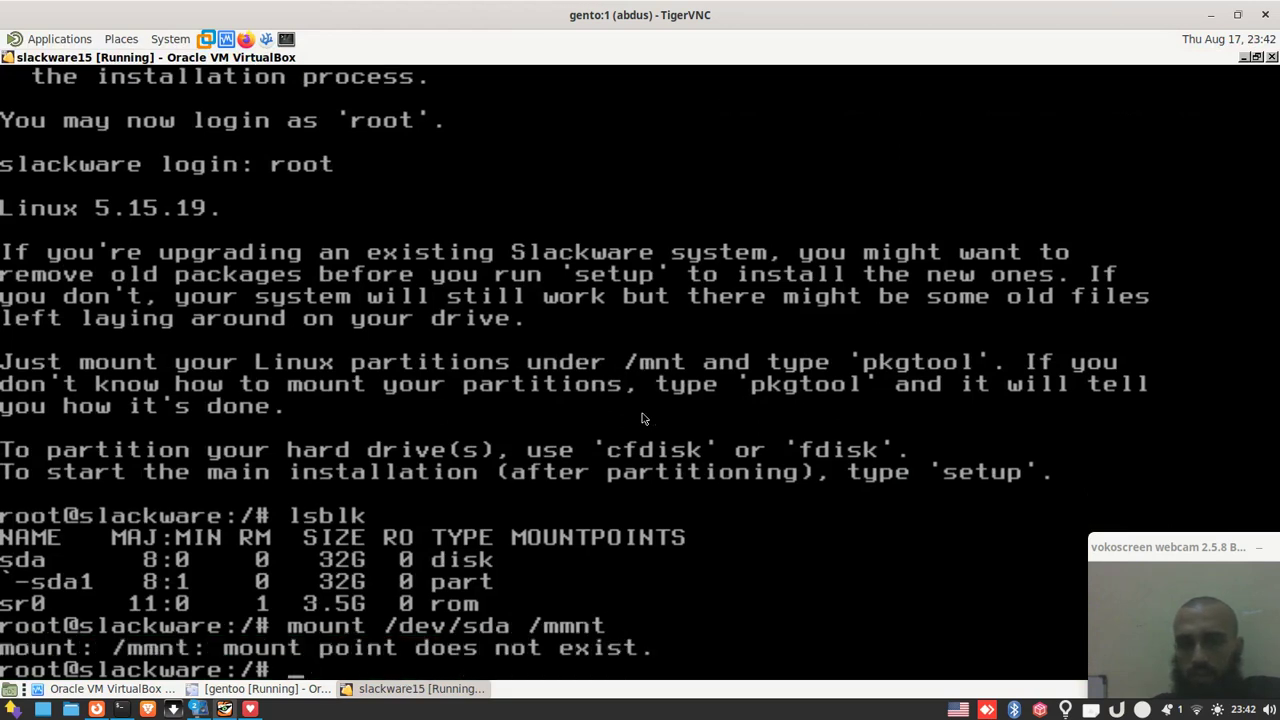
key(Up)
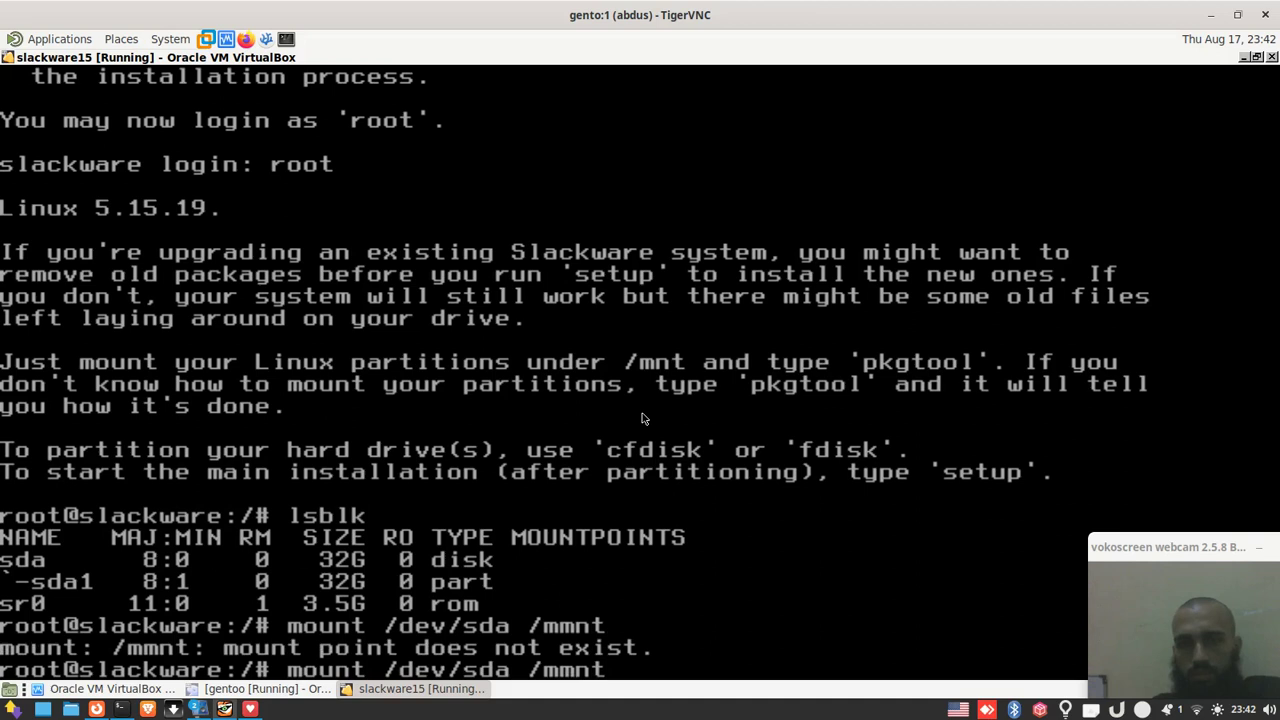
key(Left)
key(Left)
key(BackSpace)
key(Return)
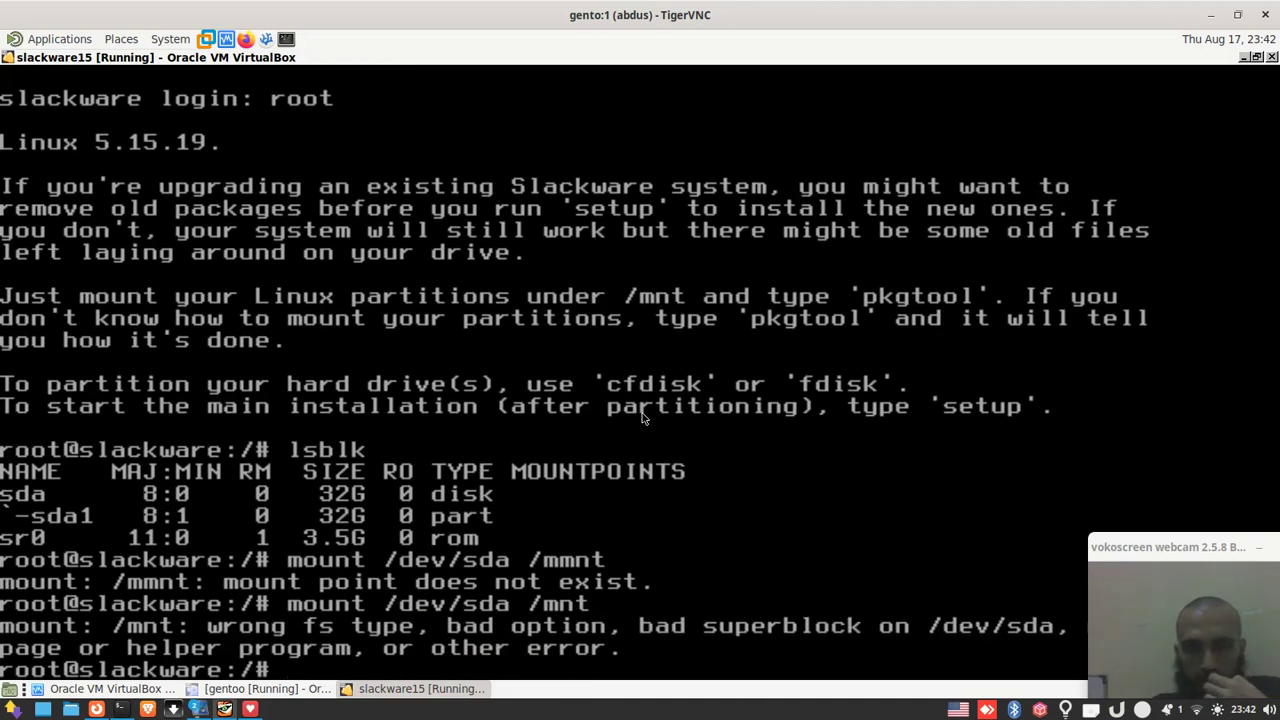
key(Up)
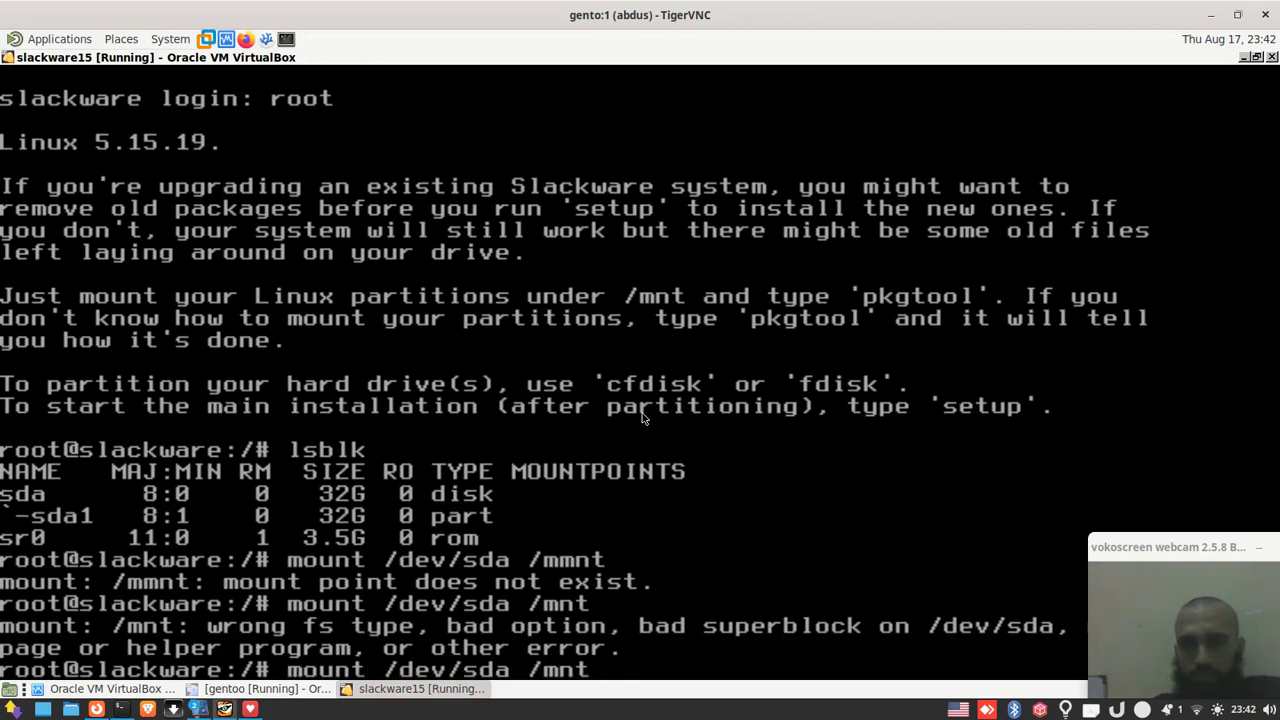
text(1)
key(Return)
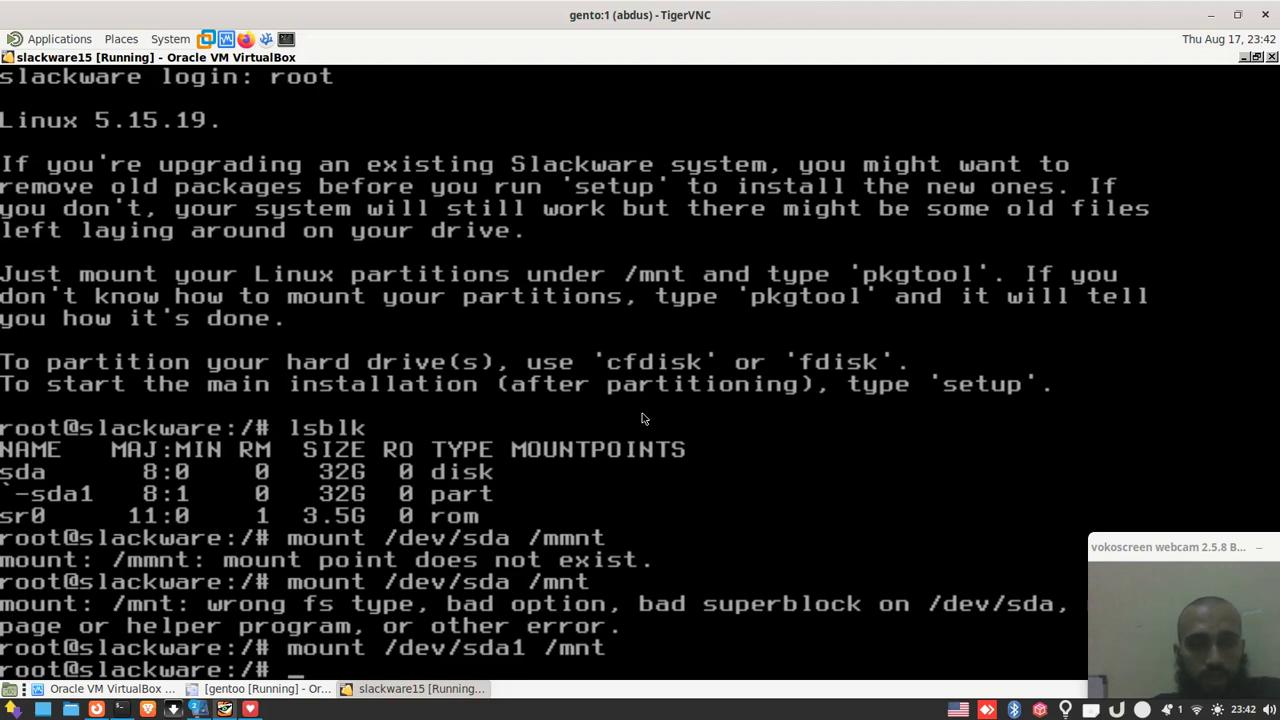
Step: Draft a mount command for /mnt/boot, then clear it unrun
key(Up)
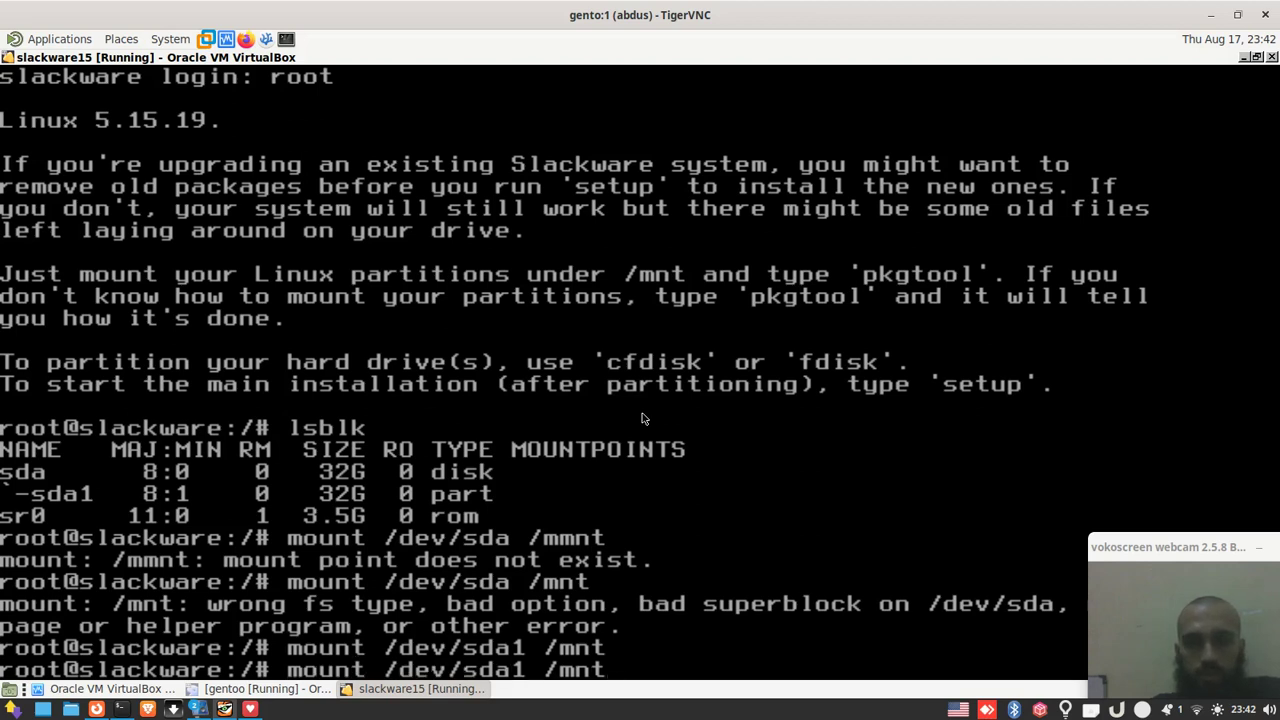
text(/boot)
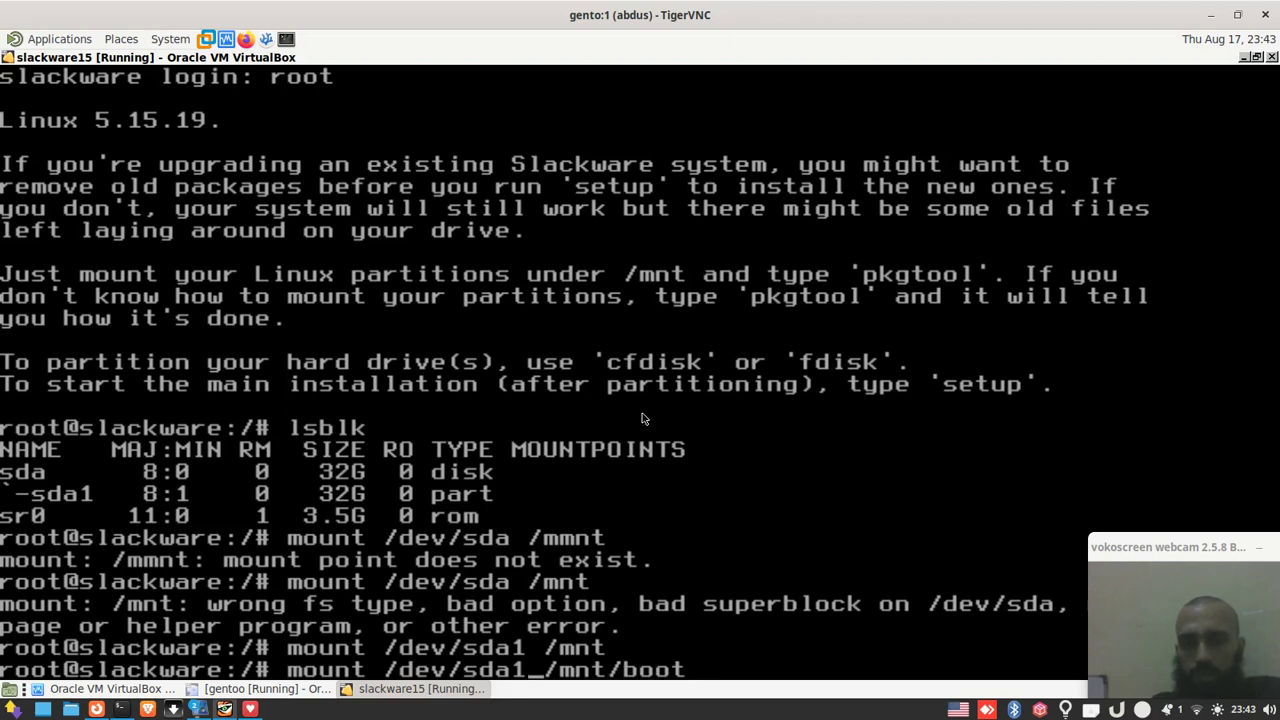
key(BackSpace)
text(X)
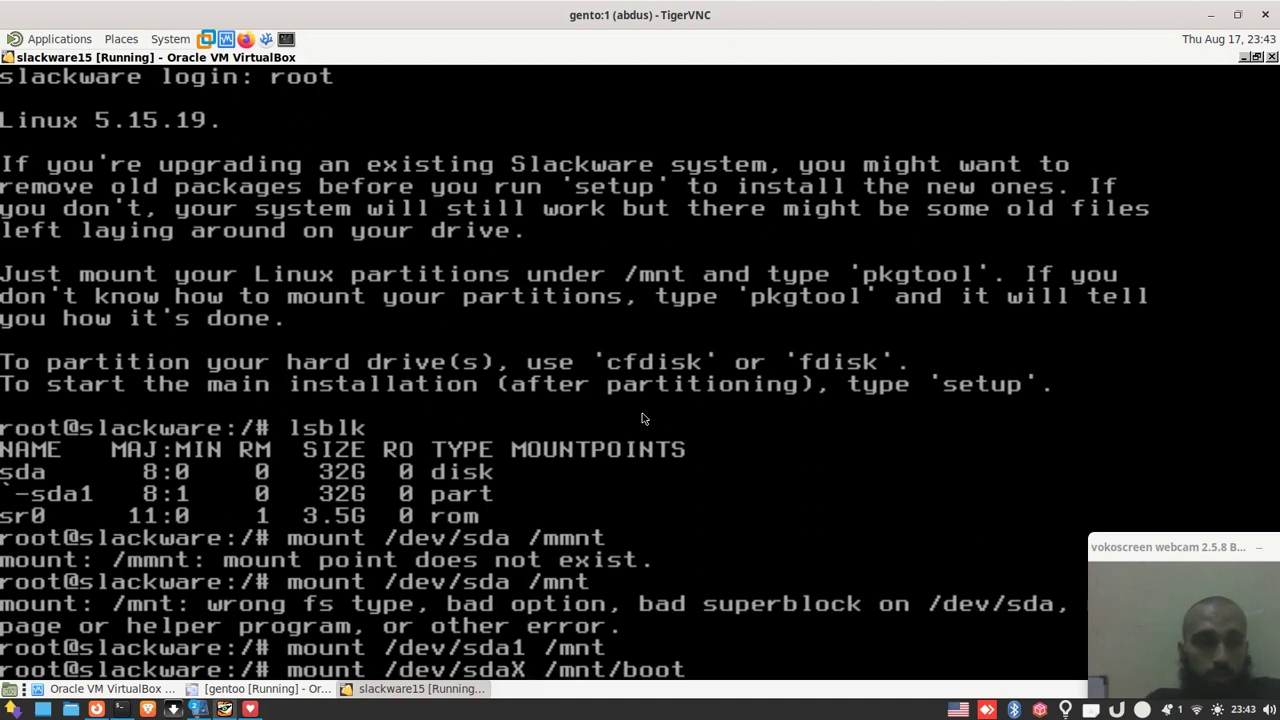
key(End)
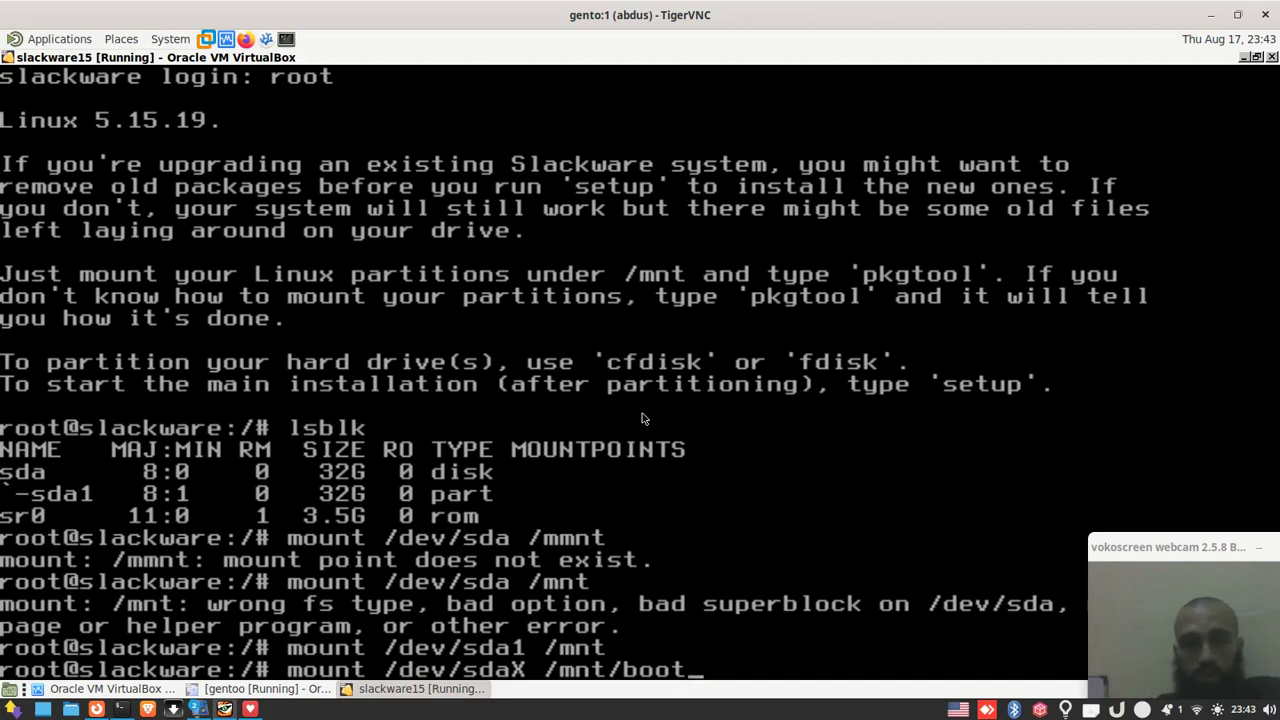
key(BackSpace)
key(BackSpace)
key(BackSpace)
key(BackSpace)
key(BackSpace)
key(BackSpace)
key(BackSpace)
key(BackSpace)
key(BackSpace)
key(BackSpace)
key(BackSpace)
key(BackSpace)
key(BackSpace)
key(BackSpace)
key(BackSpace)
key(BackSpace)
key(BackSpace)
key(BackSpace)
key(BackSpace)
key(BackSpace)
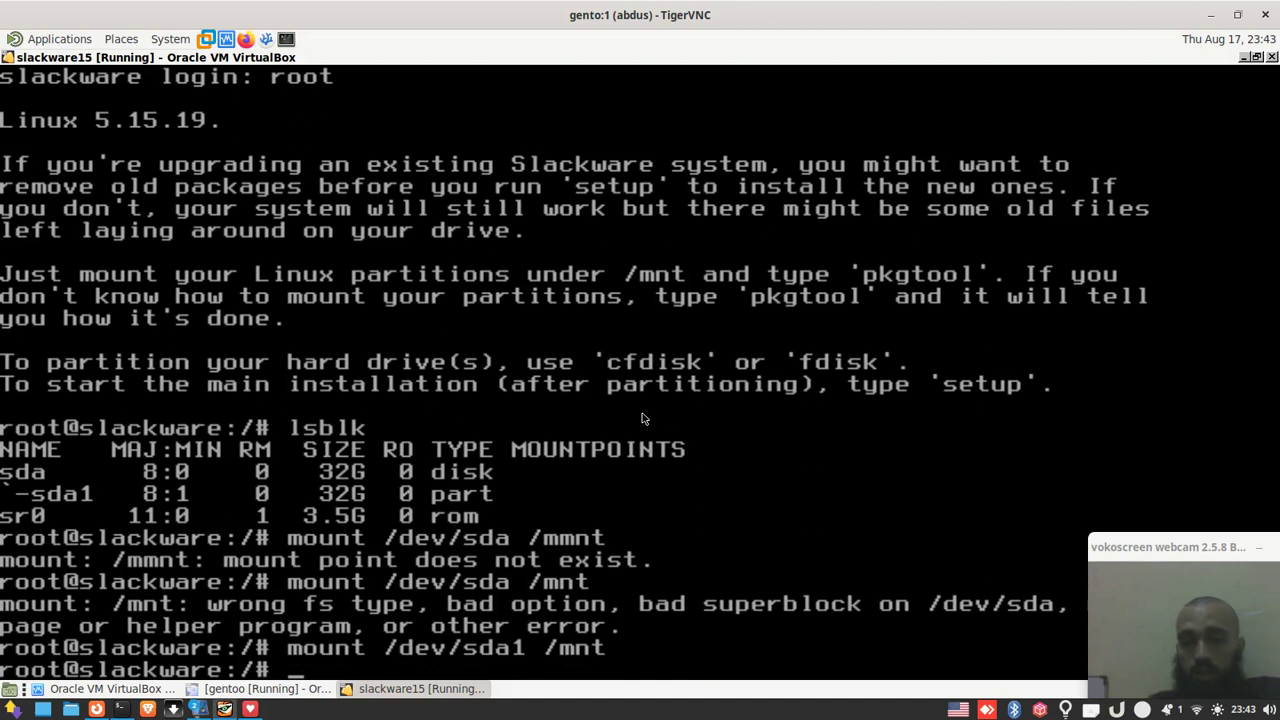
Step: Run grub-install --modules=part_gpt /dev/sda, which fails over missing i386-pc modinfo.sh
text(grub)
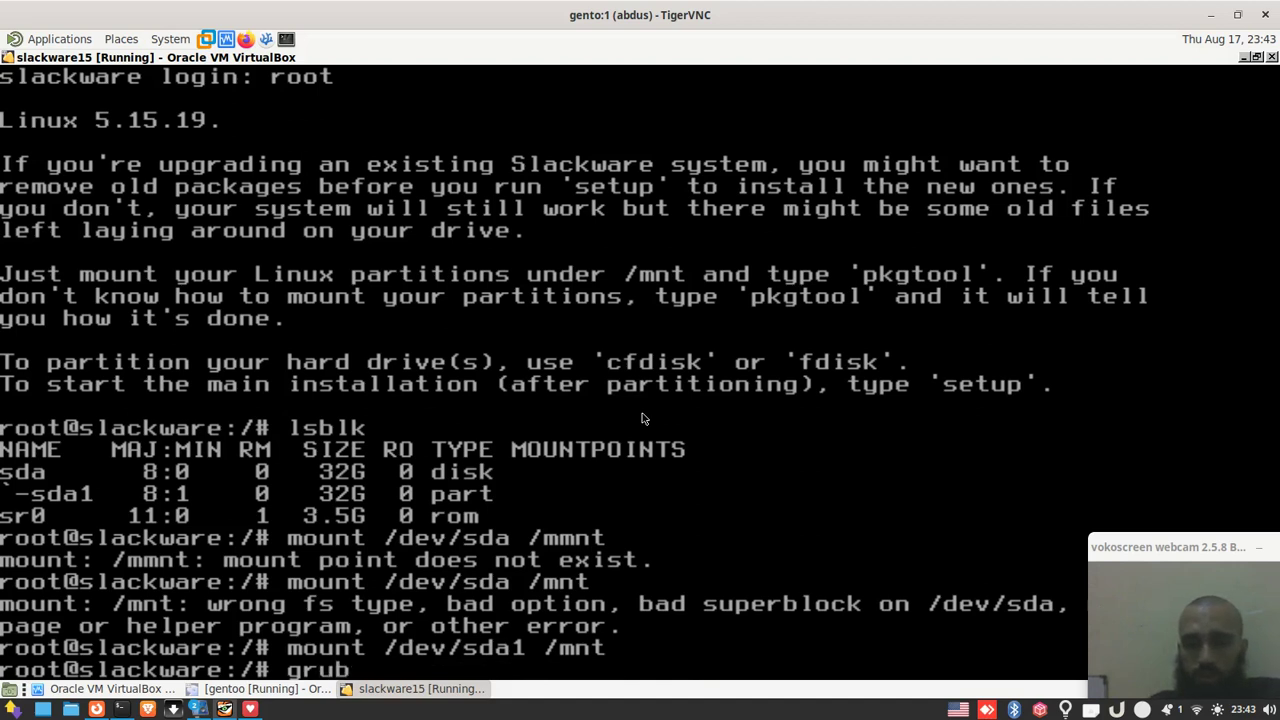
text(-install)
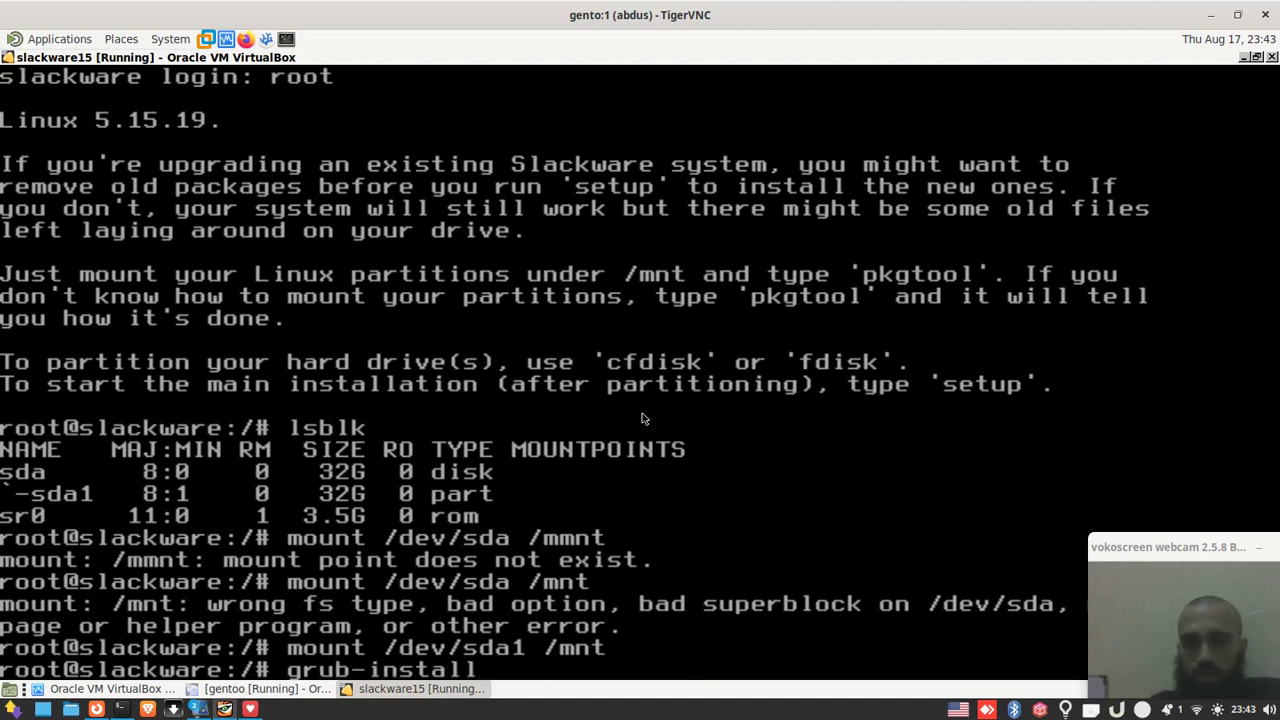
text( --module)
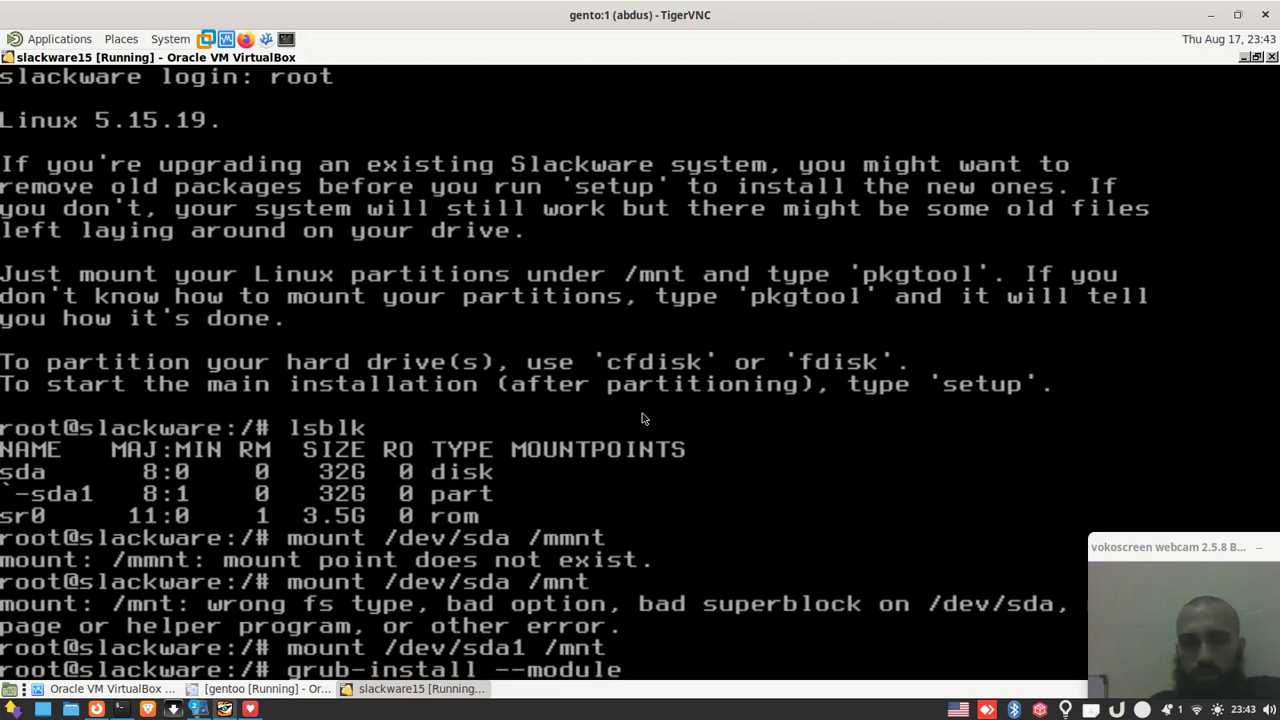
text(s=part_gpt /dev/sda)
key(Return)
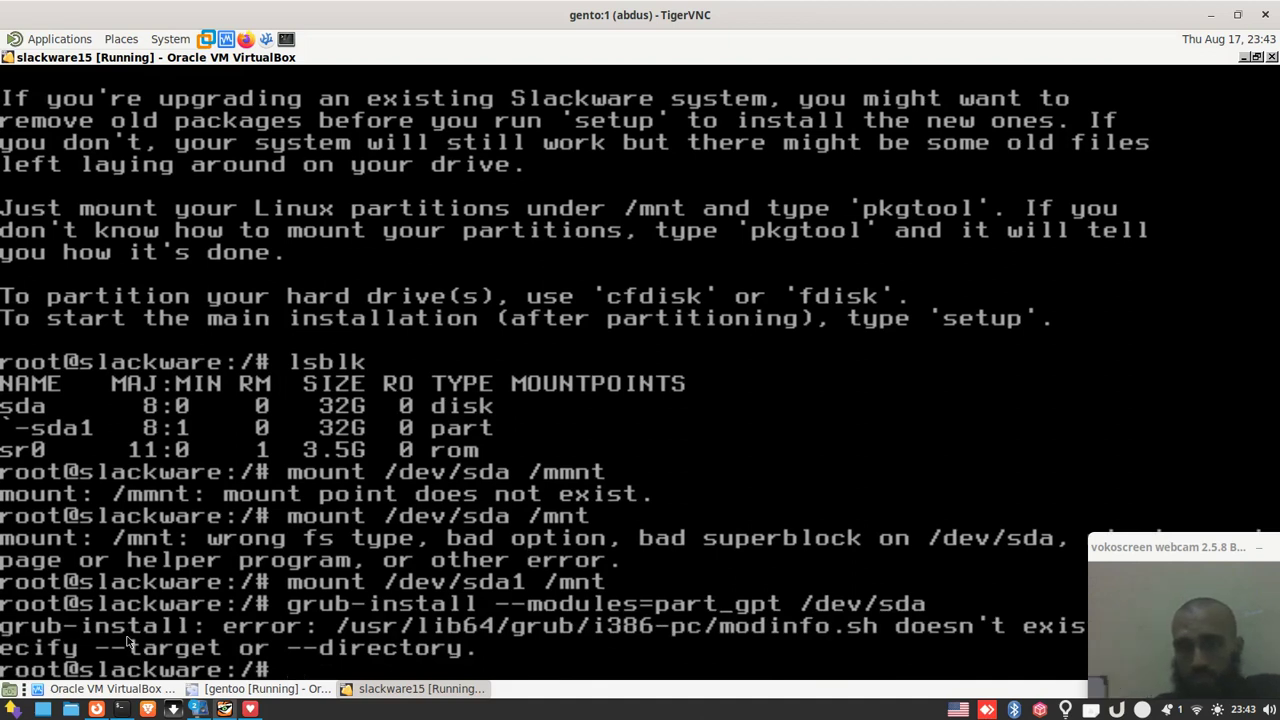
Step: Review the Grub 2 commands in the Slackware GPT howto, ending on the VM terminal
click(110, 711)
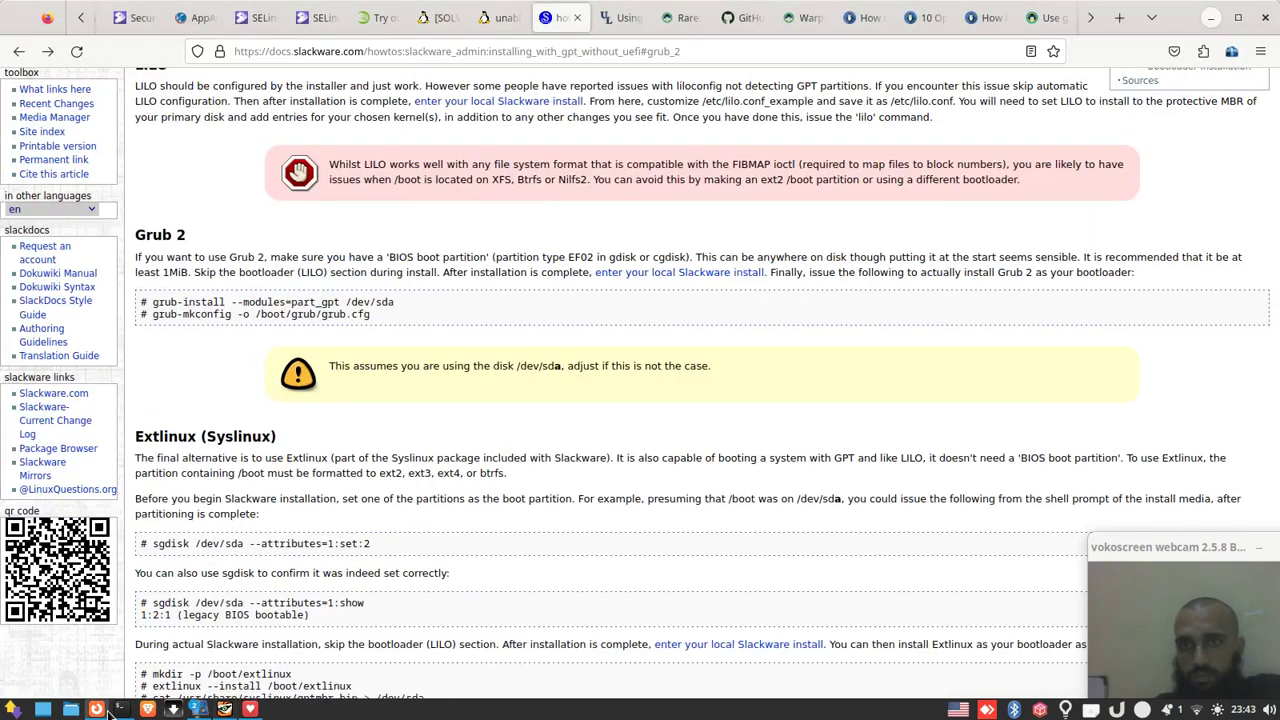
click(108, 712)
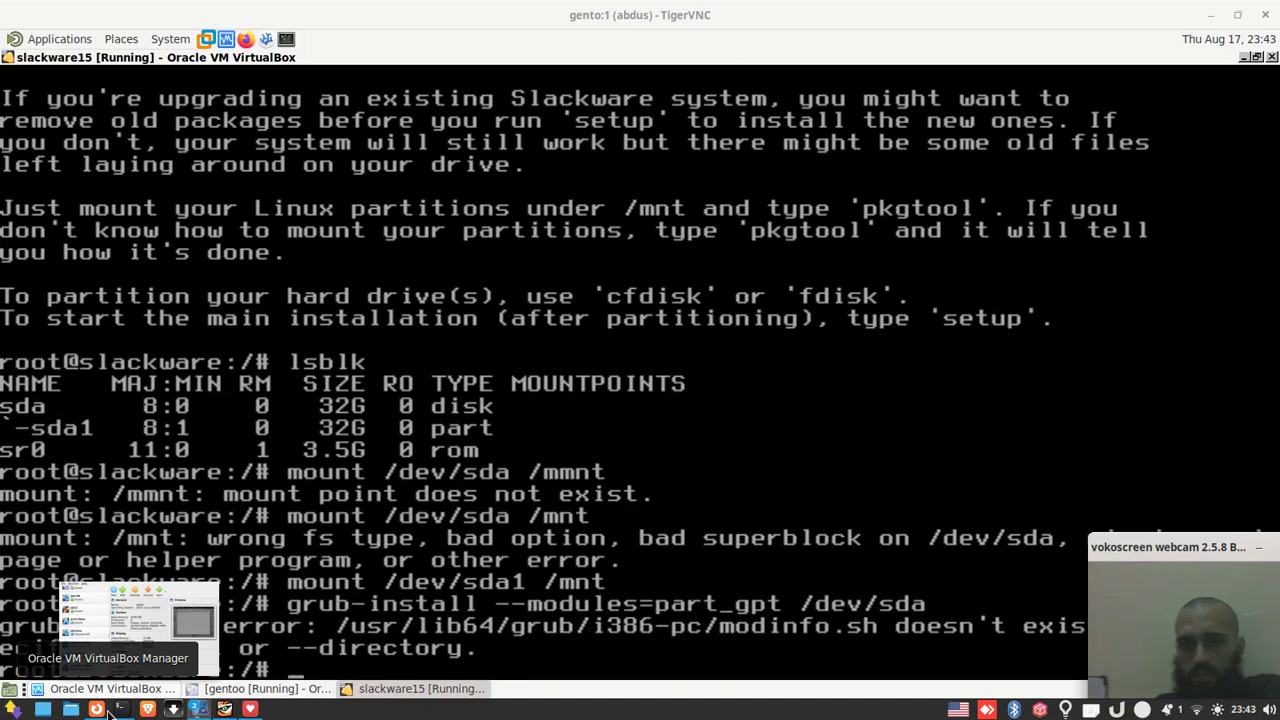
click(110, 711)
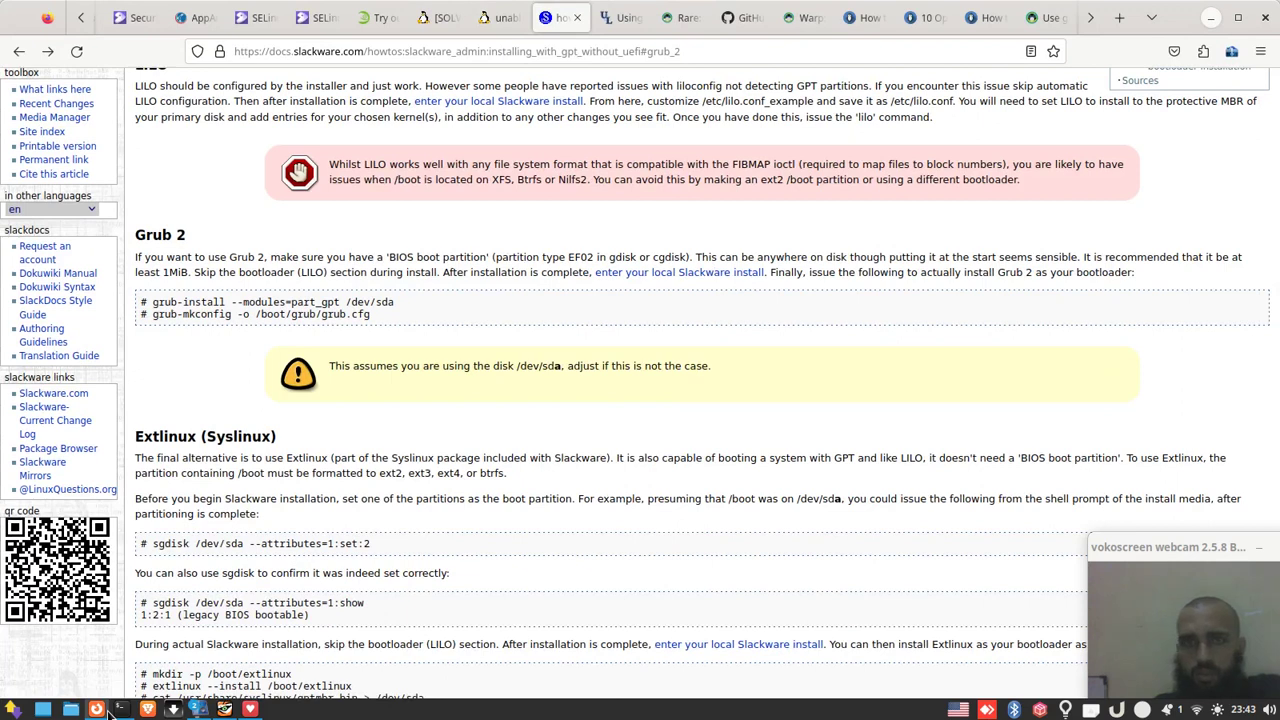
click(110, 711)
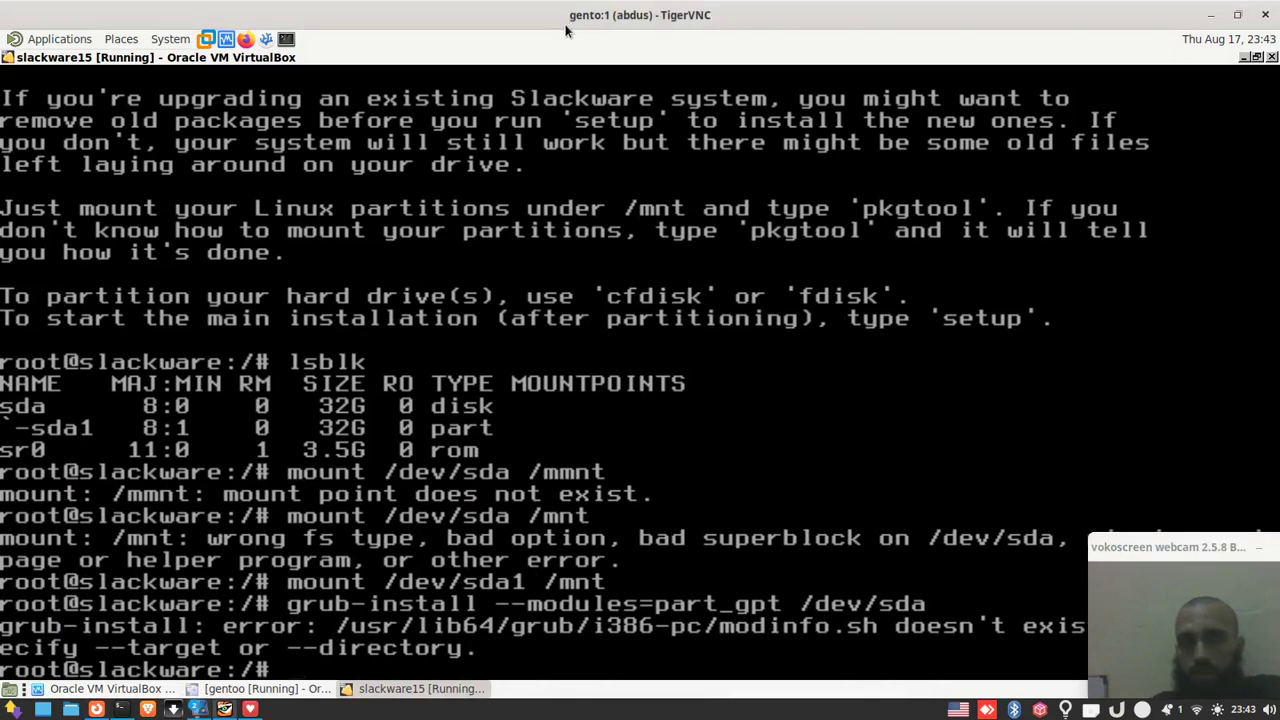
Step: Edit the recalled command into grub-mkconfig -o /boot/grub/grub.cfg and run it; it fails
key(Up)
key(Left)
key(Left)
key(Left)
key(Left)
key(Left)
key(Left)
key(Left)
key(Left)
key(Left)
key(Left)
key(Left)
key(Left)
key(Left)
key(Left)
key(Left)
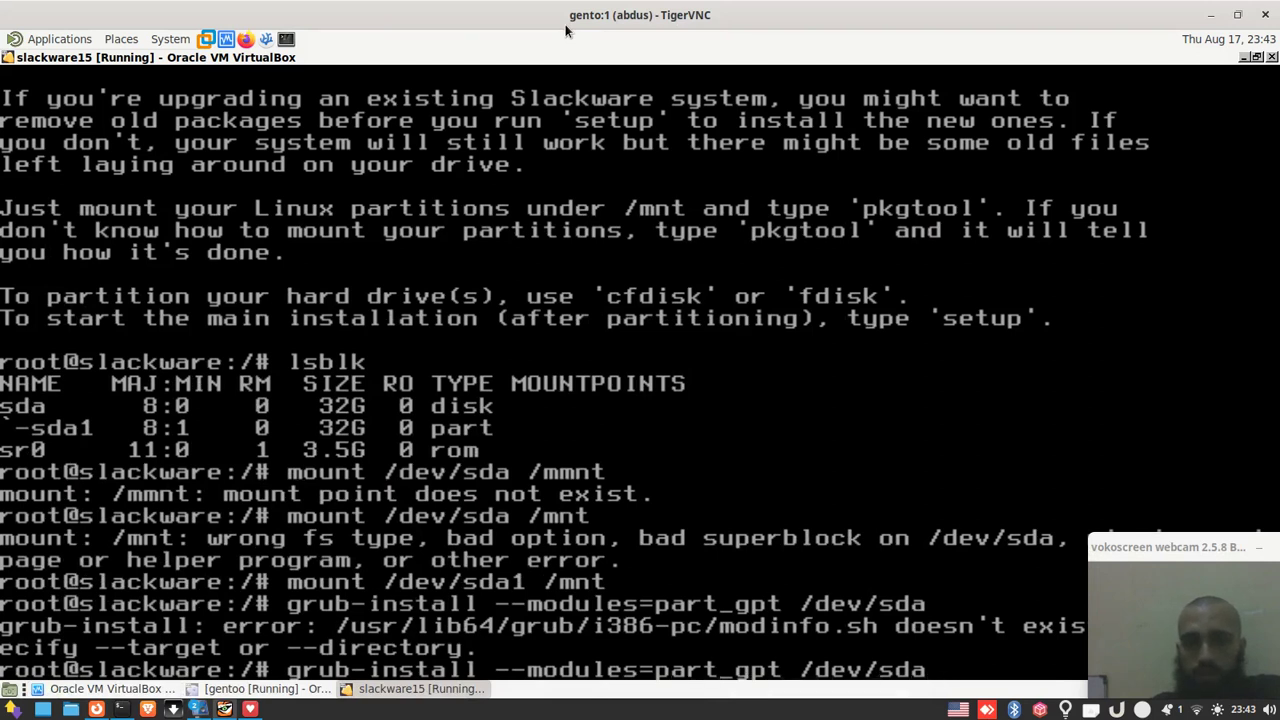
key(BackSpace)
key(BackSpace)
key(BackSpace)
key(BackSpace)
key(BackSpace)
key(BackSpace)
key(BackSpace)
key(BackSpace)
key(BackSpace)
key(BackSpace)
key(BackSpace)
key(BackSpace)
key(BackSpace)
key(BackSpace)
key(BackSpace)
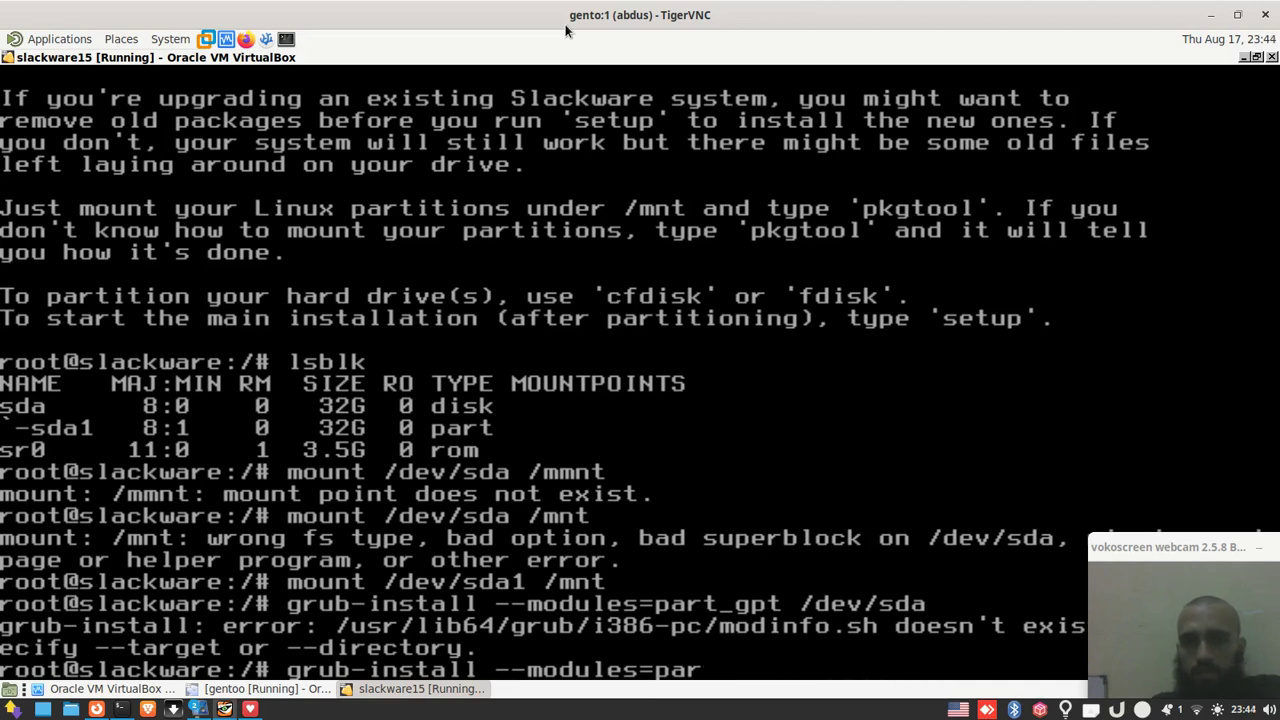
key(BackSpace)
key(BackSpace)
key(BackSpace)
key(BackSpace)
key(BackSpace)
key(BackSpace)
key(BackSpace)
key(BackSpace)
key(BackSpace)
key(BackSpace)
key(BackSpace)
key(BackSpace)
key(BackSpace)
key(BackSpace)
key(BackSpace)
key(BackSpace)
key(BackSpace)
key(BackSpace)
key(BackSpace)
key(BackSpace)
text(mkconfig -o /boot/grub/grub.cfg)
key(Return)
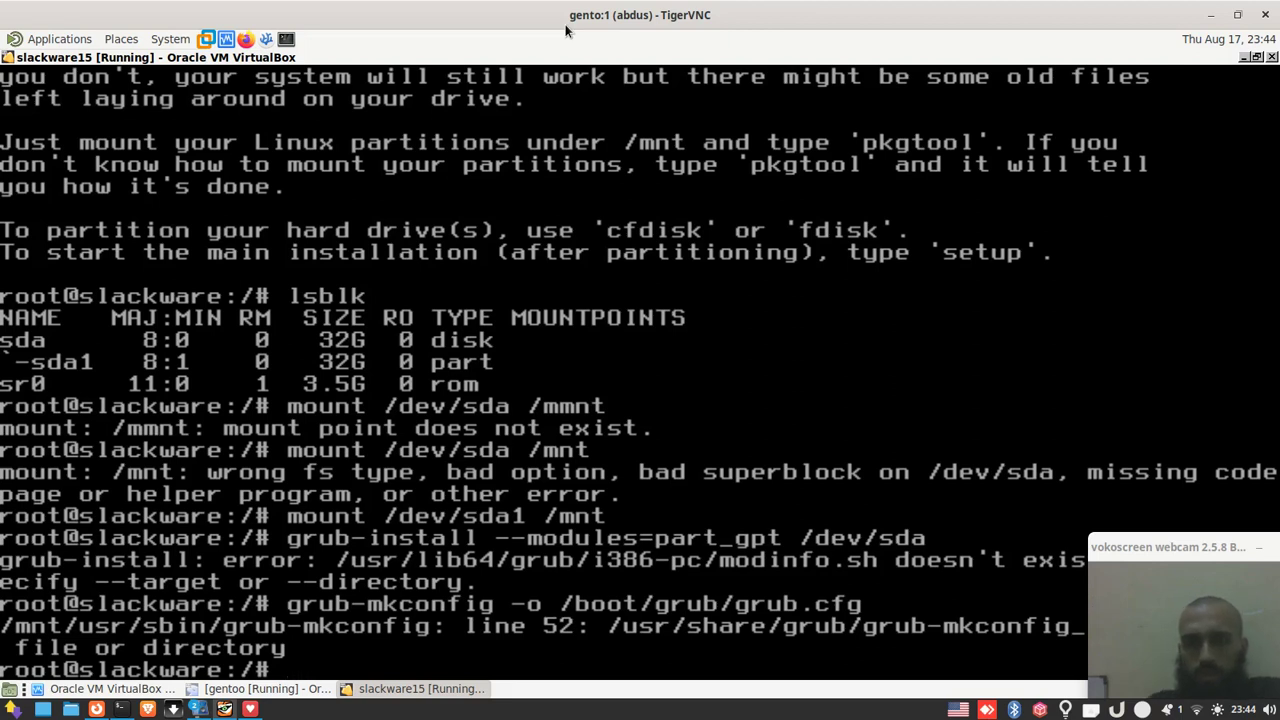
Step: Clear the terminal screen with clear
text(ls)
key(BackSpace)
key(BackSpace)
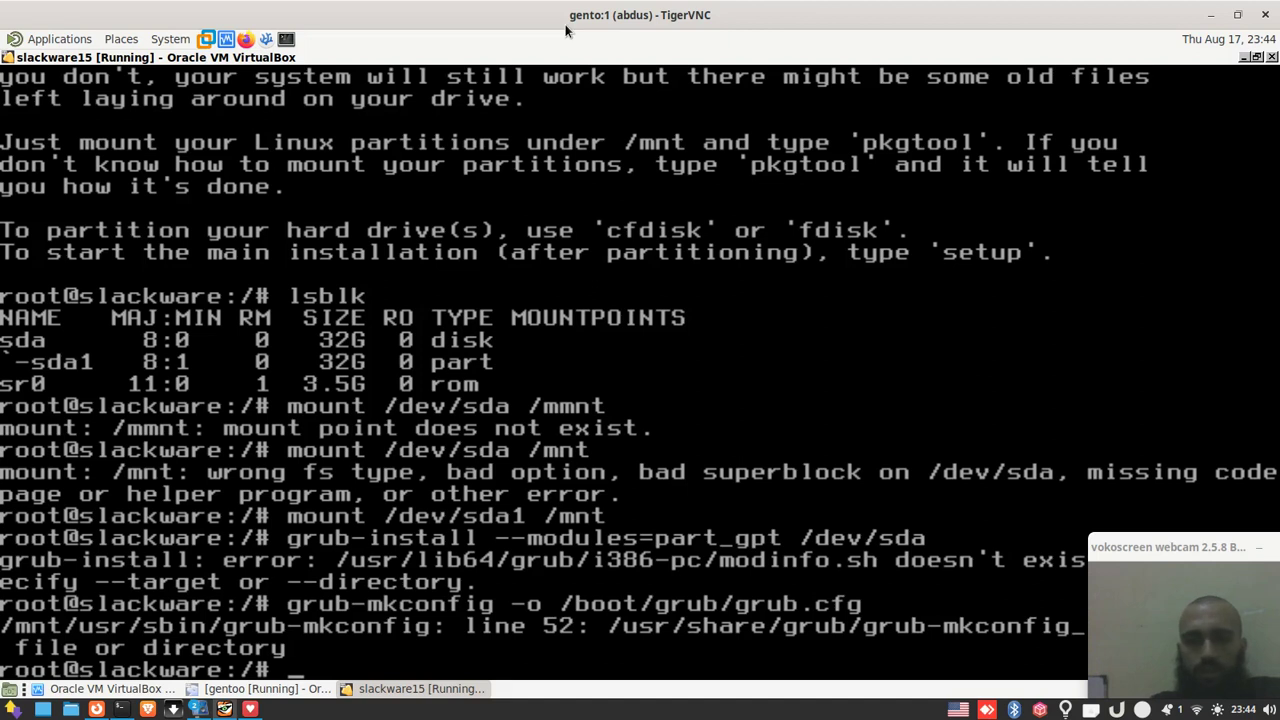
text(clear)
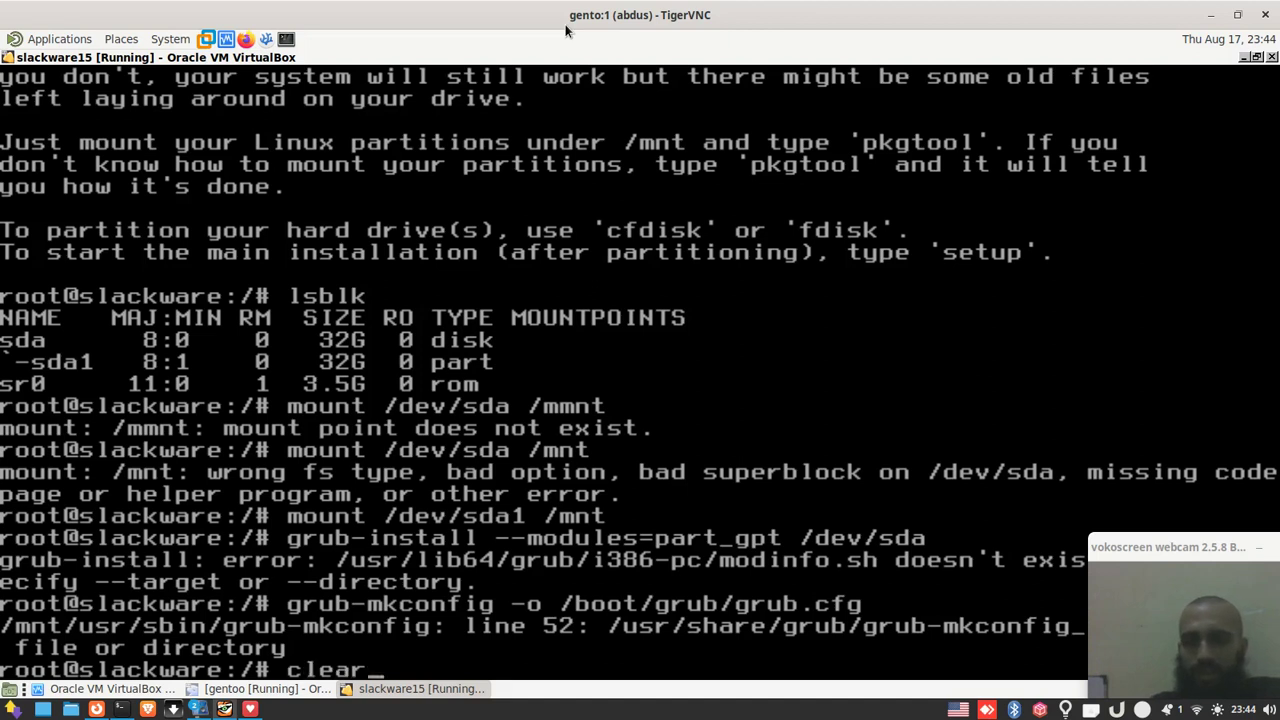
key(Return)
Step: Confirm sda1 is mounted with lsblk and chroot into /mnt
key(Up)
key(Up)
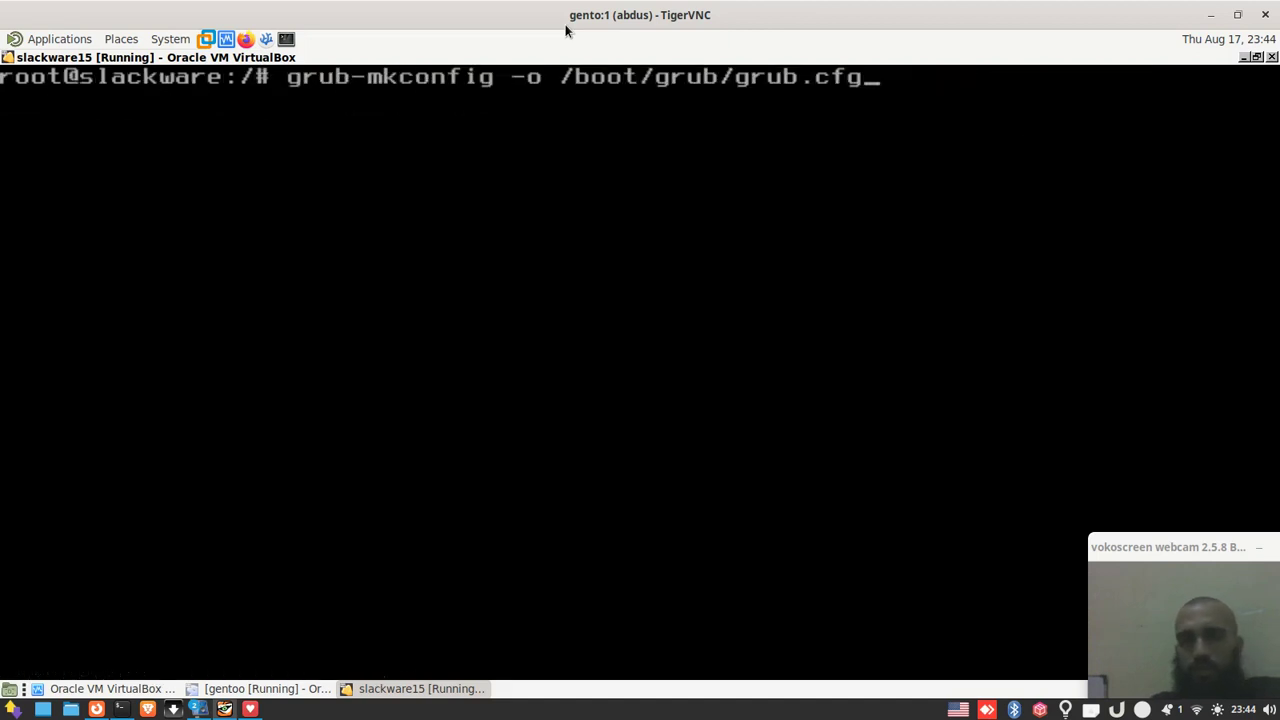
key(Down)
key(Down)
text(lsblk)
key(Return)
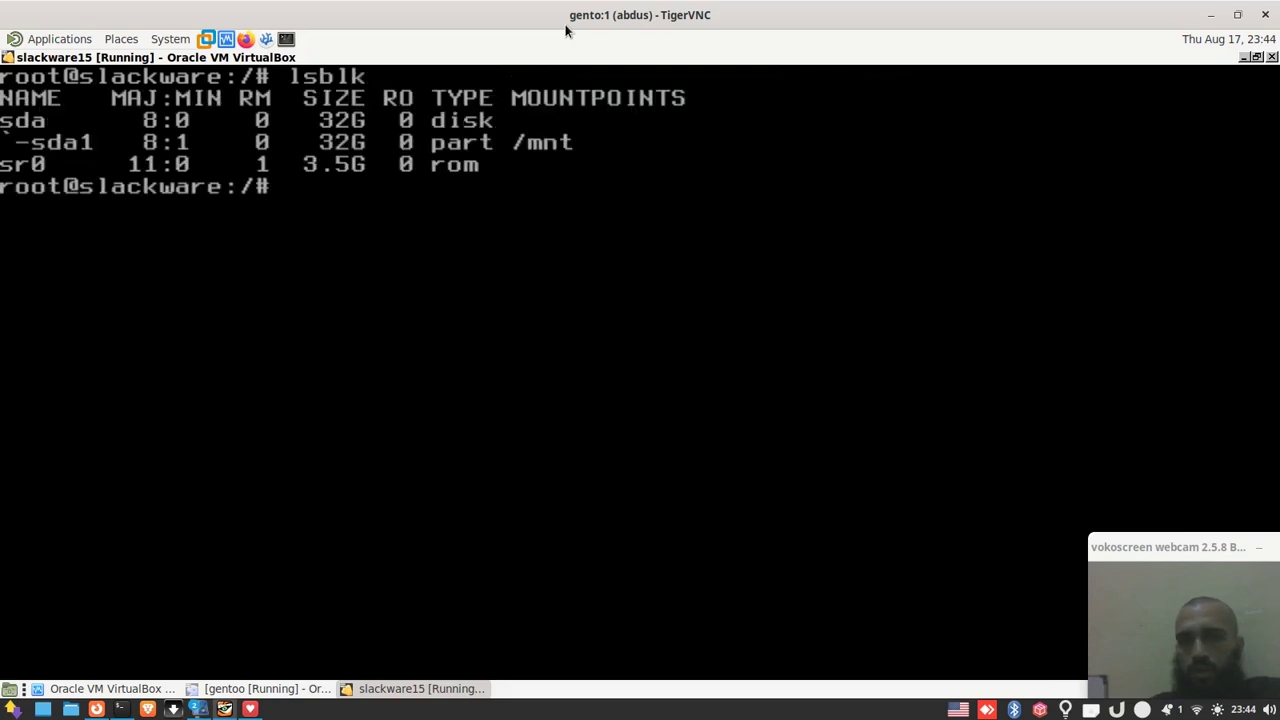
text(c)
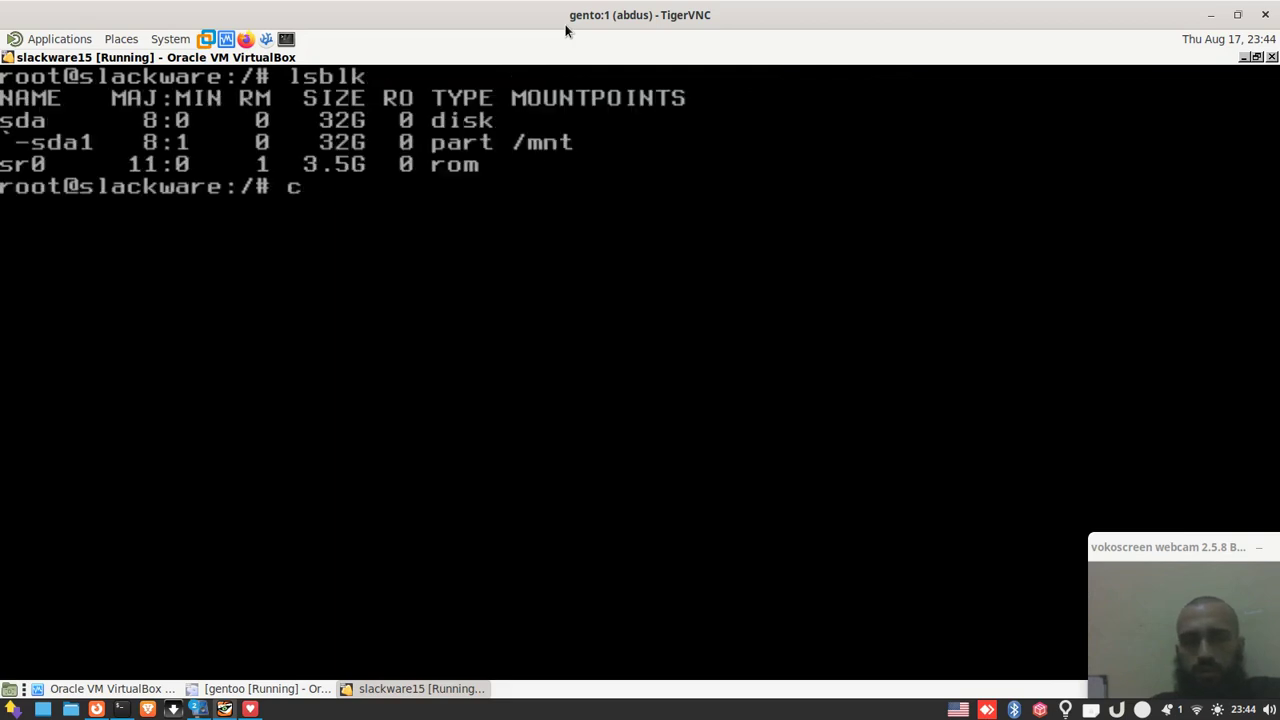
text(hroot /mnt)
key(Return)
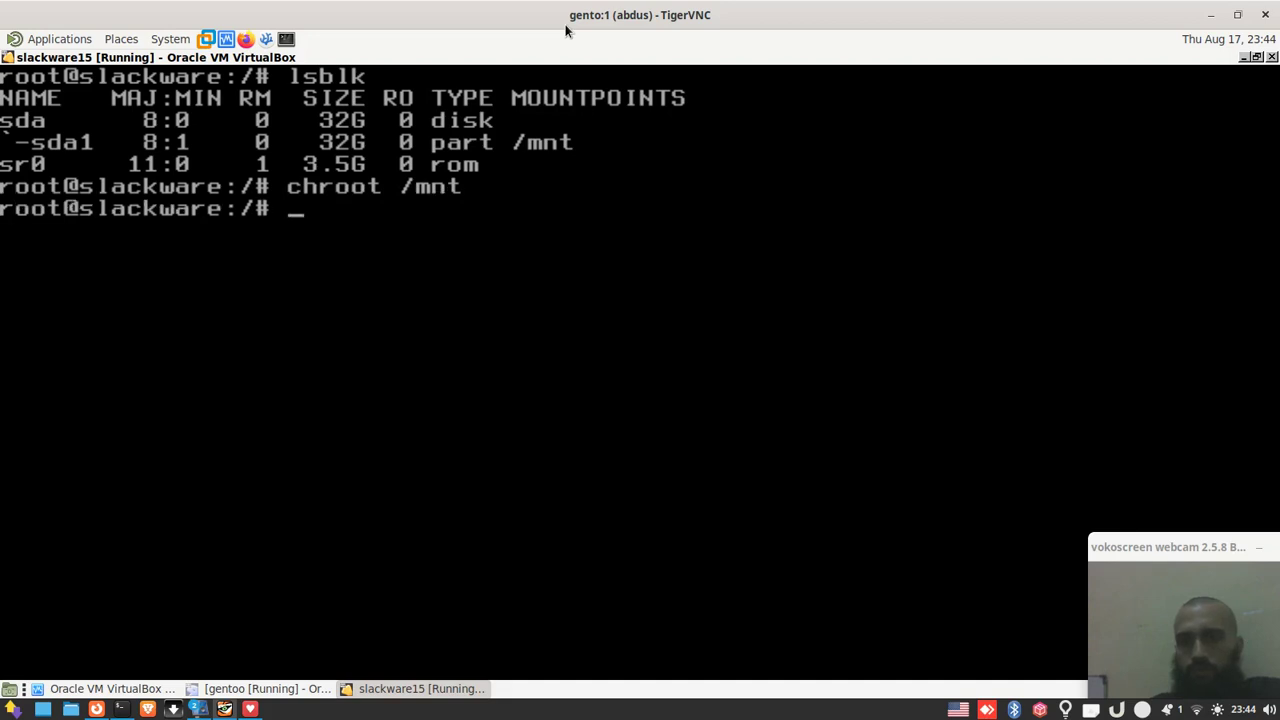
Step: Rerun grub-install --modules=part_gpt /dev/sda inside the chroot
key(Up)
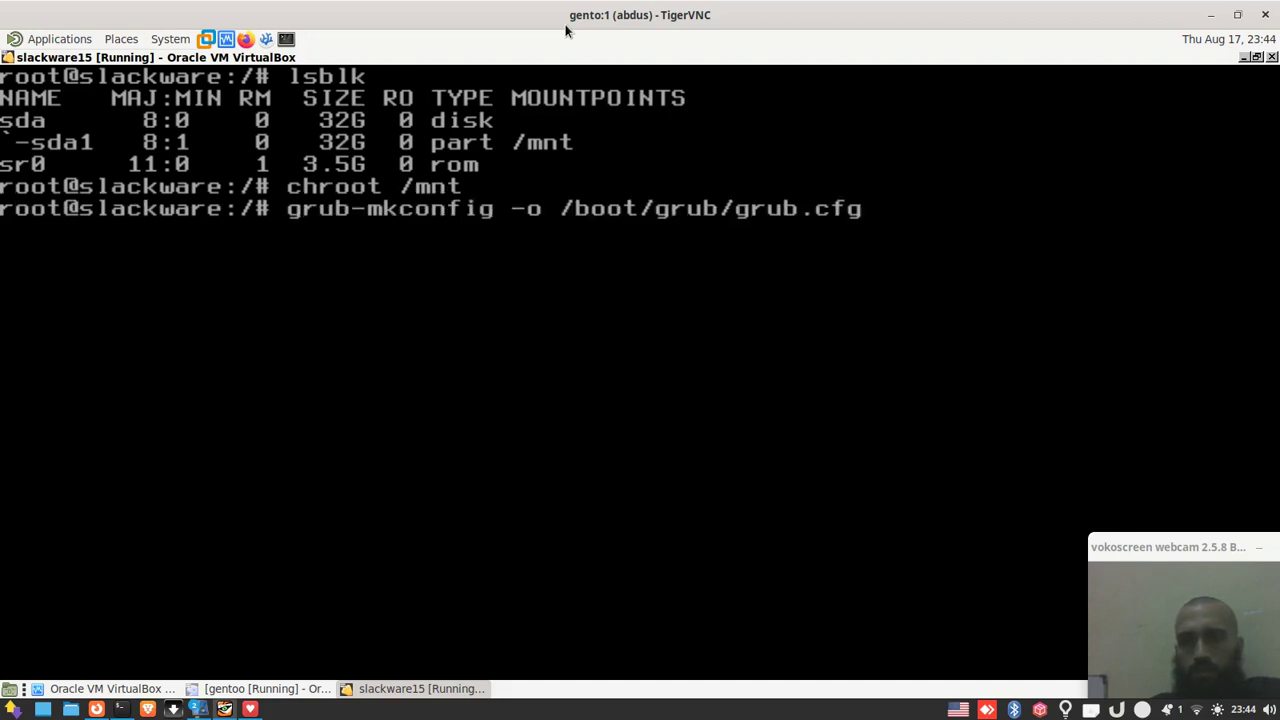
key(Up)
key(Return)
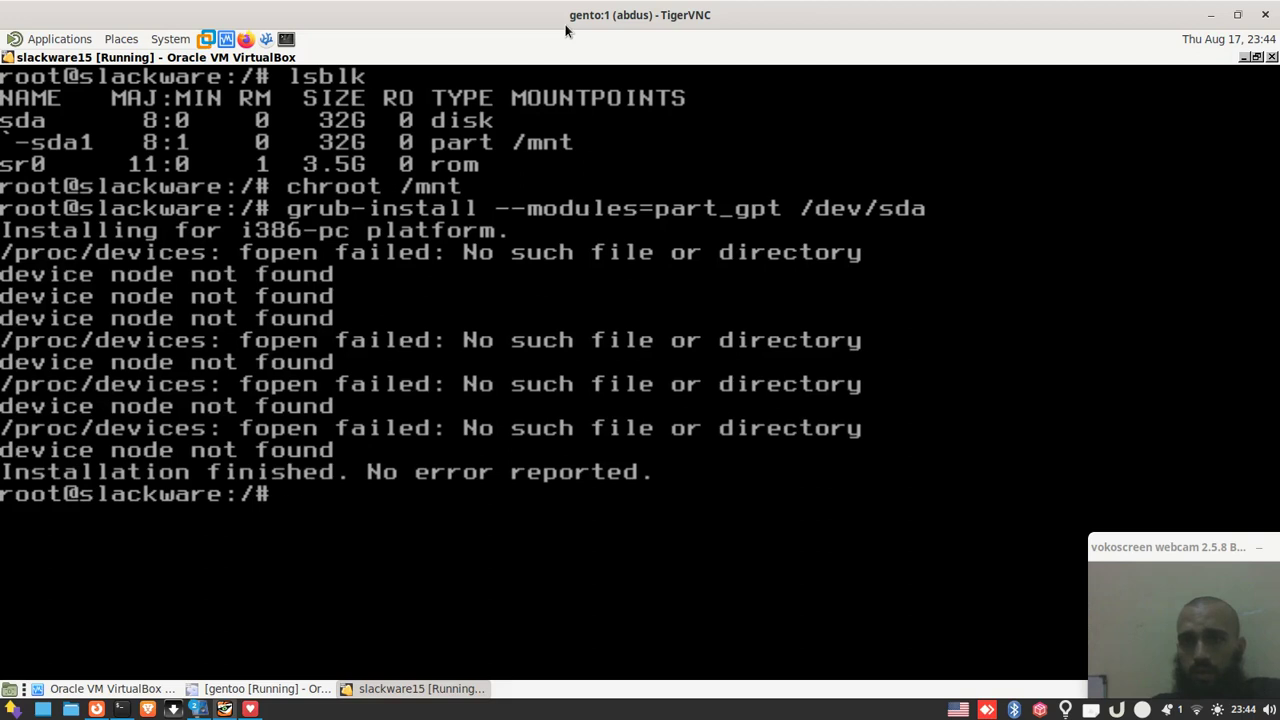
Step: Regenerate /boot/grub/grub.cfg with grub-mkconfig, then leave the chroot and reboot the VM
key(Up)
key(Up)
key(Up)
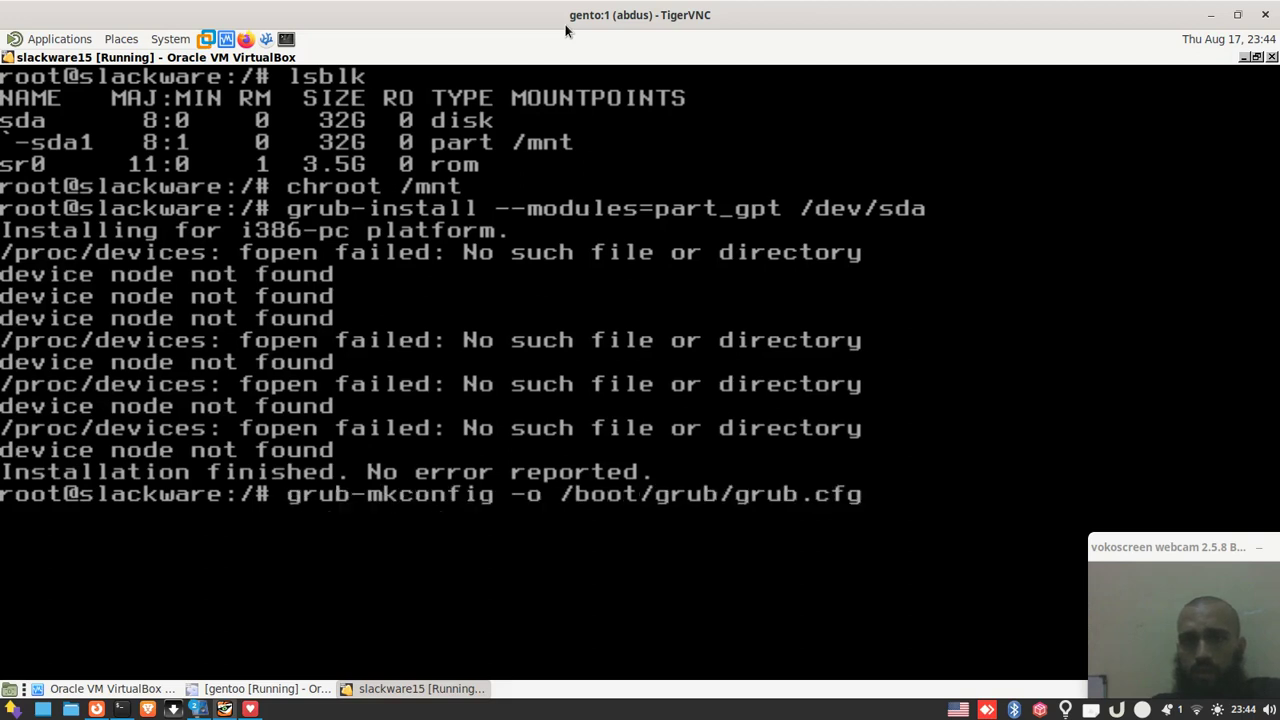
key(Return)
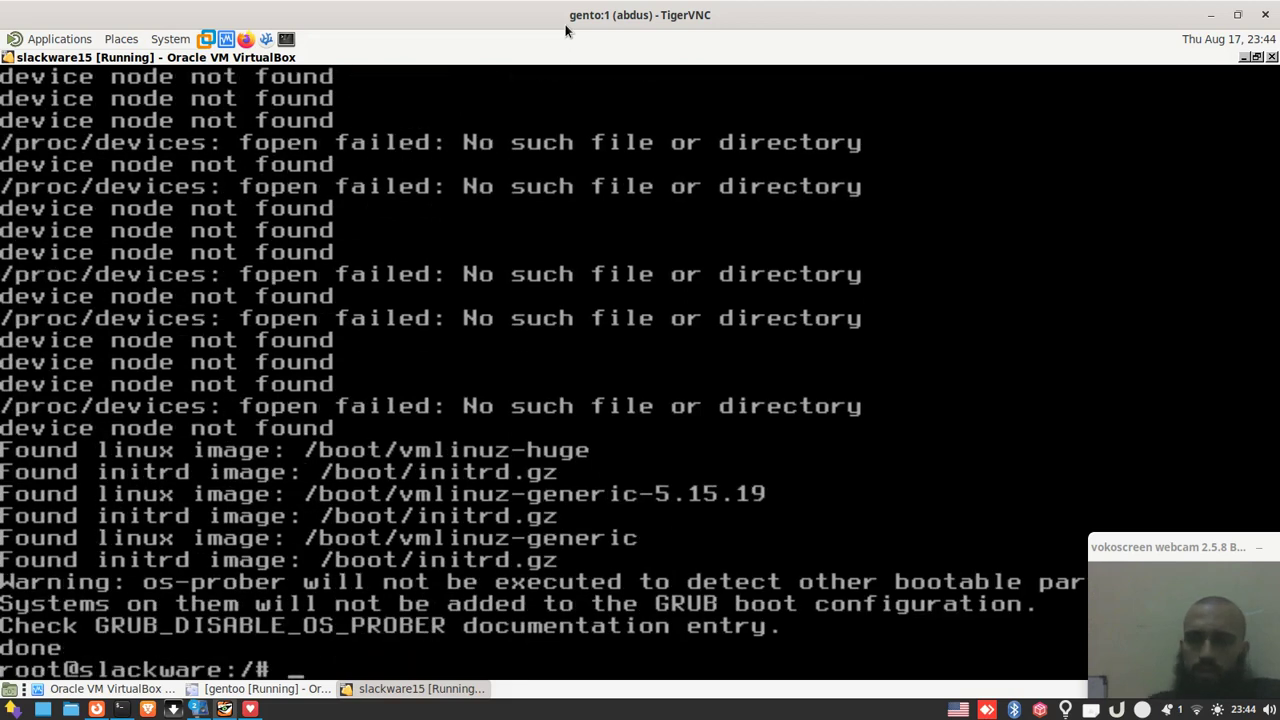
text(exit)
key(Return)
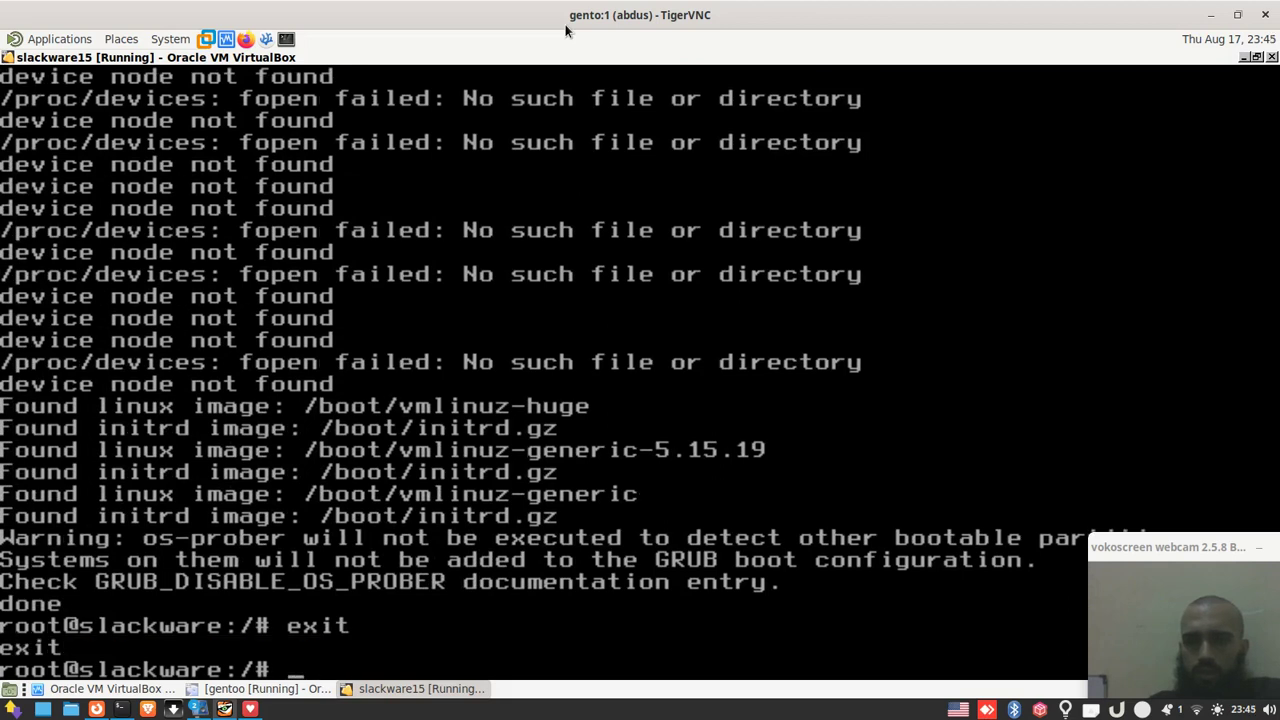
text(re)
text(boot)
key(Return)
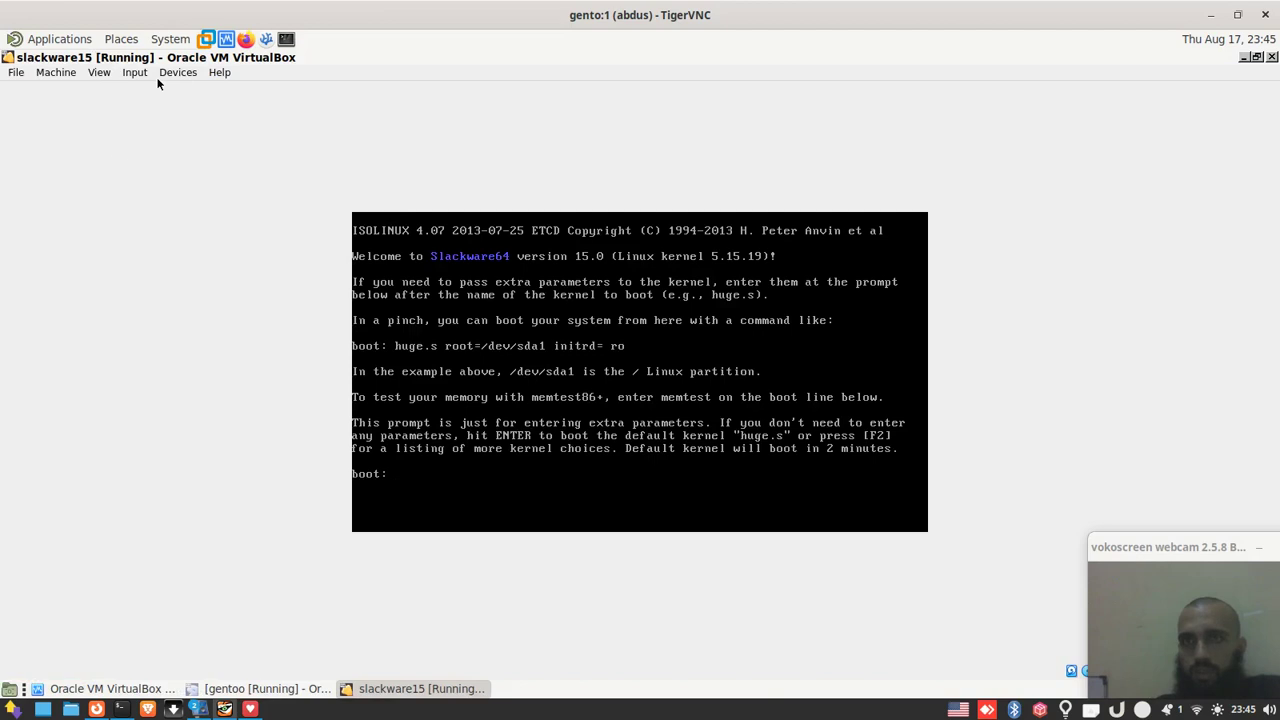
Step: Check which disc image is in the virtual optical drive, leaving it unchanged
click(178, 72)
mouse_move(210, 90)
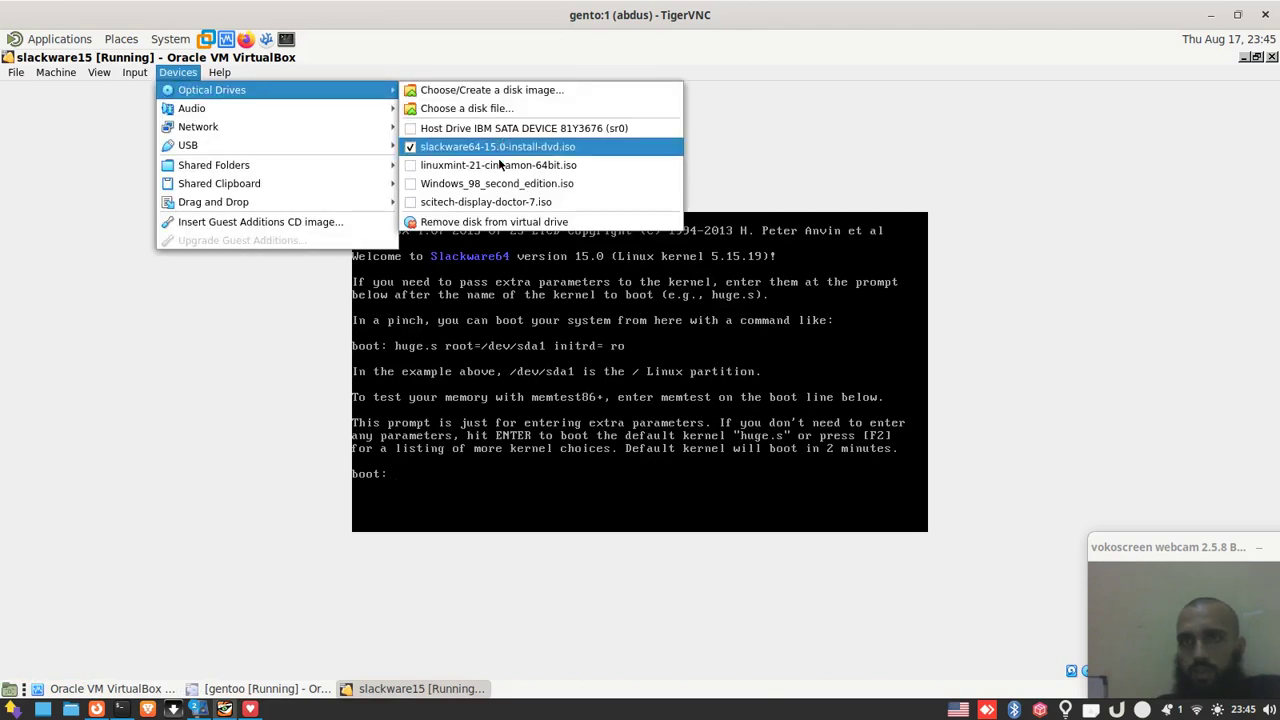
click(500, 150)
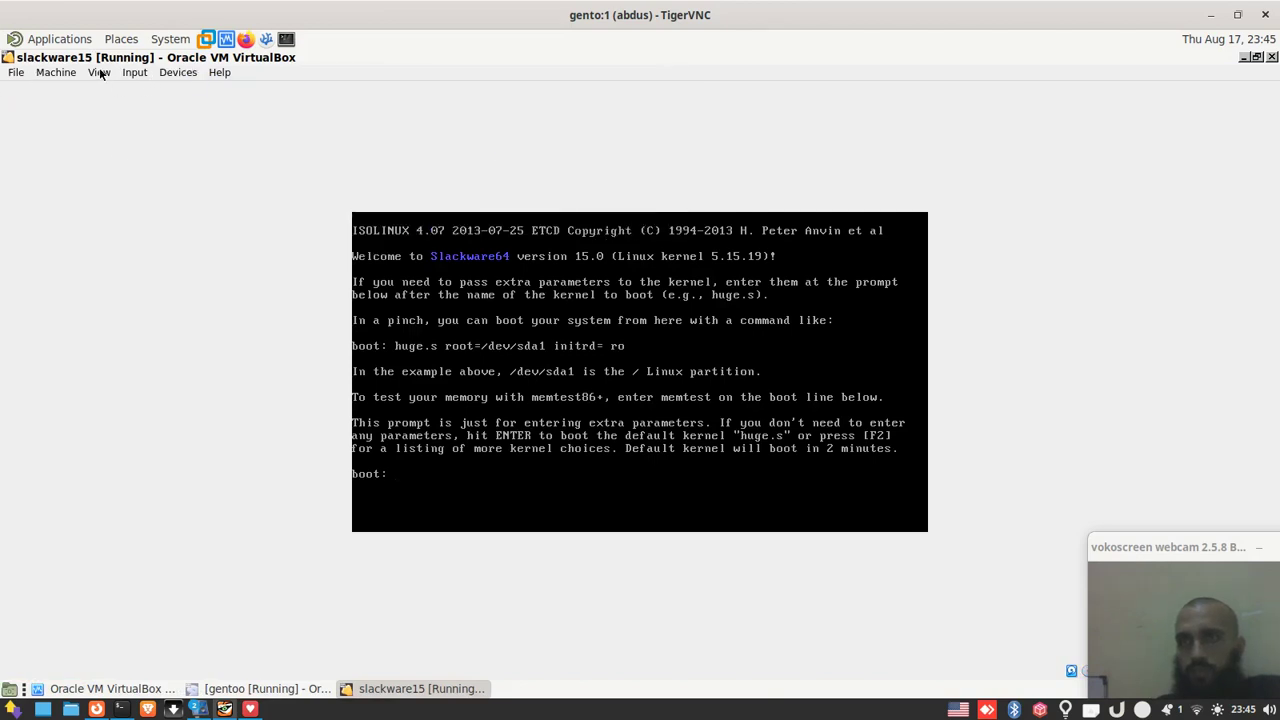
Step: Reset the slackware15 virtual machine and confirm the reset
click(56, 72)
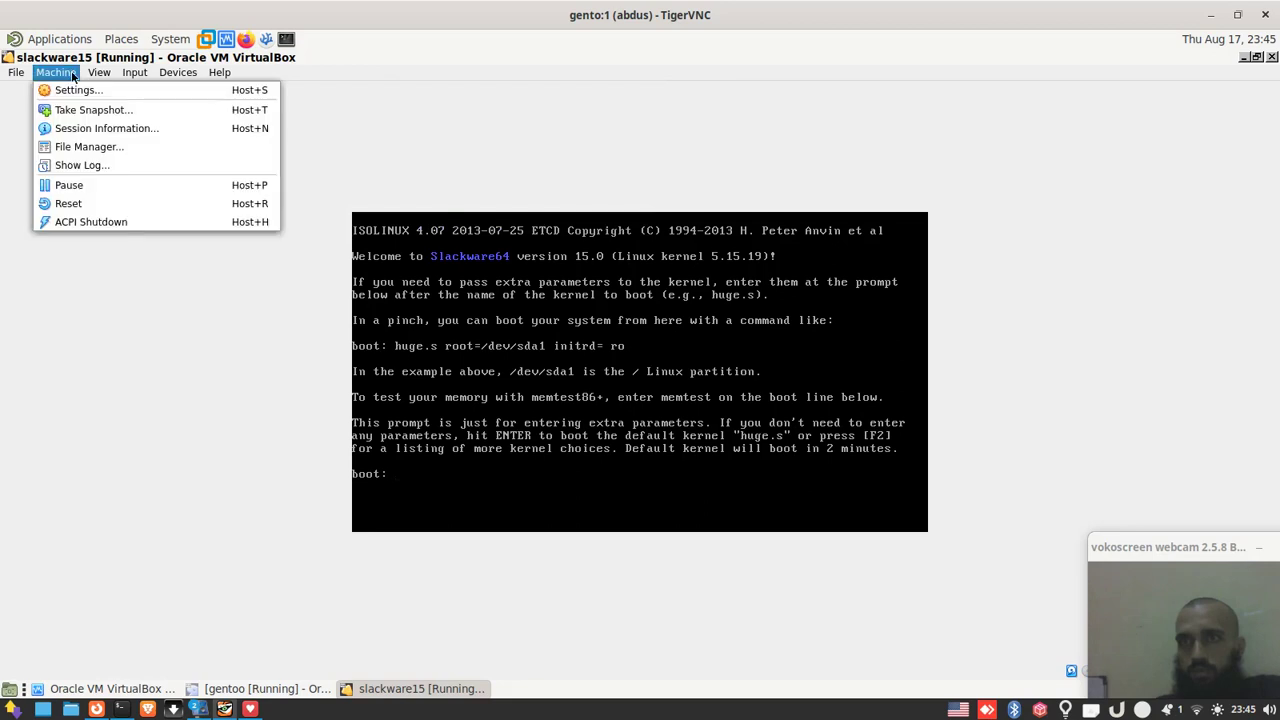
click(69, 203)
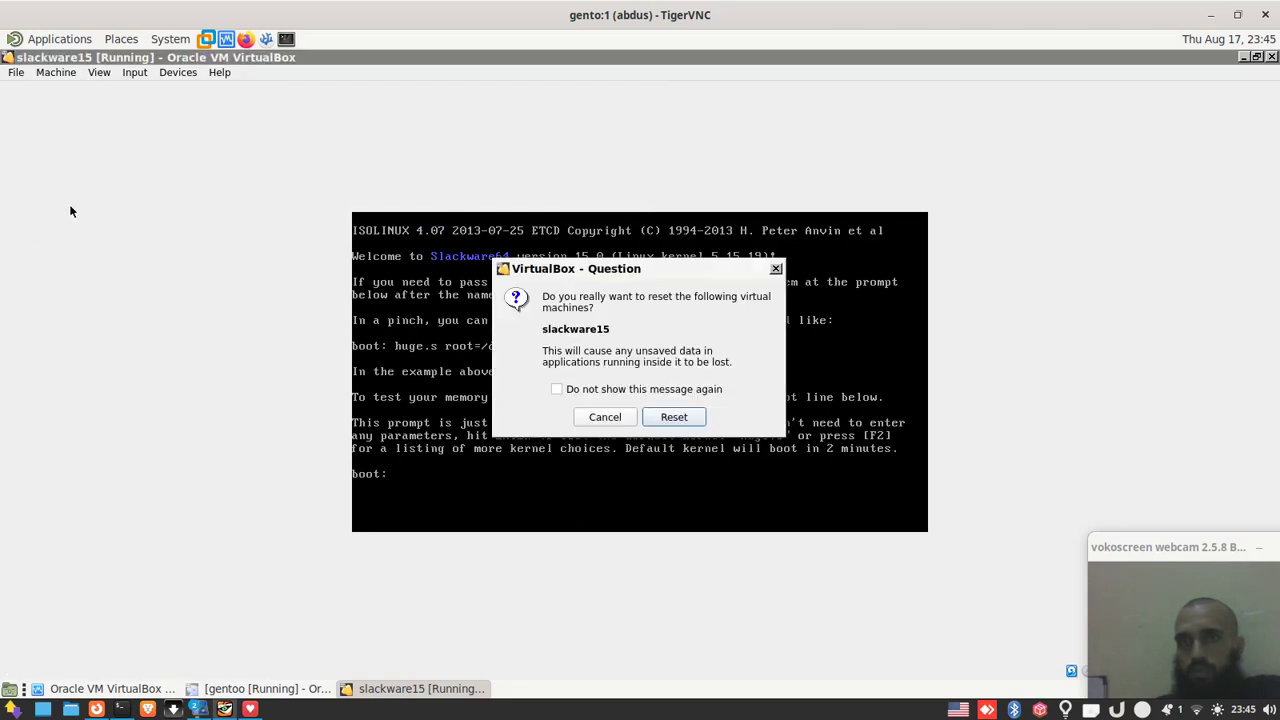
click(662, 419)
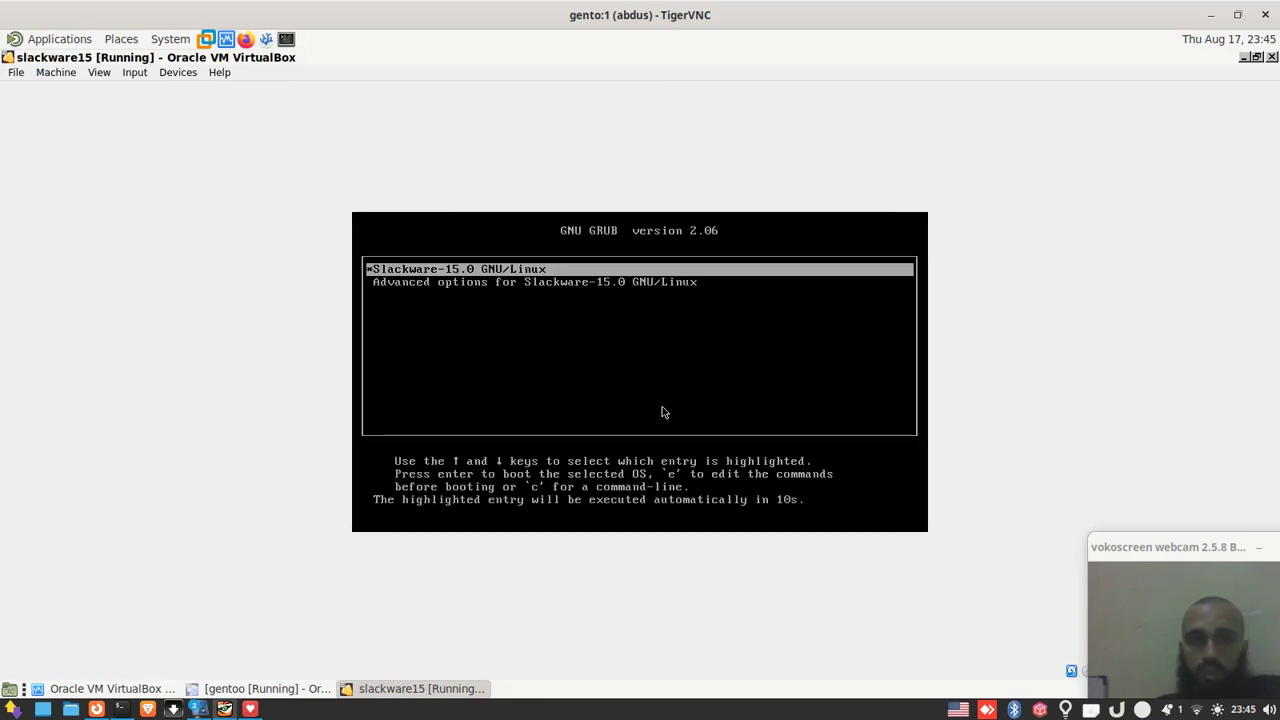
Step: Boot the highlighted Slackware-15.0 GNU/Linux GRUB entry and watch kernel 5.15.19 load
key(Return)
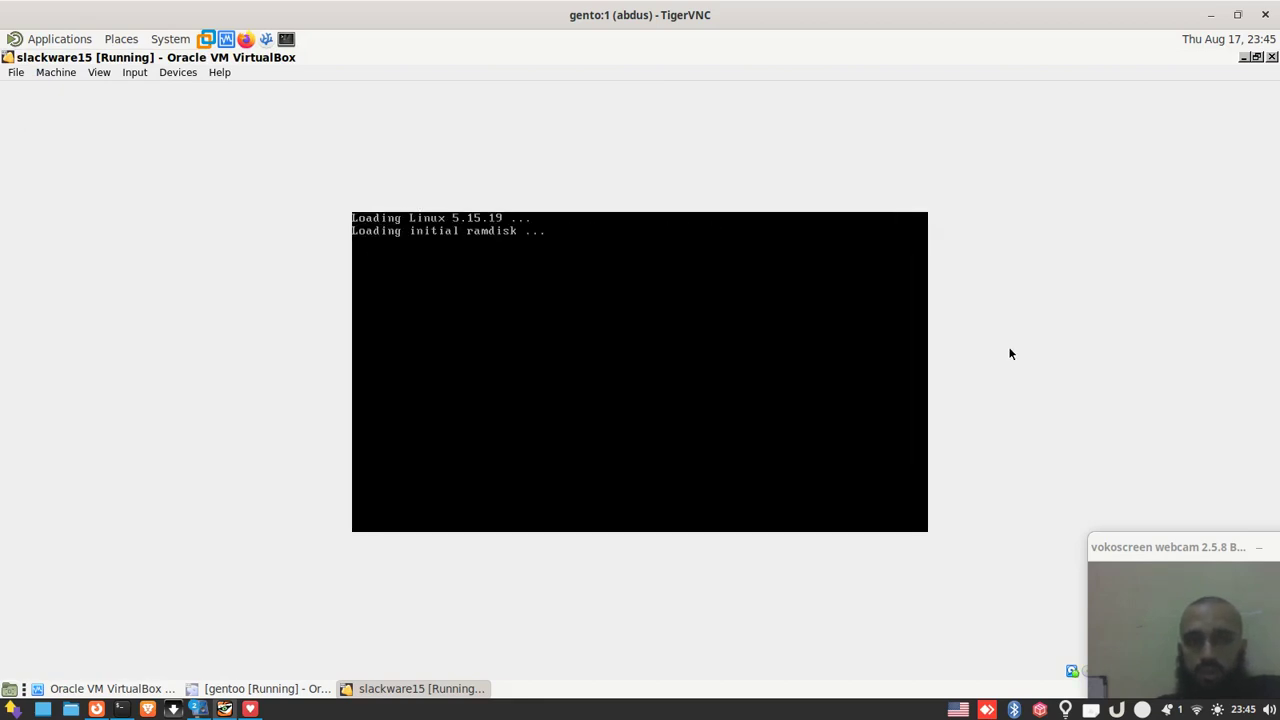